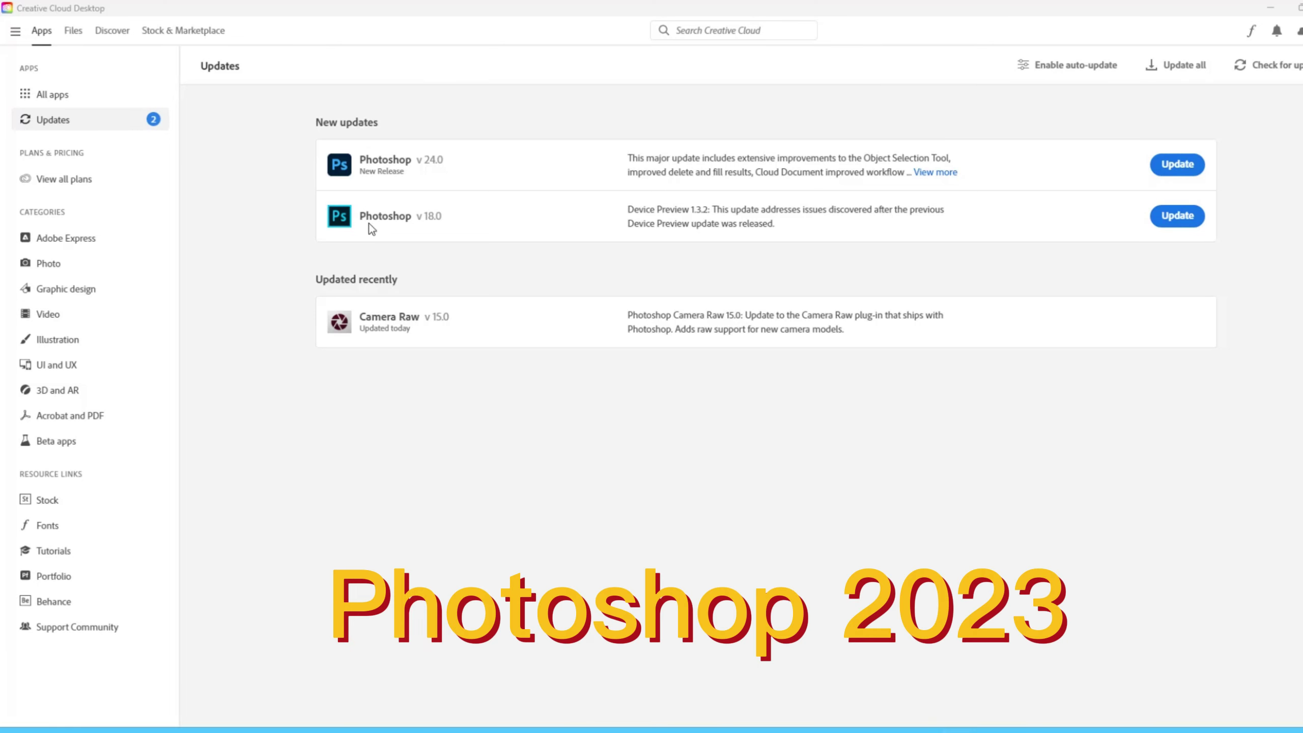
# Start the Photoshop 24.0 update, continue the individual free trial, and watch progress in All apps.
pyautogui.click(1179, 169)
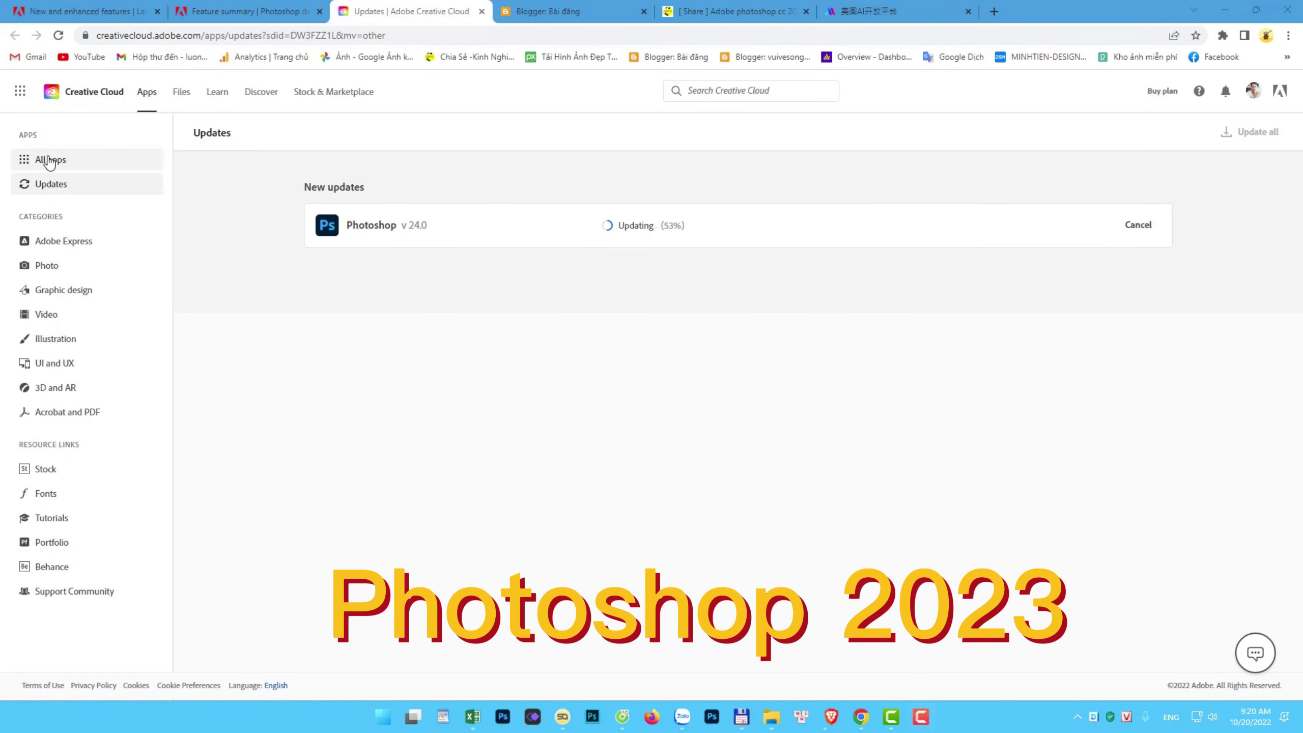
pyautogui.click(49, 160)
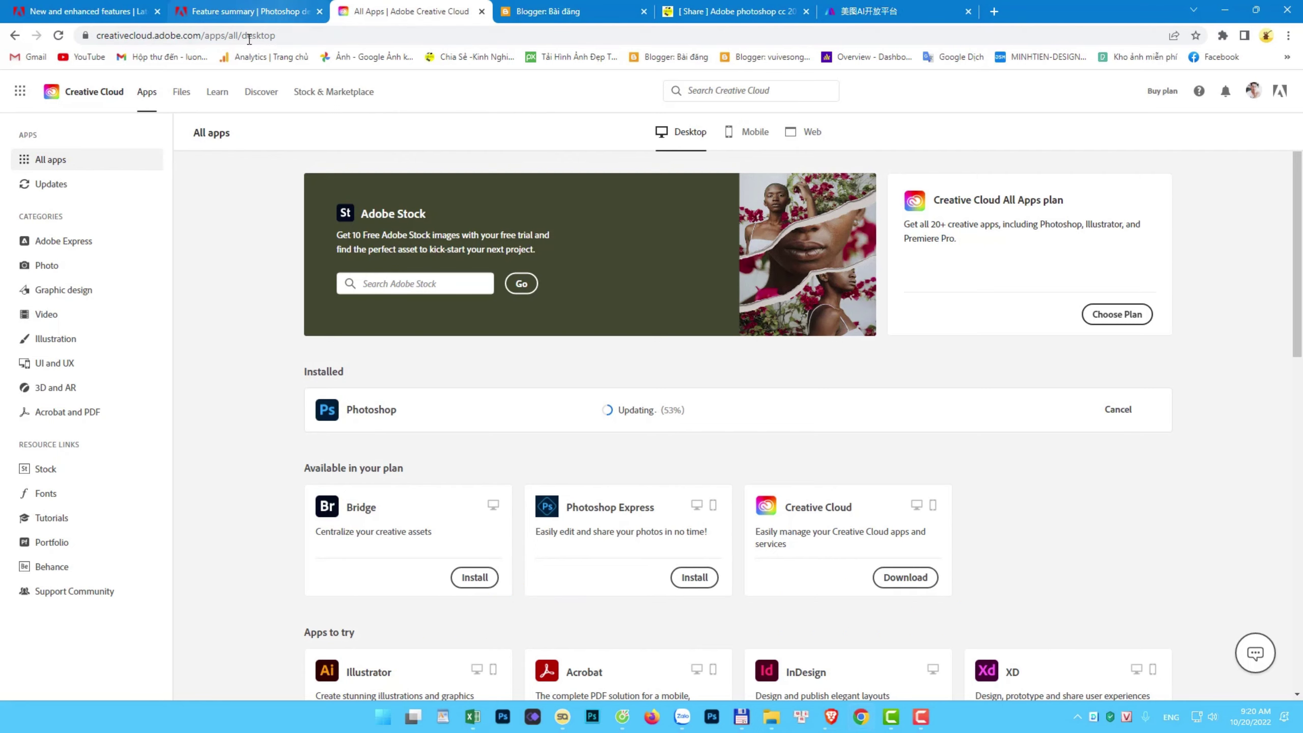
pyautogui.click(249, 11)
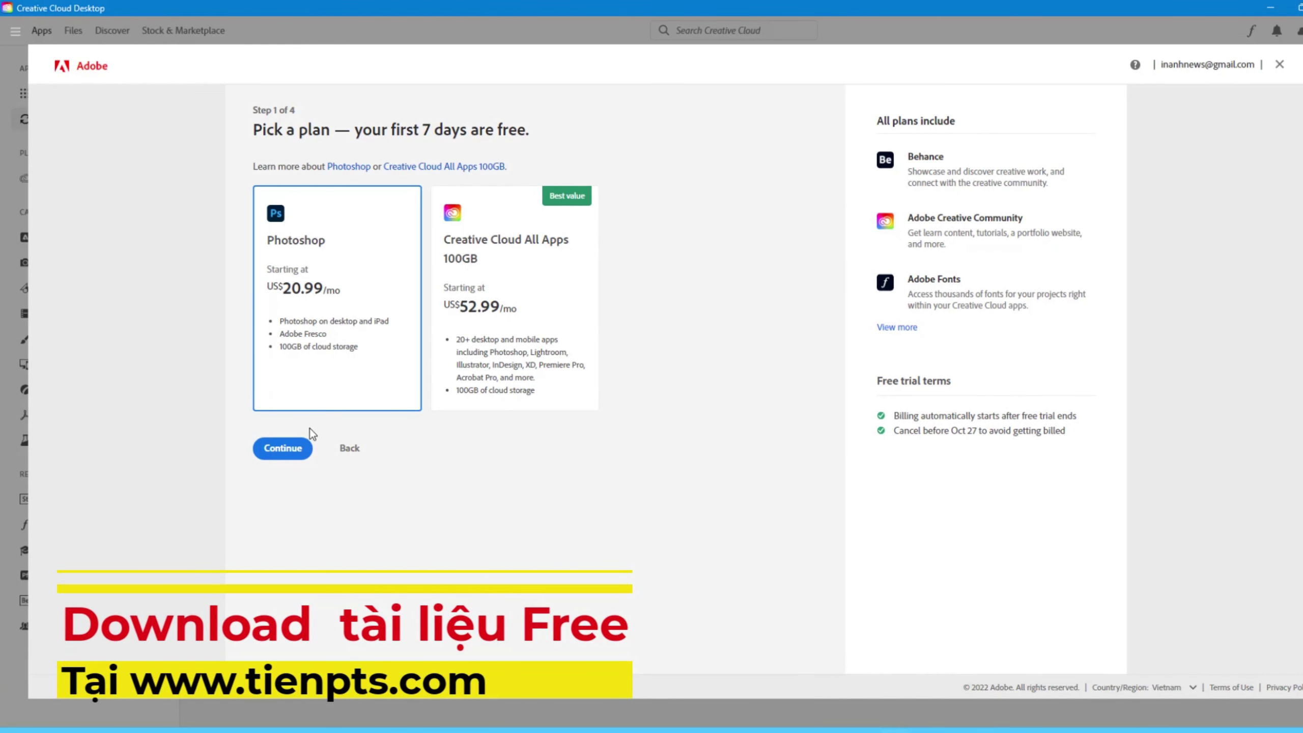
pyautogui.click(357, 449)
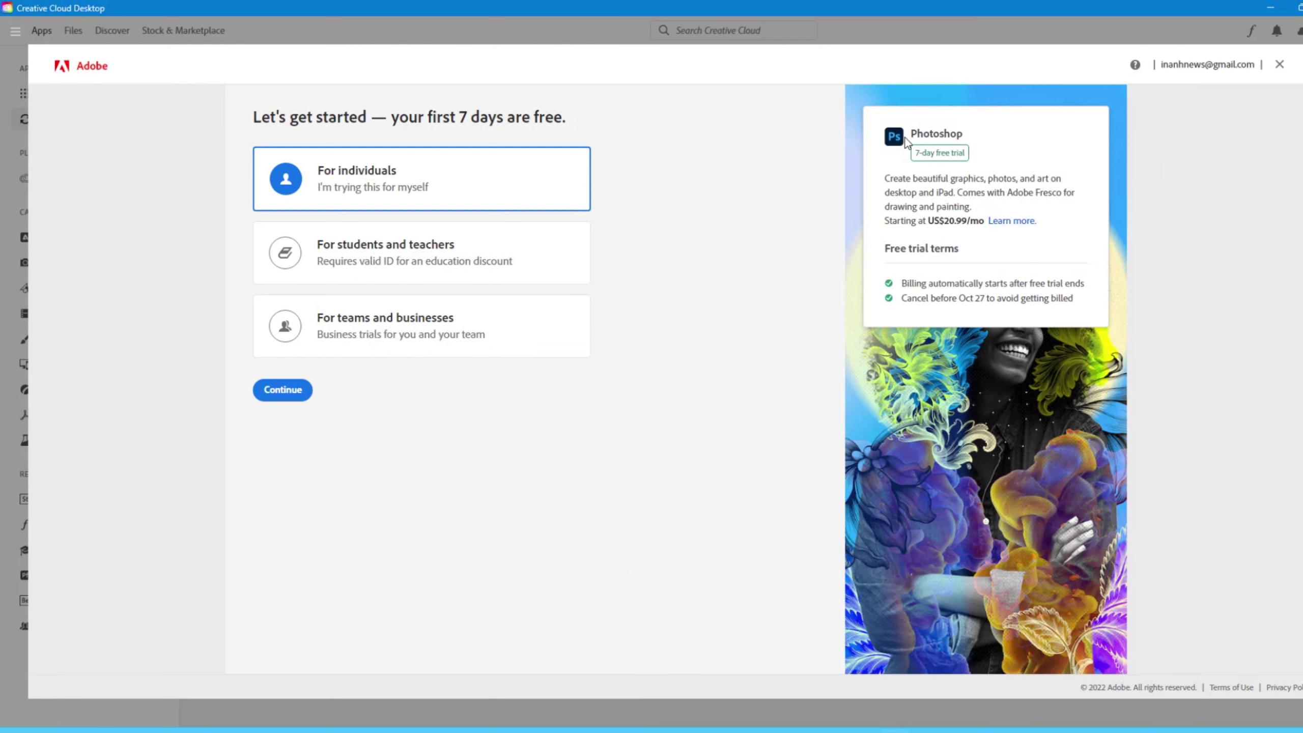
pyautogui.click(311, 391)
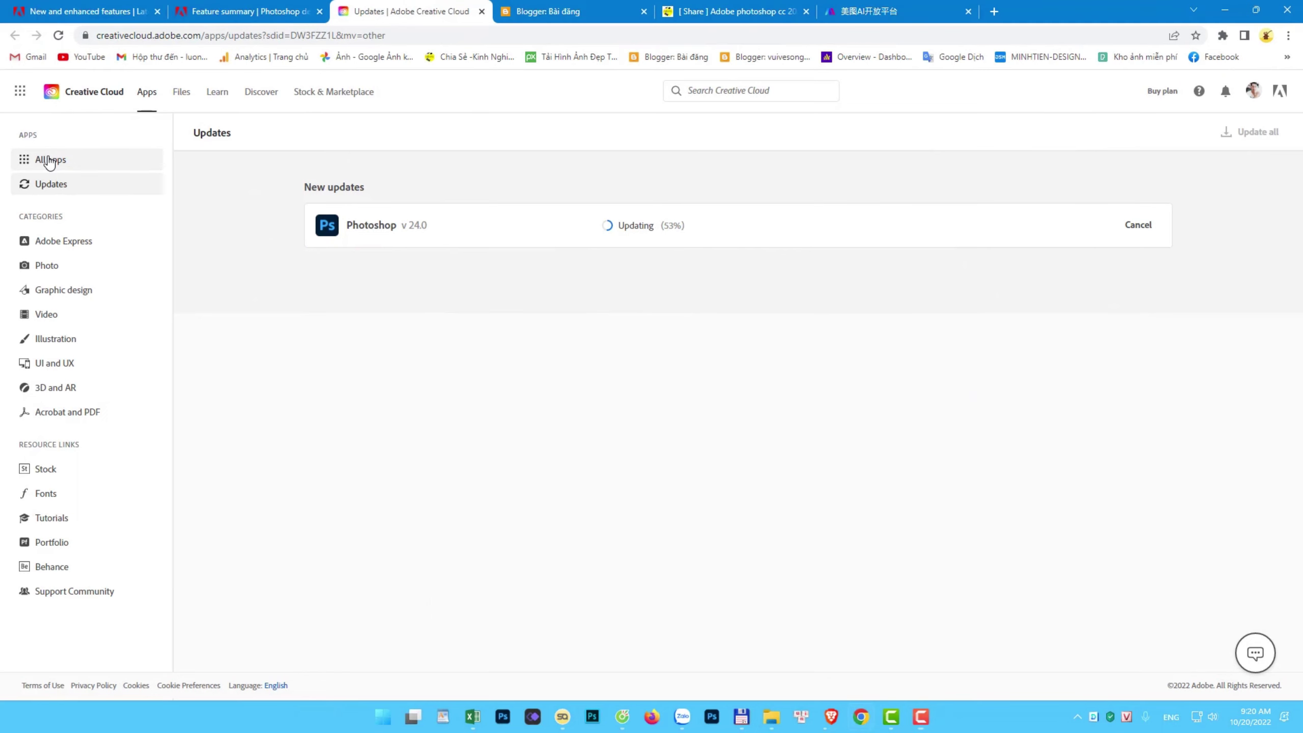
pyautogui.click(51, 161)
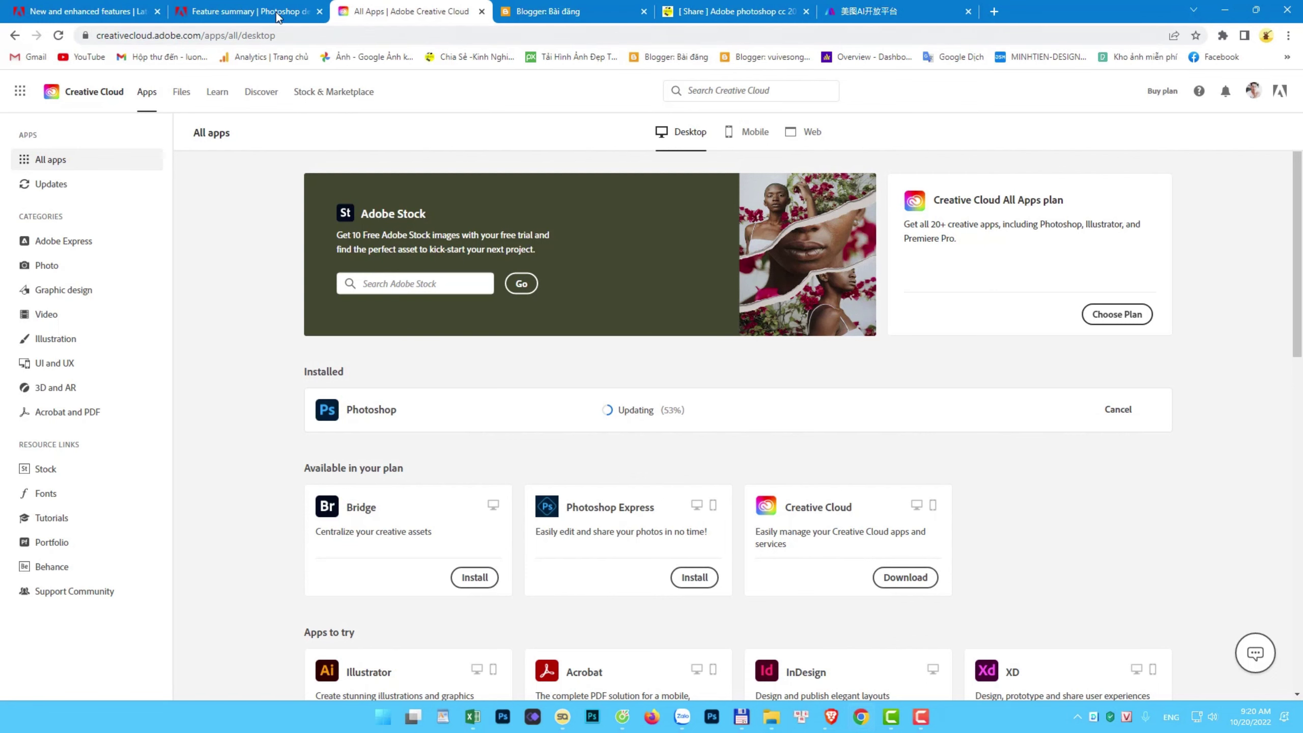
# Open the October 2022 Photoshop feature summary and highlight the version 24.0 intro paragraph.
pyautogui.click(245, 10)
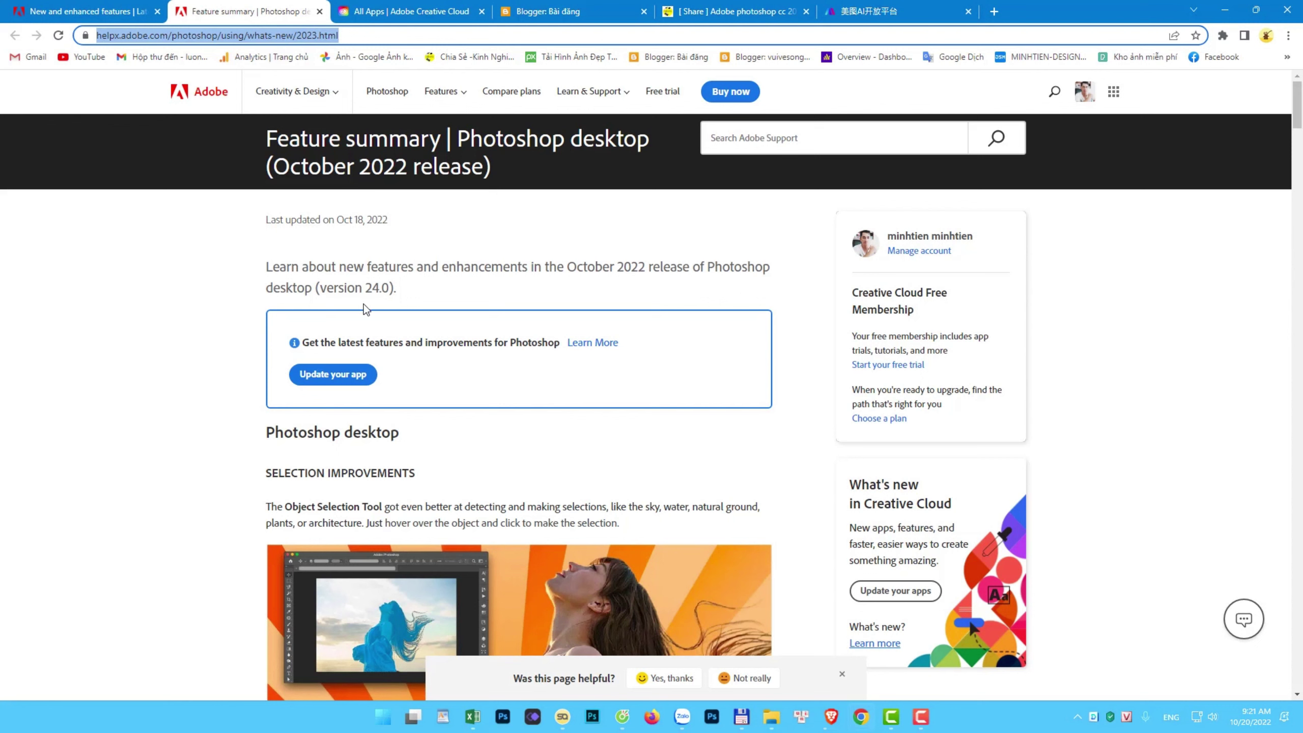
pyautogui.moveTo(259, 272); pyautogui.dragTo(402, 292)
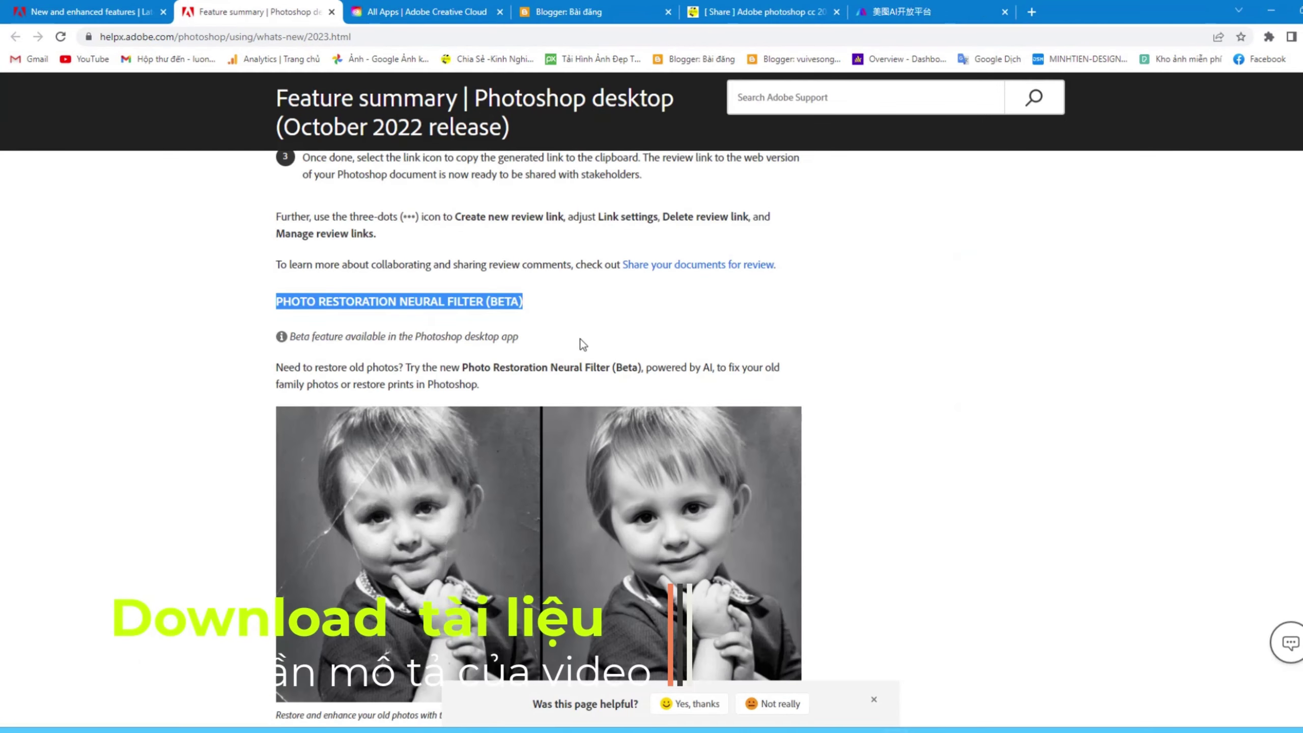
pyautogui.scroll(-1, 595, 390)
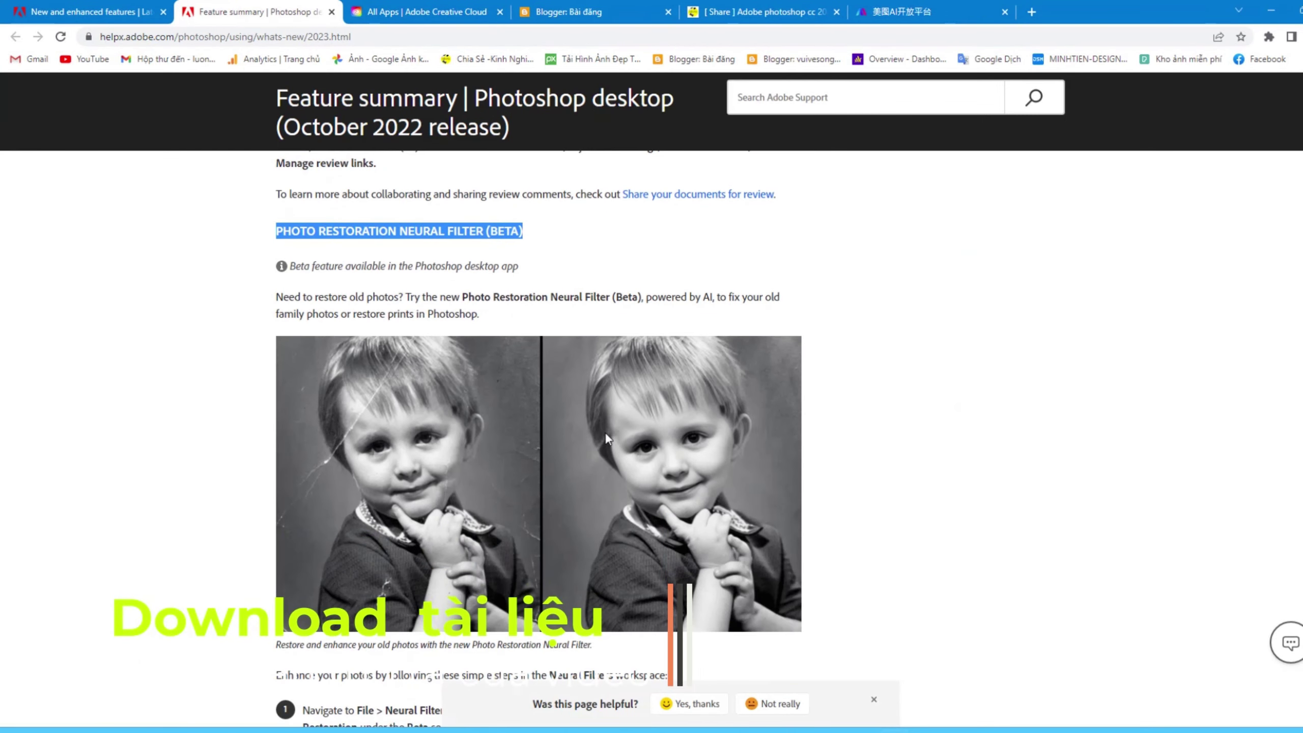
pyautogui.scroll(-1, 714, 548)
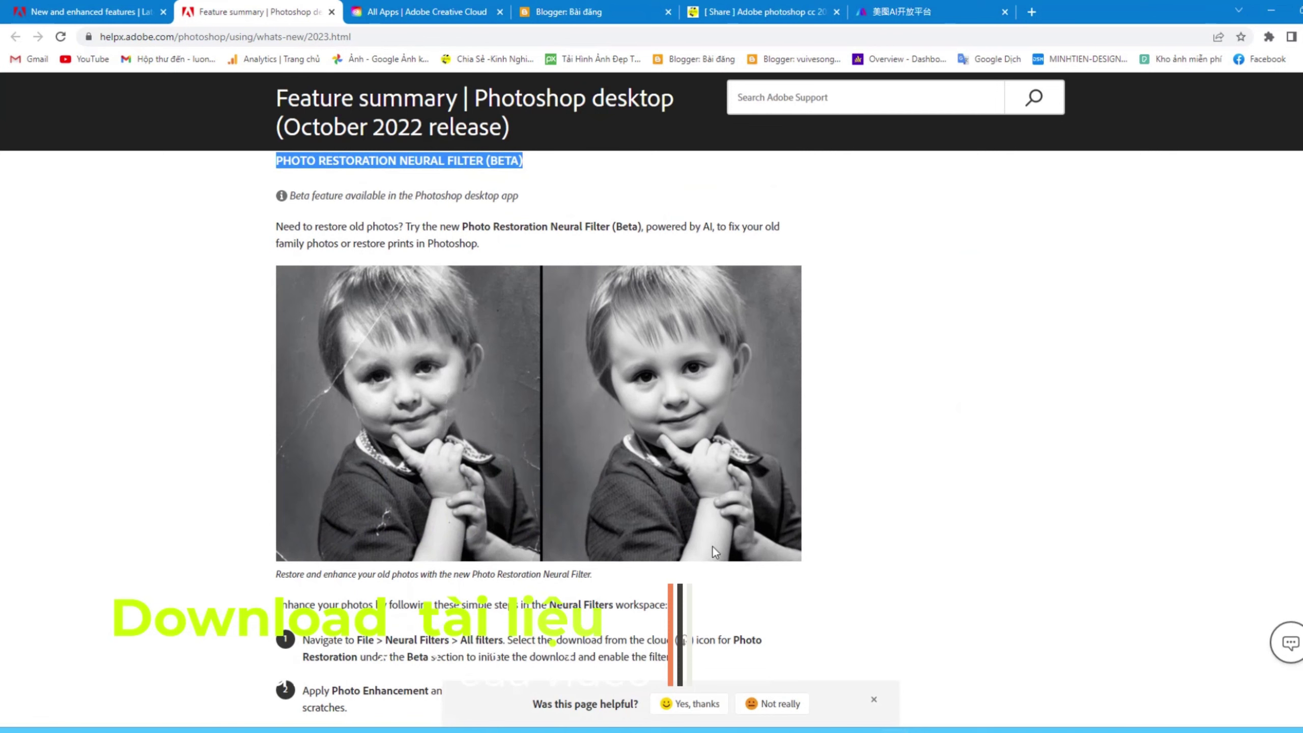
# Read down through the new features to the selection-stability preference section.
pyautogui.scroll(-1, 631, 564)
pyautogui.scroll(-1, 631, 560)
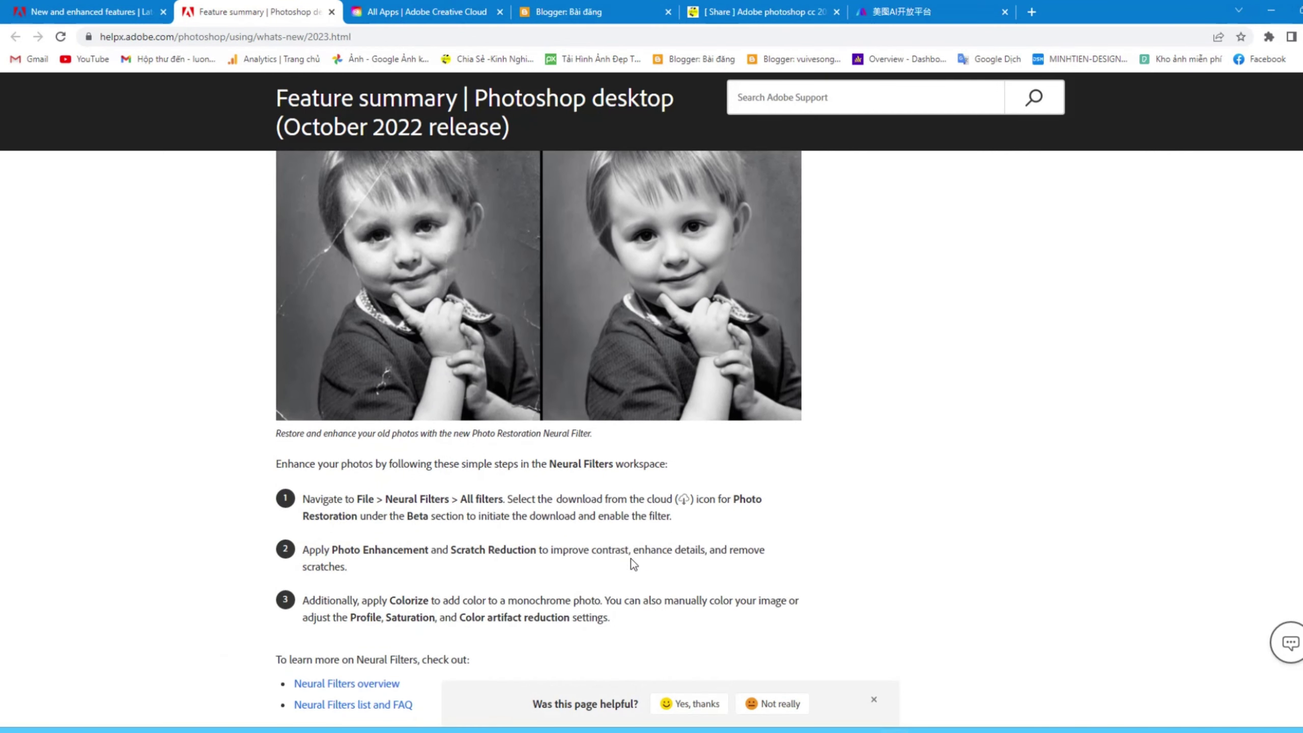
pyautogui.scroll(-1, 631, 559)
pyautogui.scroll(-1, 631, 559)
pyautogui.scroll(-2, 631, 559)
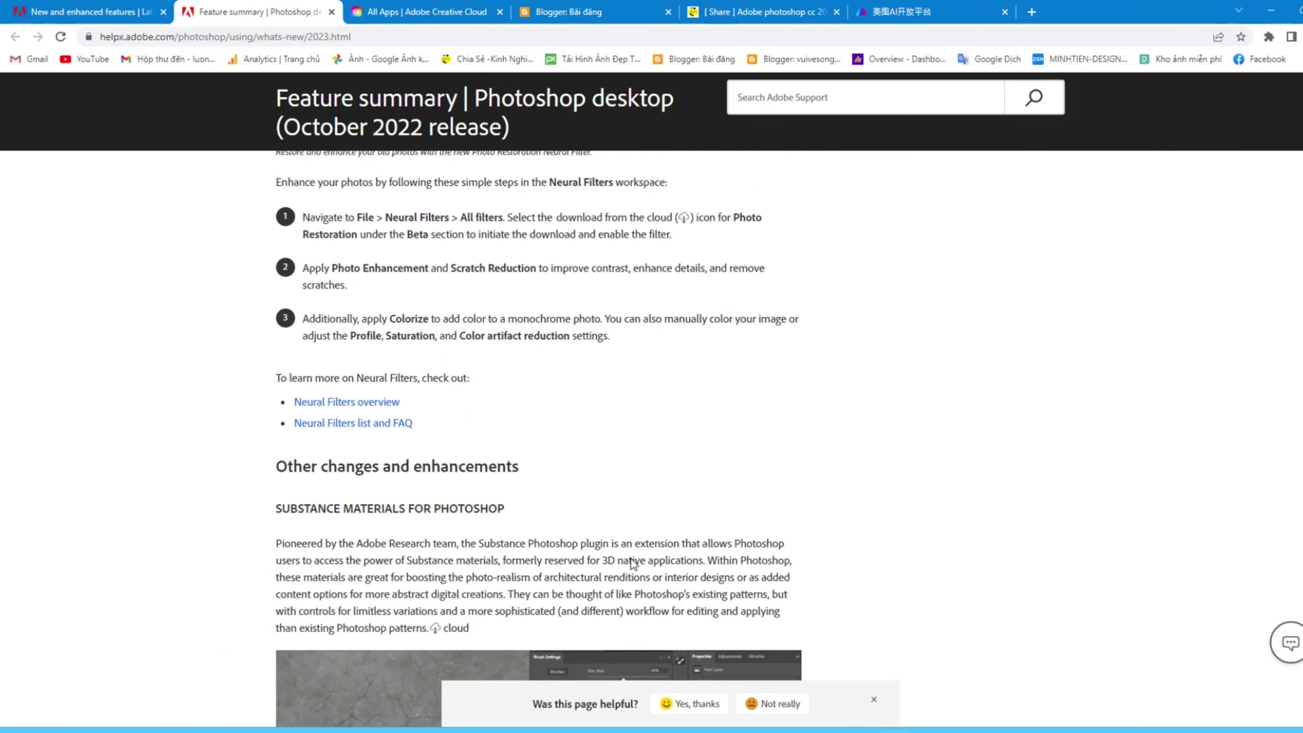
pyautogui.scroll(-2, 631, 559)
pyautogui.scroll(-1, 630, 558)
pyautogui.scroll(-1, 631, 559)
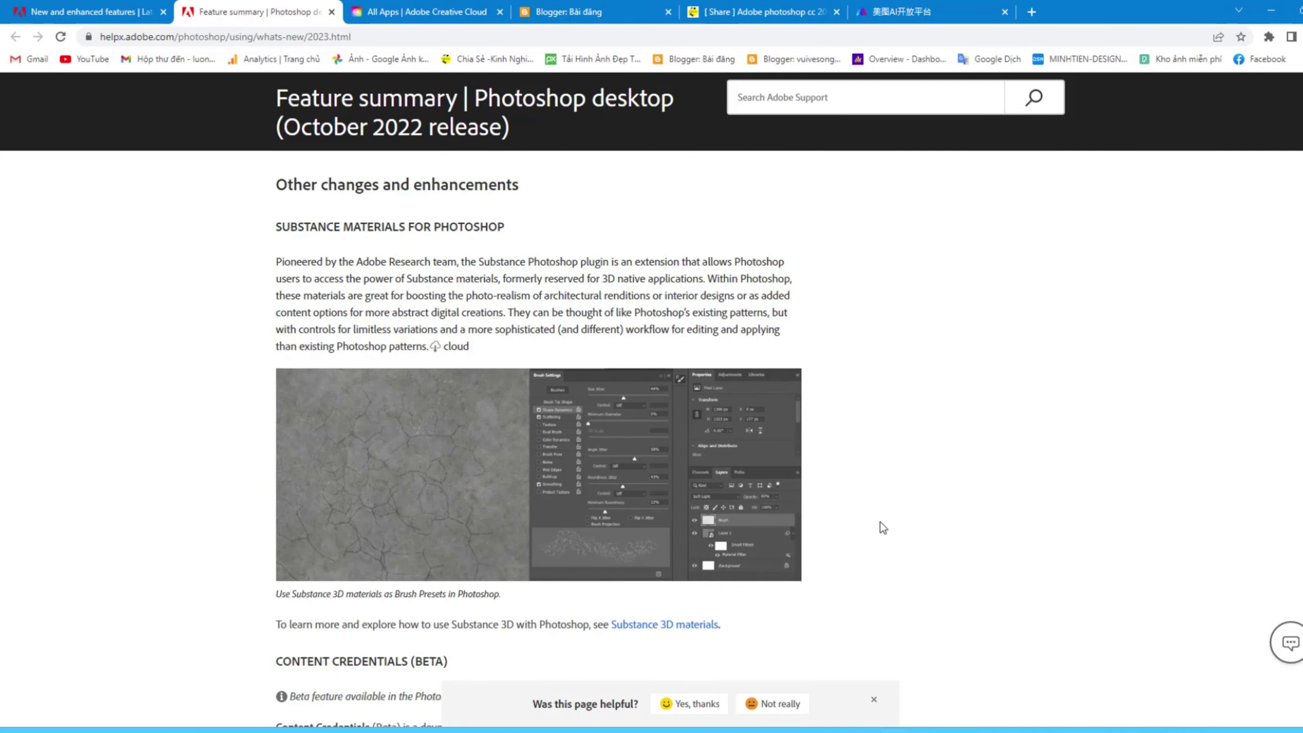
pyautogui.scroll(-1, 879, 522)
pyautogui.scroll(-1, 878, 521)
pyautogui.scroll(-1, 879, 522)
pyautogui.scroll(-1, 879, 521)
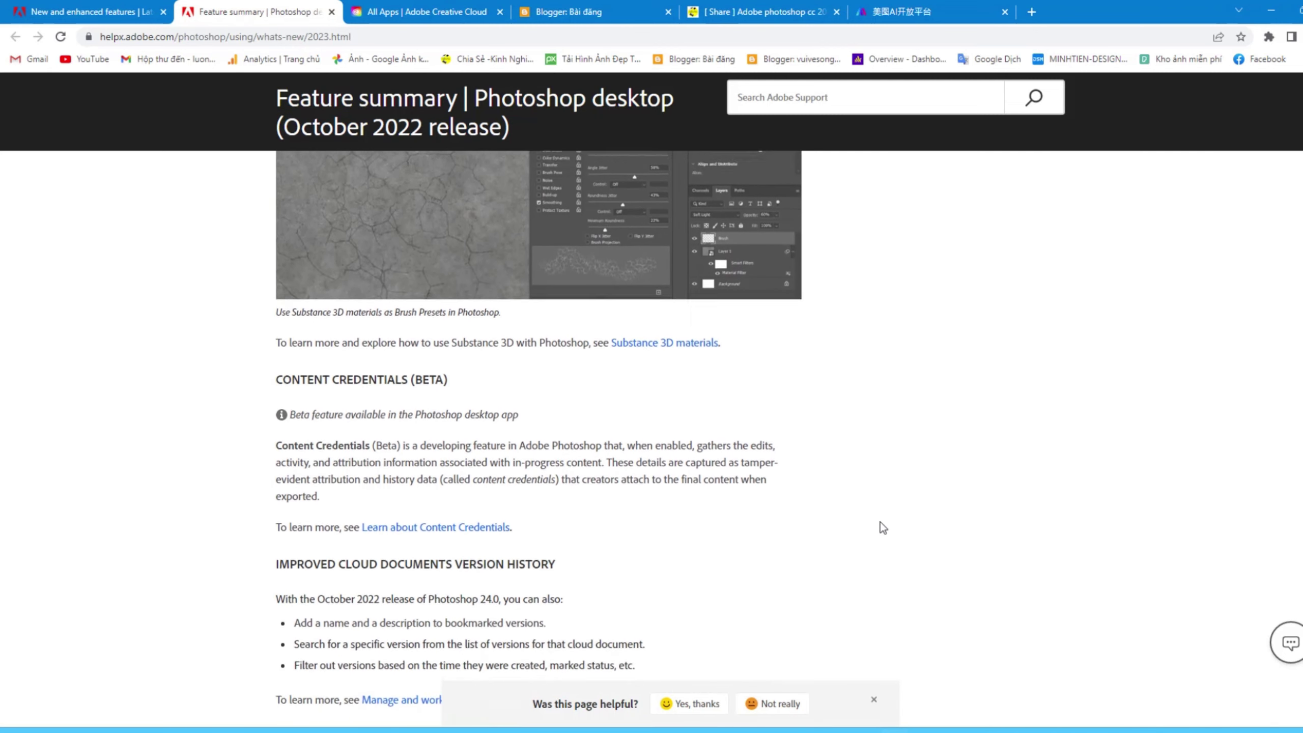
pyautogui.scroll(-1, 879, 522)
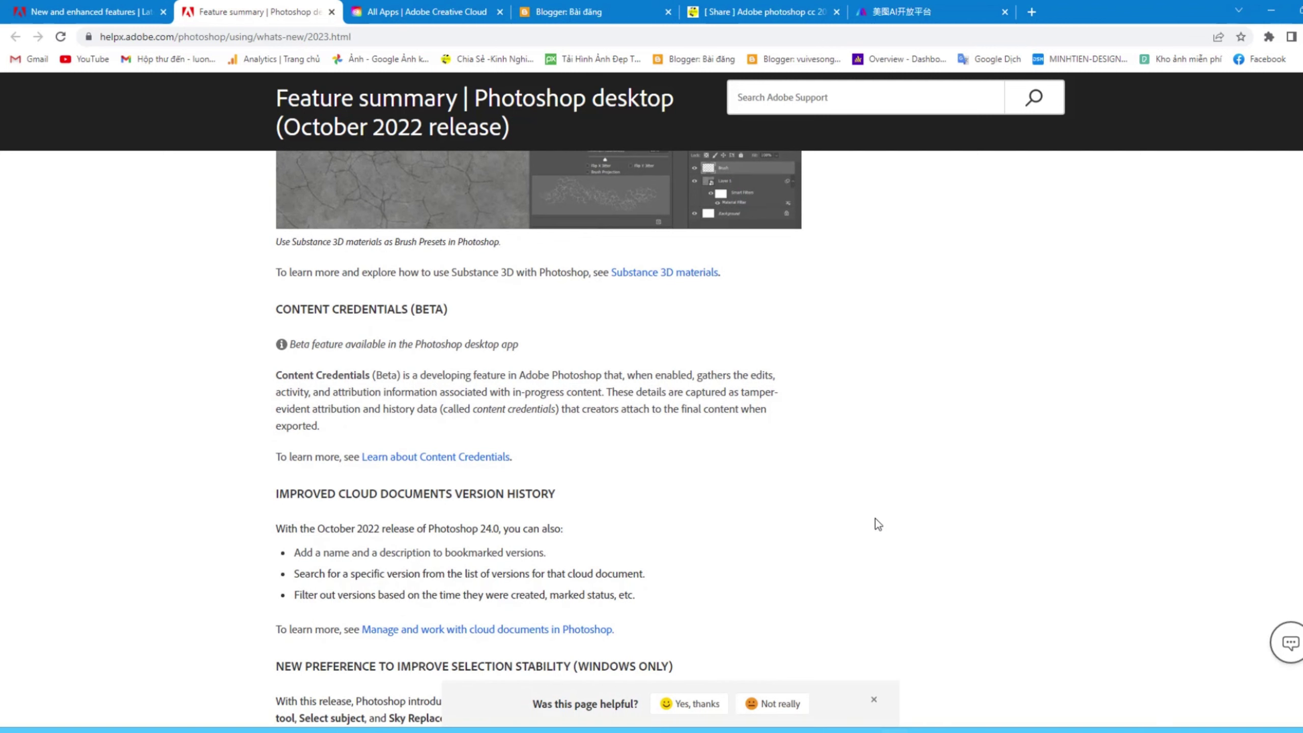
pyautogui.scroll(2, 875, 518)
pyautogui.scroll(-3, 739, 494)
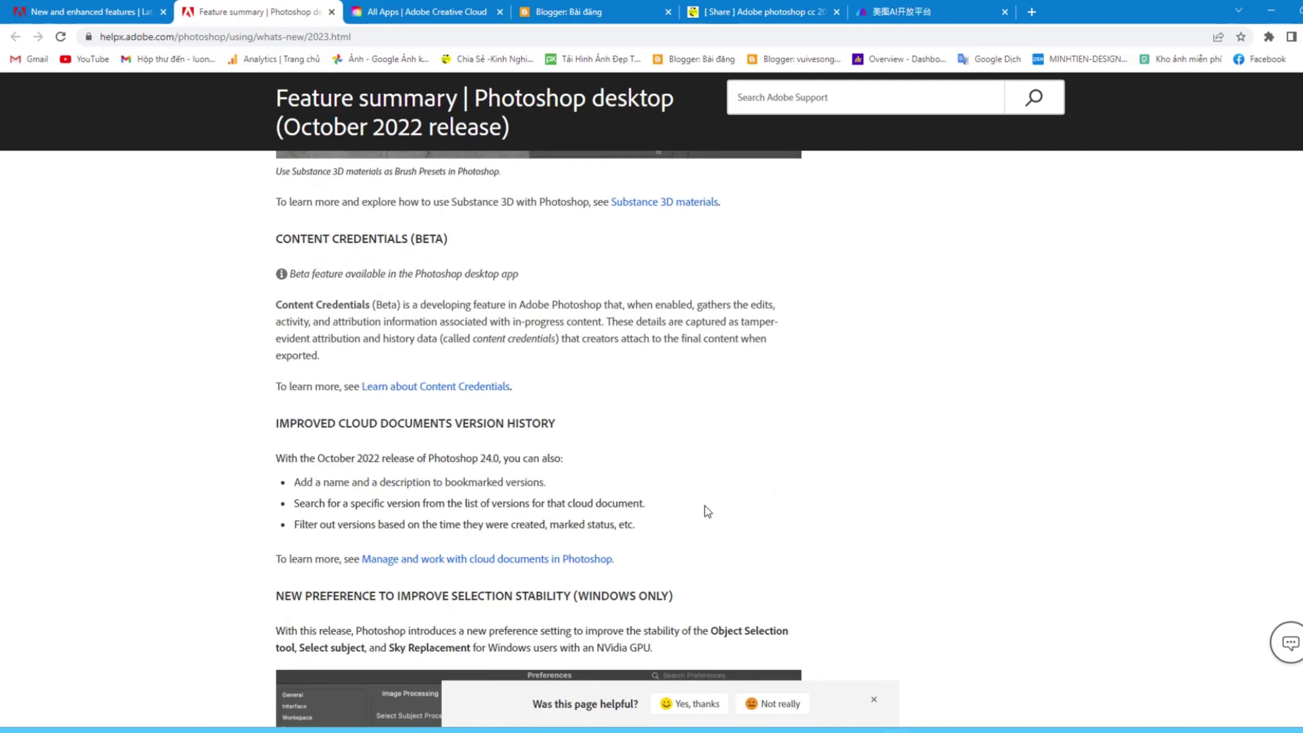
pyautogui.scroll(-4, 704, 505)
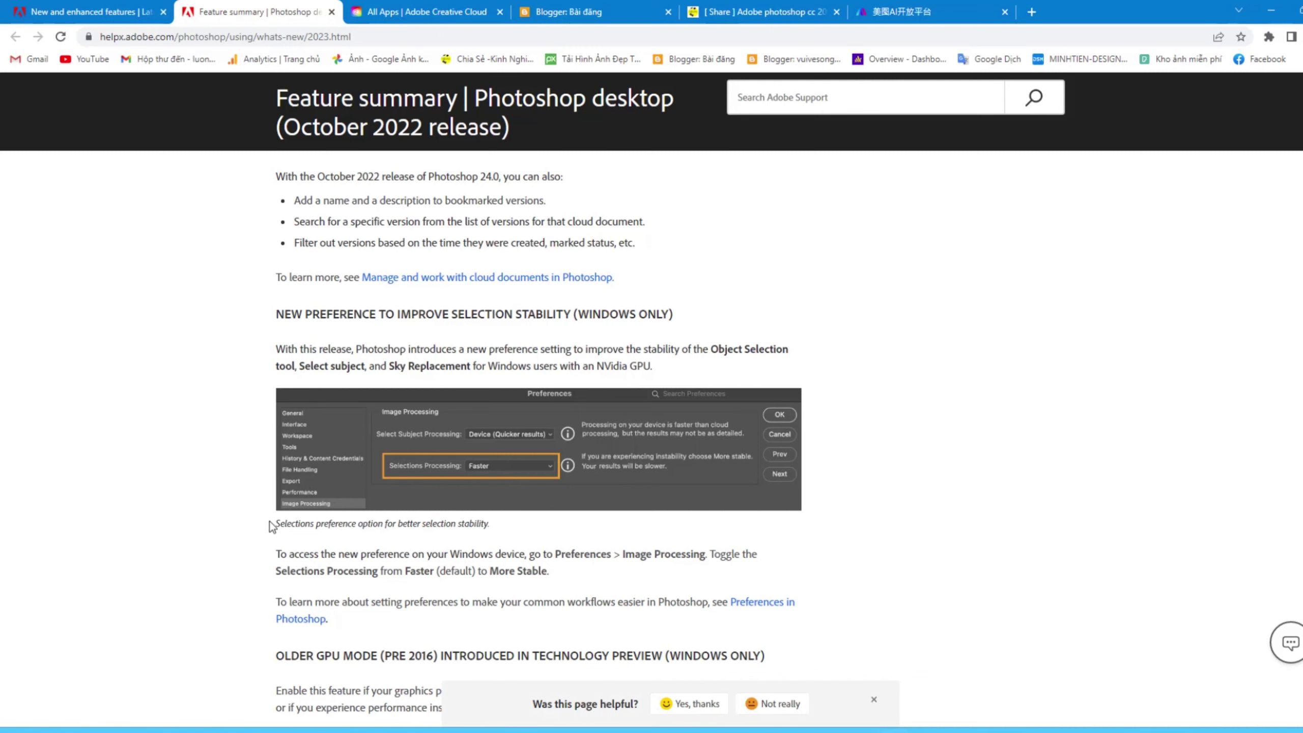
pyautogui.moveTo(272, 526); pyautogui.dragTo(503, 532)
pyautogui.click(507, 512)
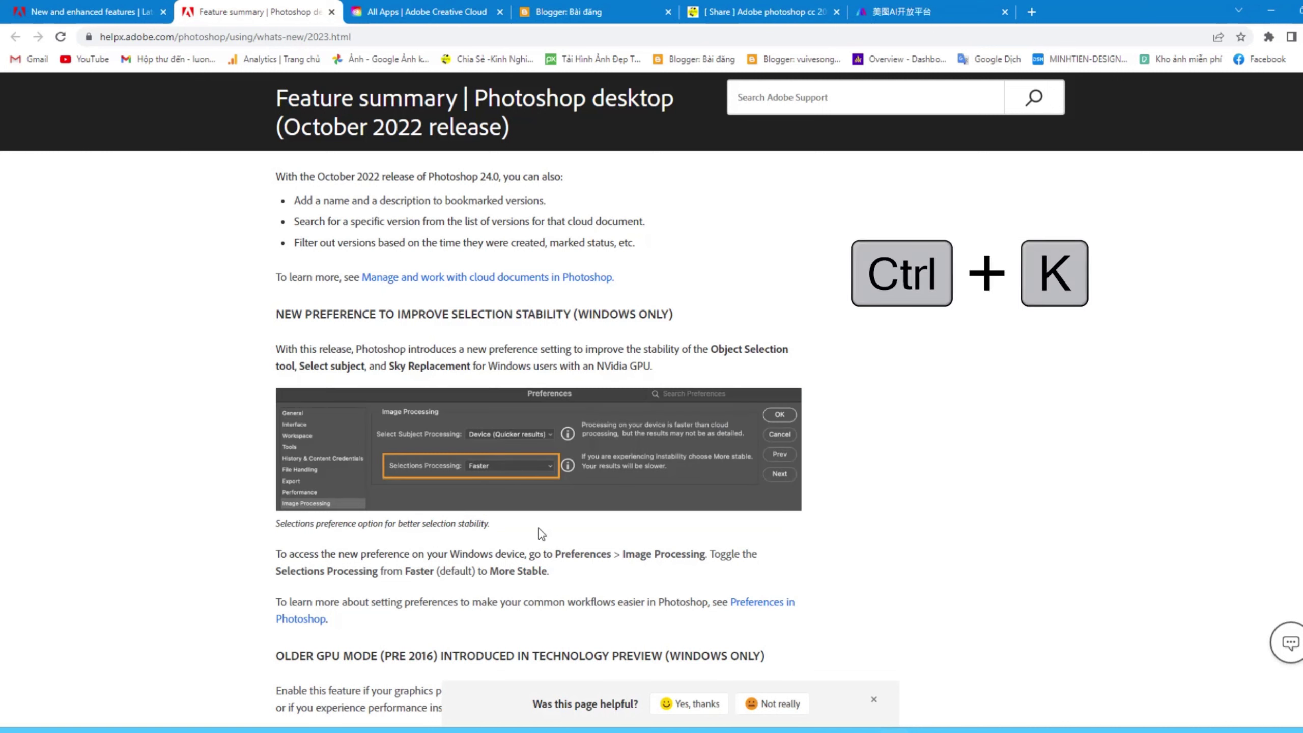
pyautogui.scroll(1, 675, 416)
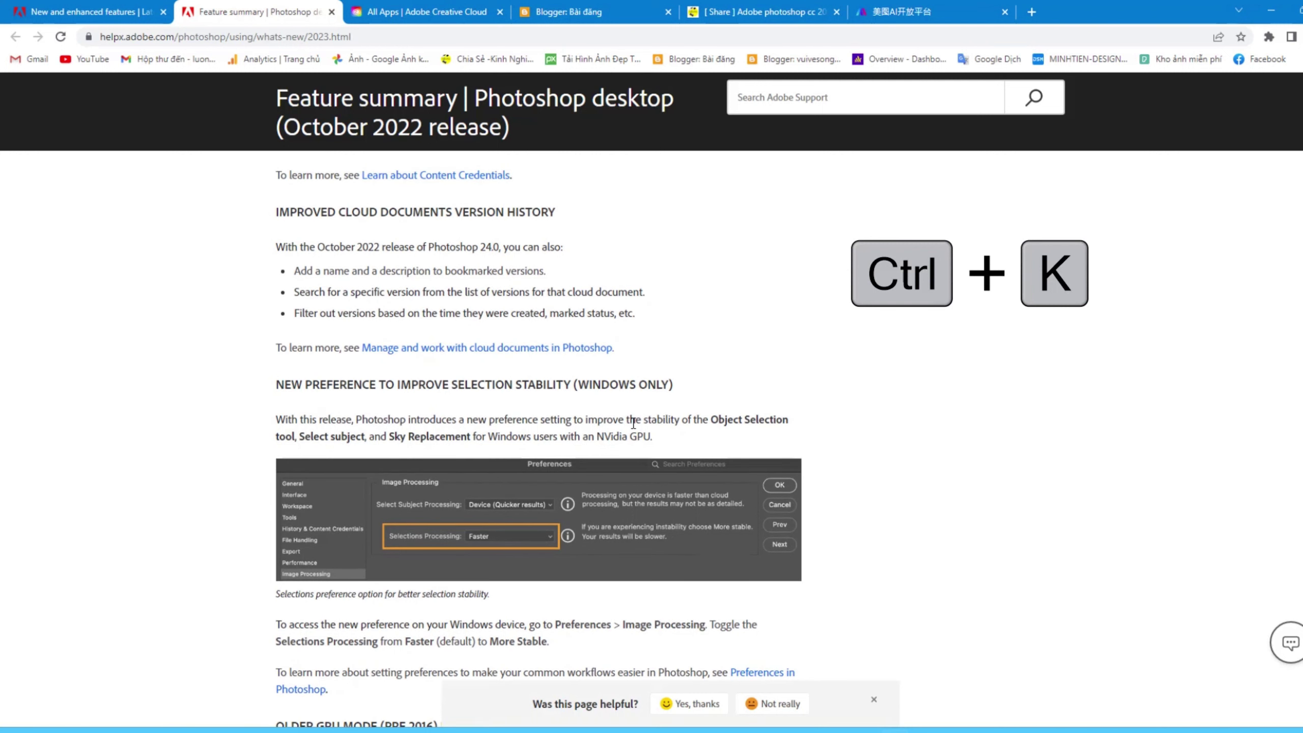
pyautogui.moveTo(595, 432); pyautogui.dragTo(662, 437)
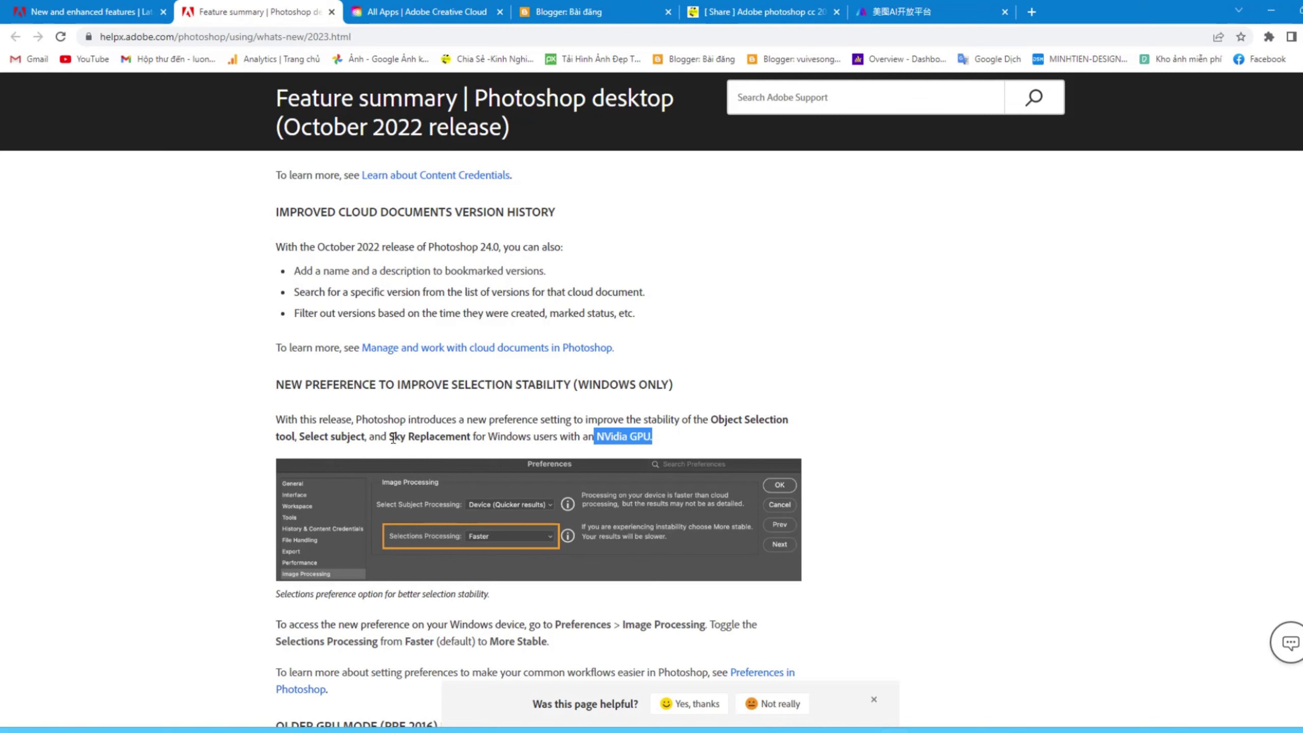
pyautogui.moveTo(390, 436); pyautogui.dragTo(468, 439)
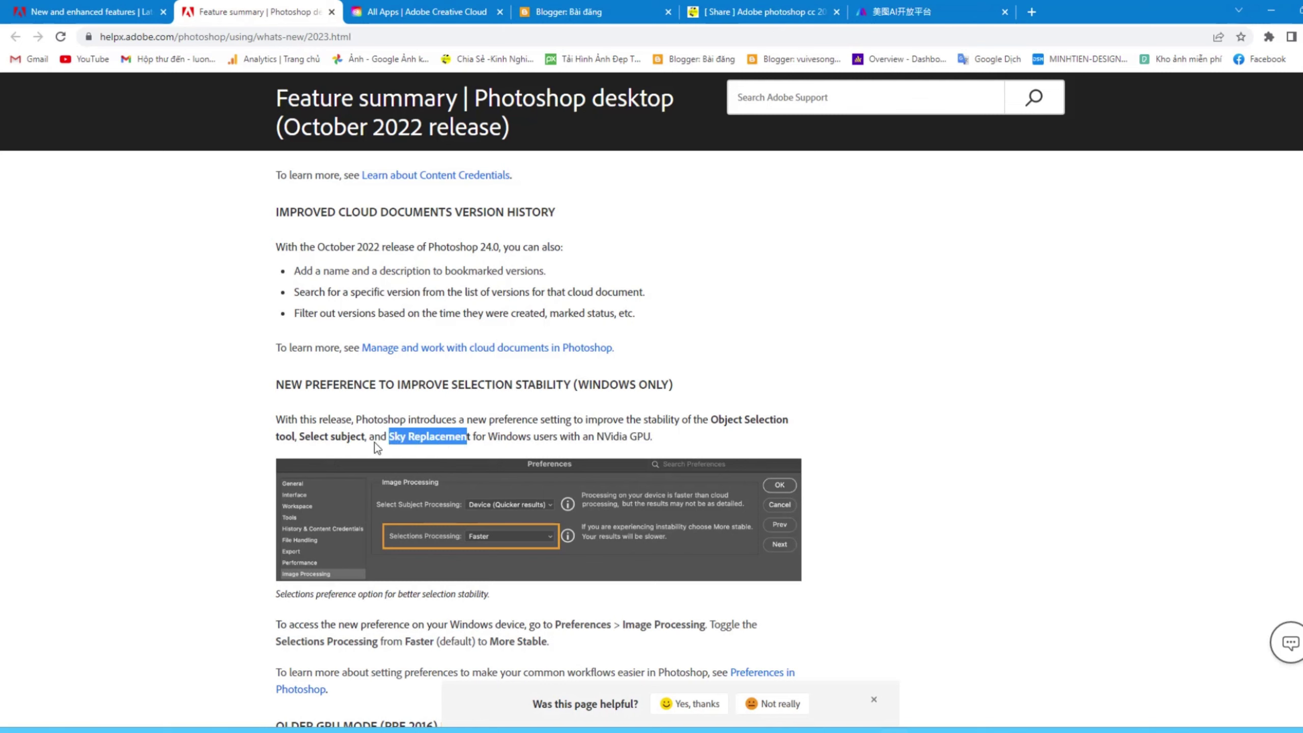
pyautogui.moveTo(301, 436); pyautogui.dragTo(340, 436)
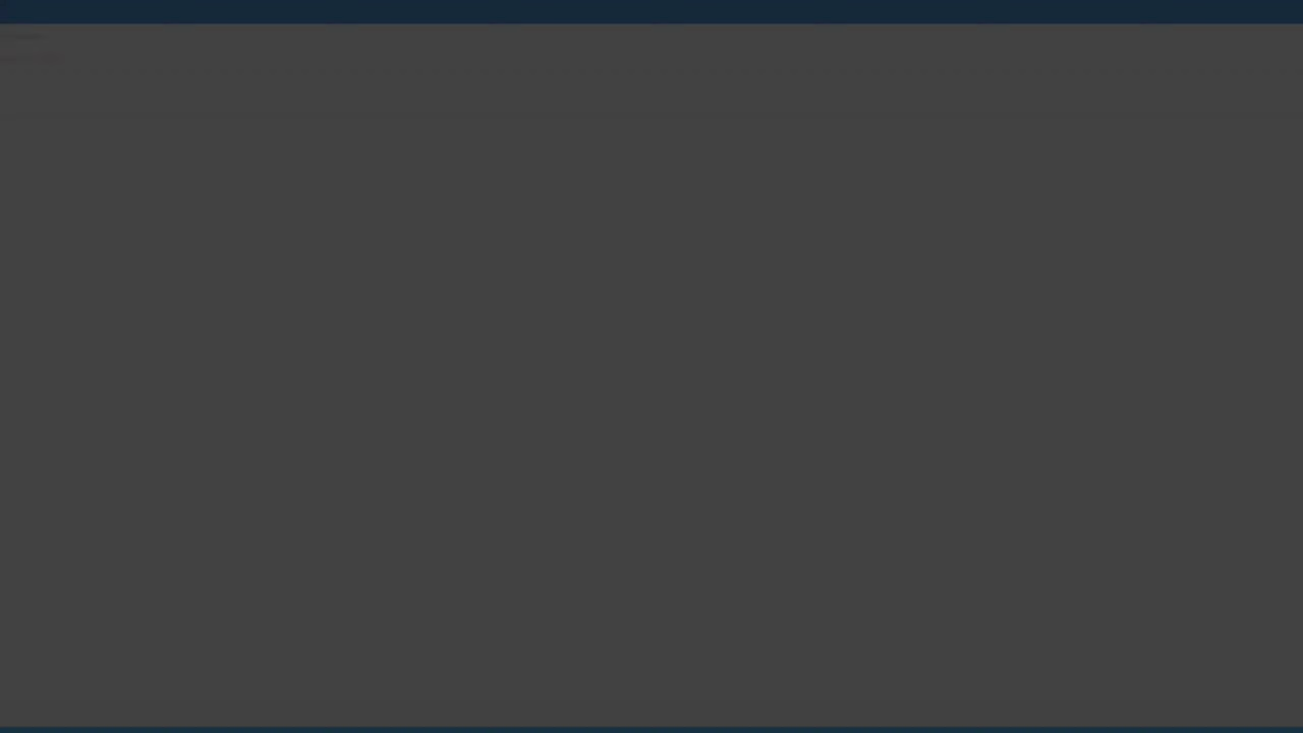
# Launch Adobe Photoshop 2023 and dismiss the purchase plan dialog.
pyautogui.click(588, 402)
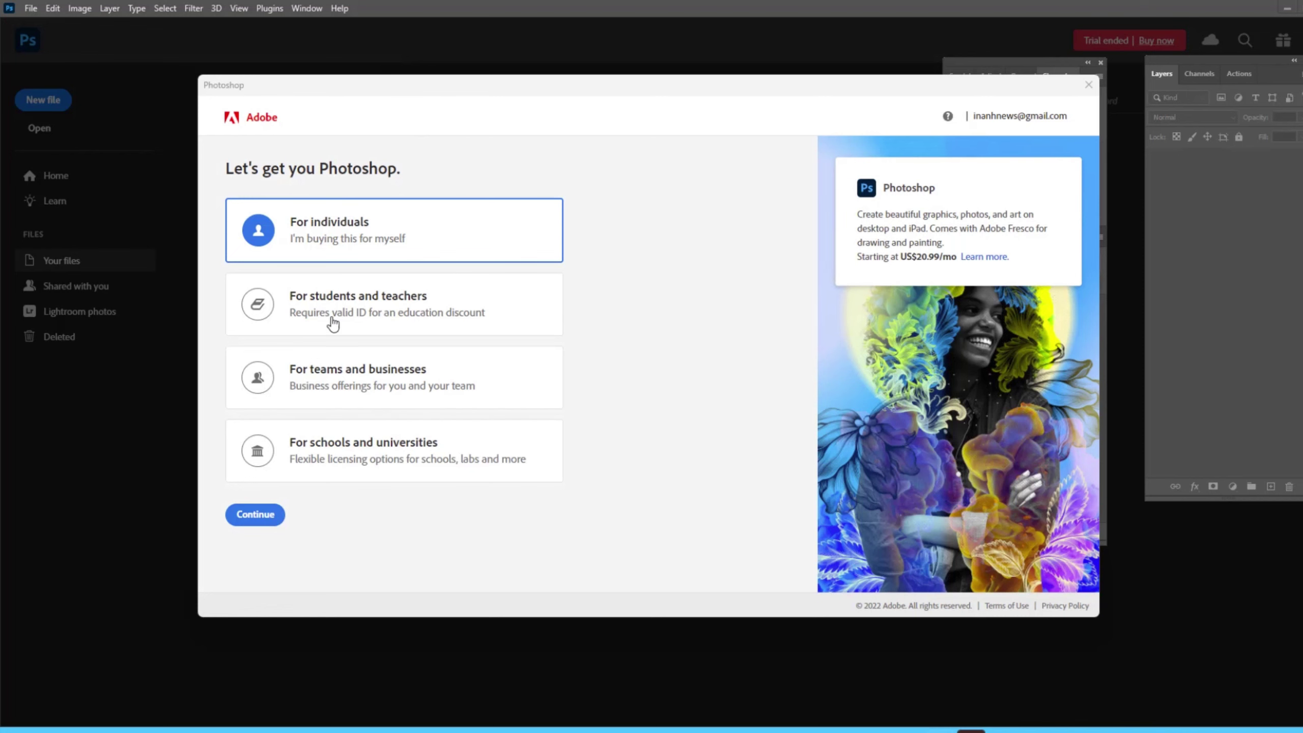
pyautogui.click(1088, 84)
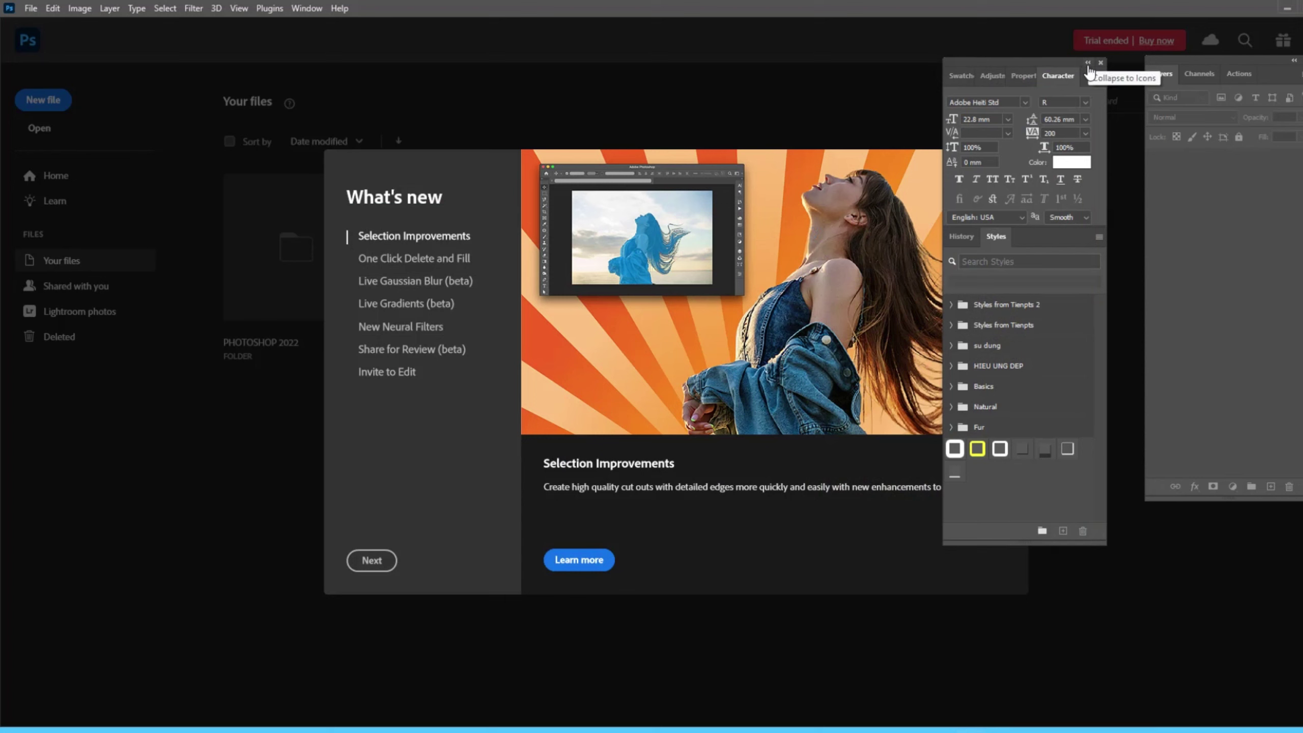
# Collapse the side panels and look up the Selection Improvements feature online.
pyautogui.click(1088, 63)
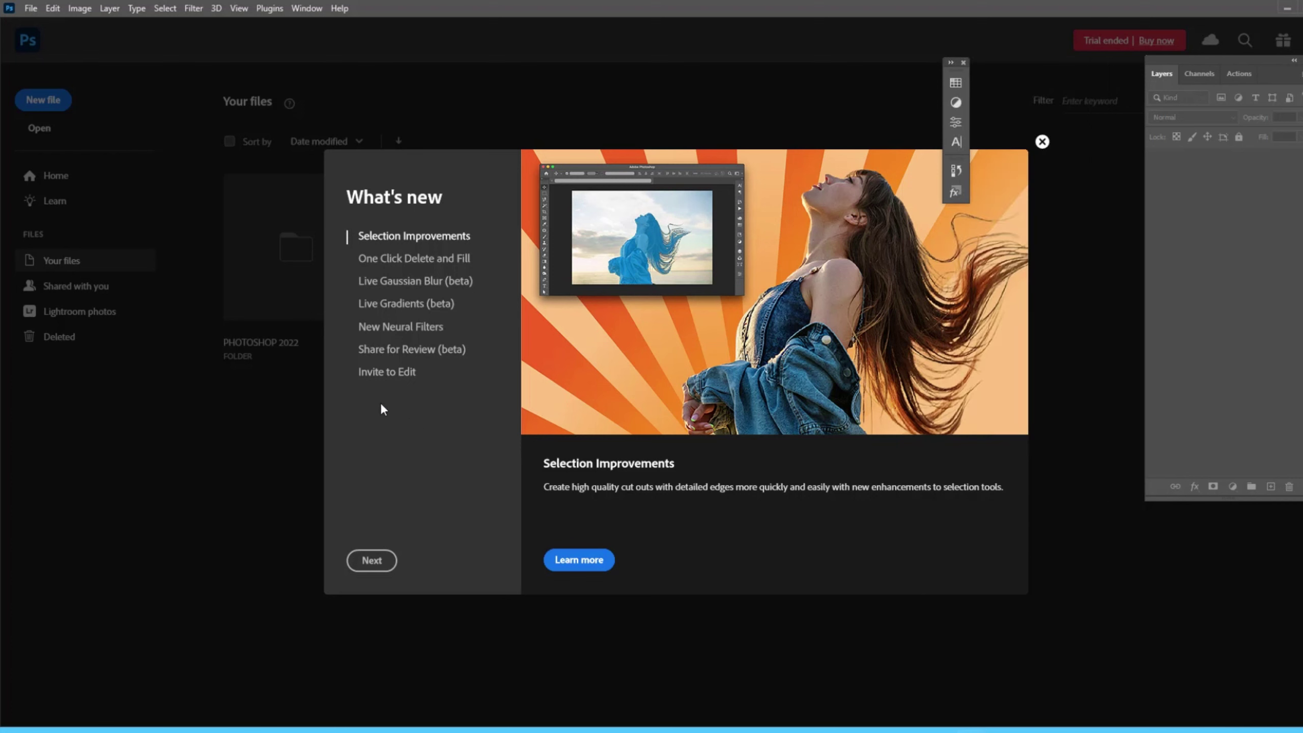
pyautogui.click(586, 560)
pyautogui.click(834, 11)
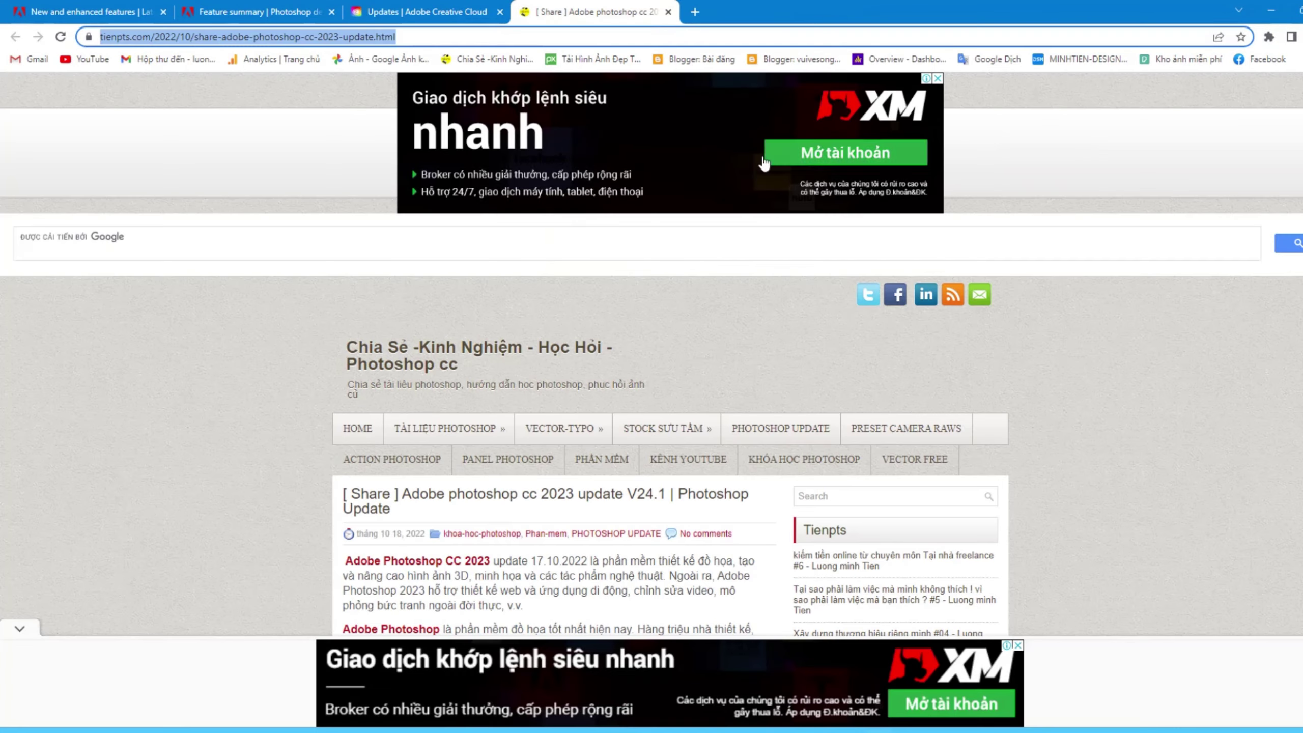
pyautogui.hotkey('alt', 'Tab')
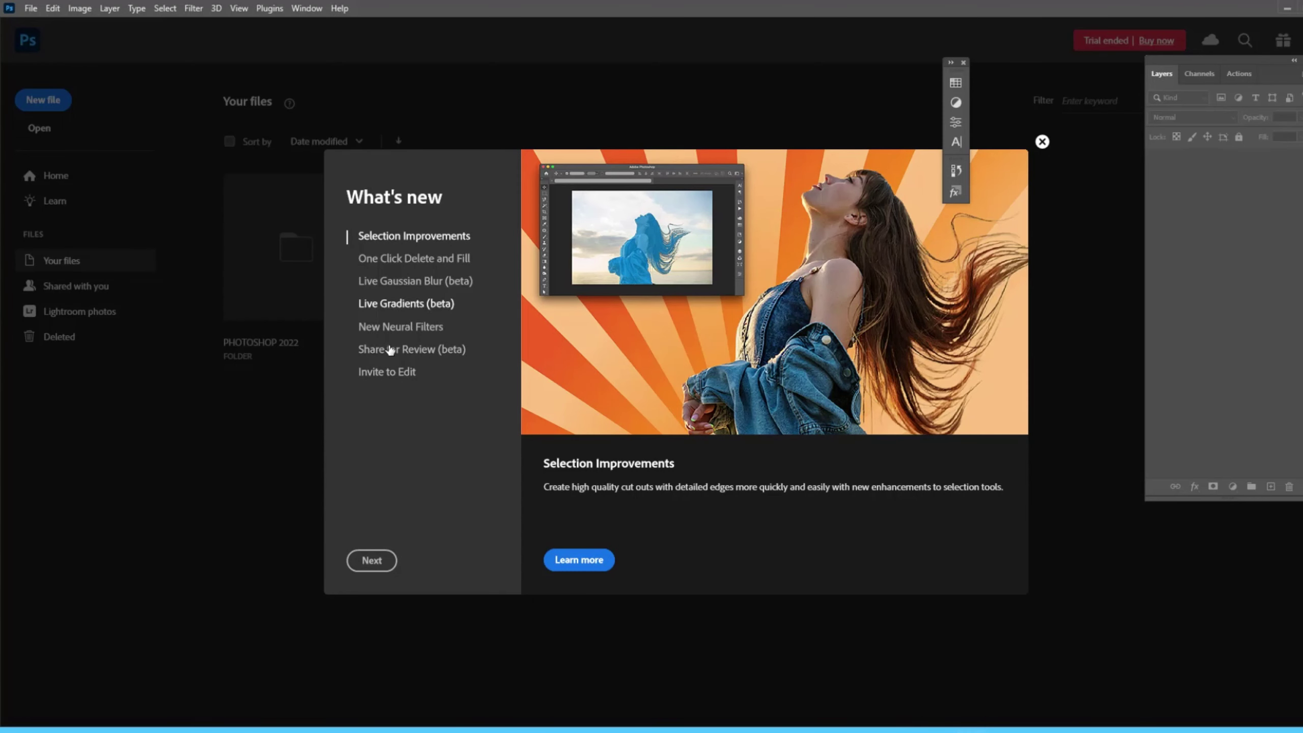
# Page through the What's new tour, from Live Gaussian Blur to Invite to Edit, then close it.
pyautogui.click(364, 560)
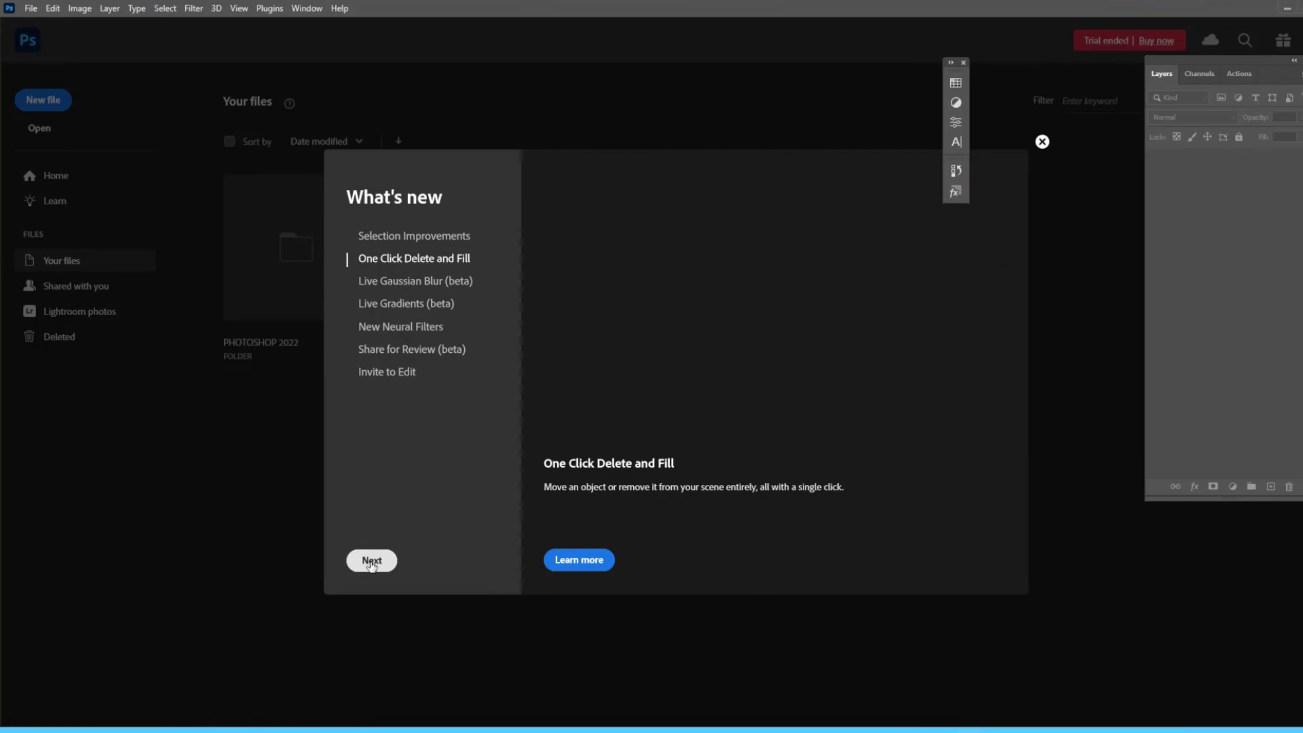
pyautogui.click(371, 561)
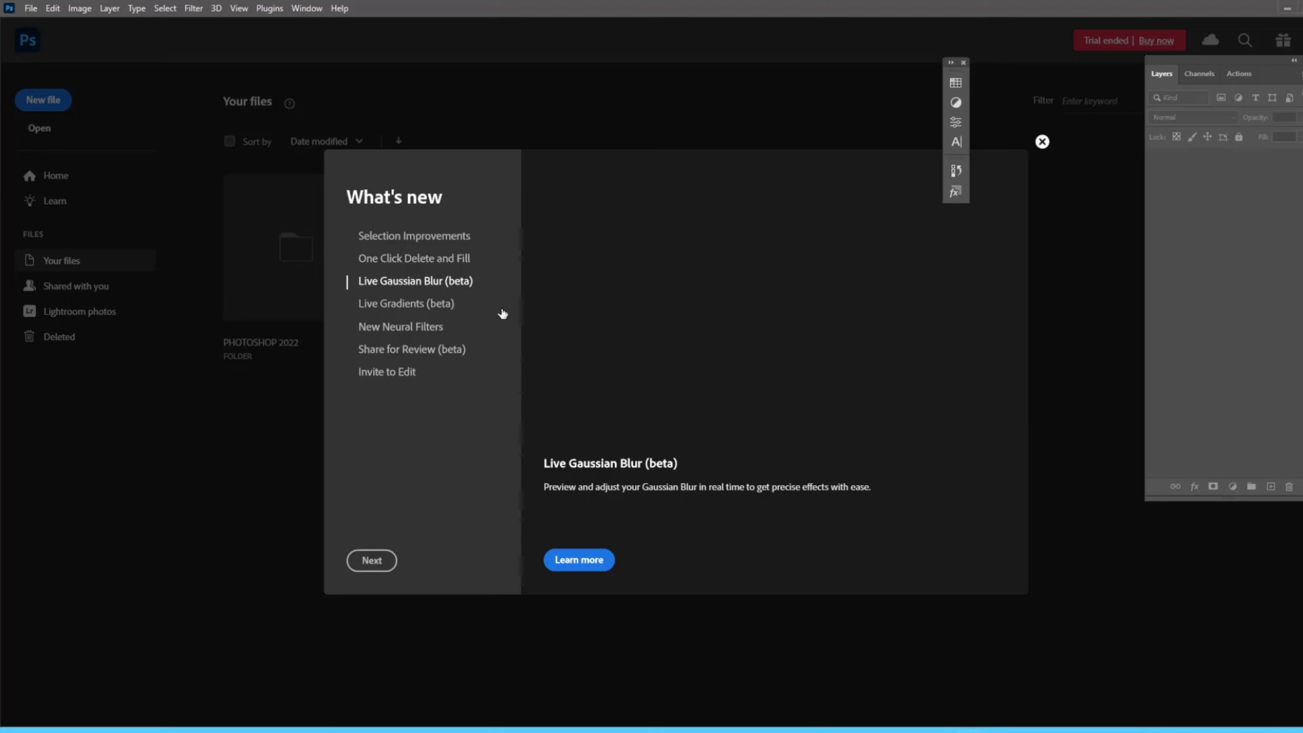
pyautogui.click(365, 560)
pyautogui.click(373, 562)
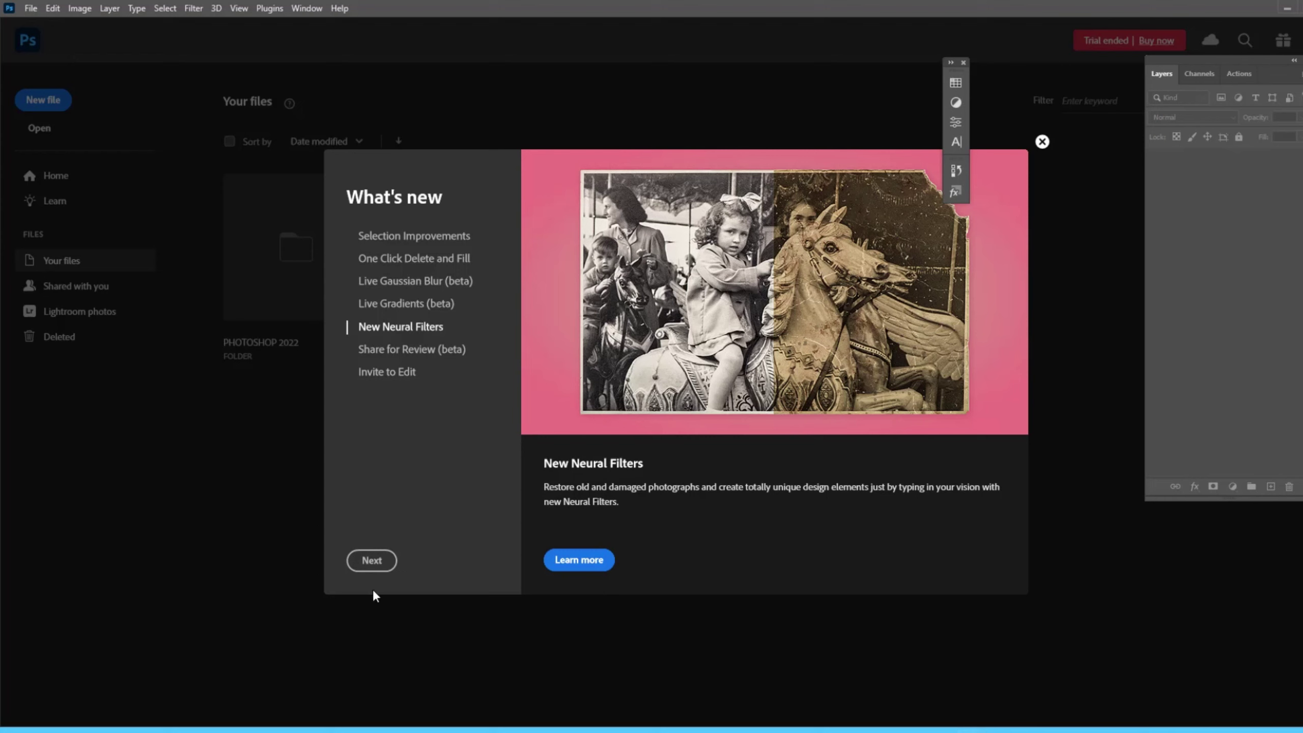
pyautogui.click(373, 560)
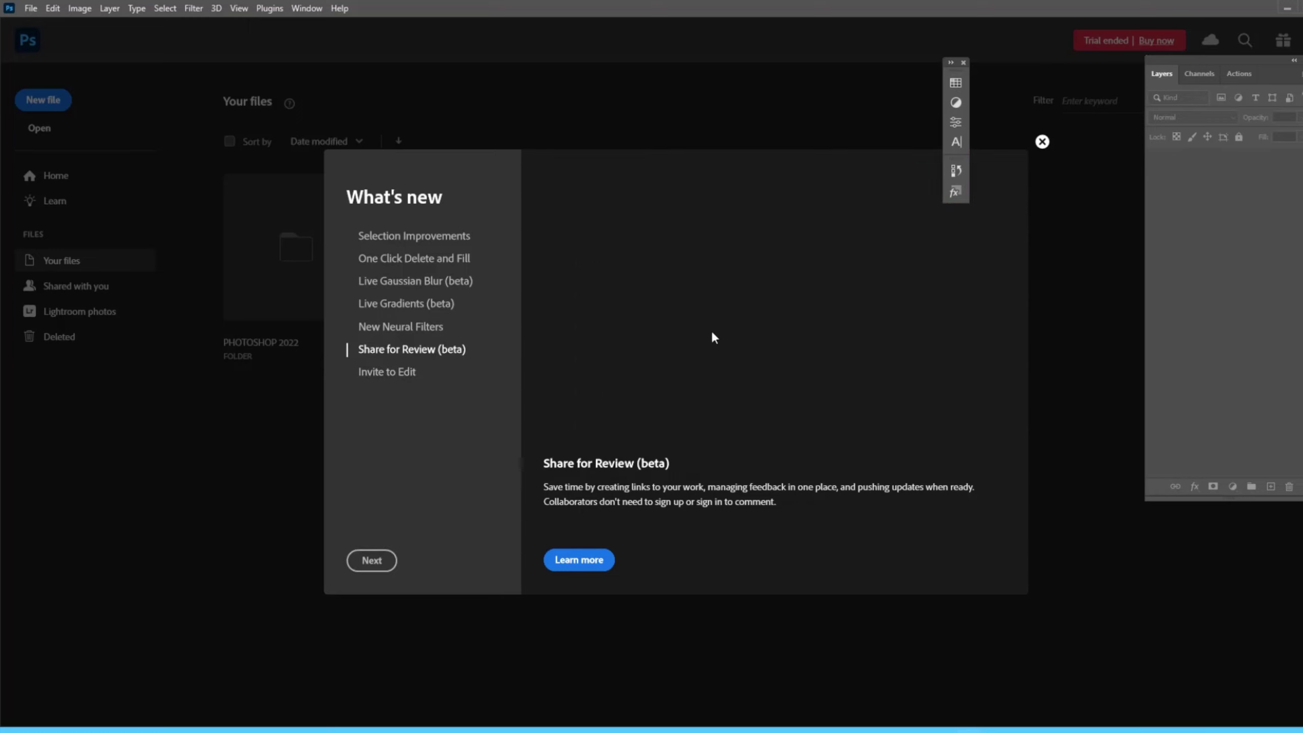
pyautogui.click(372, 561)
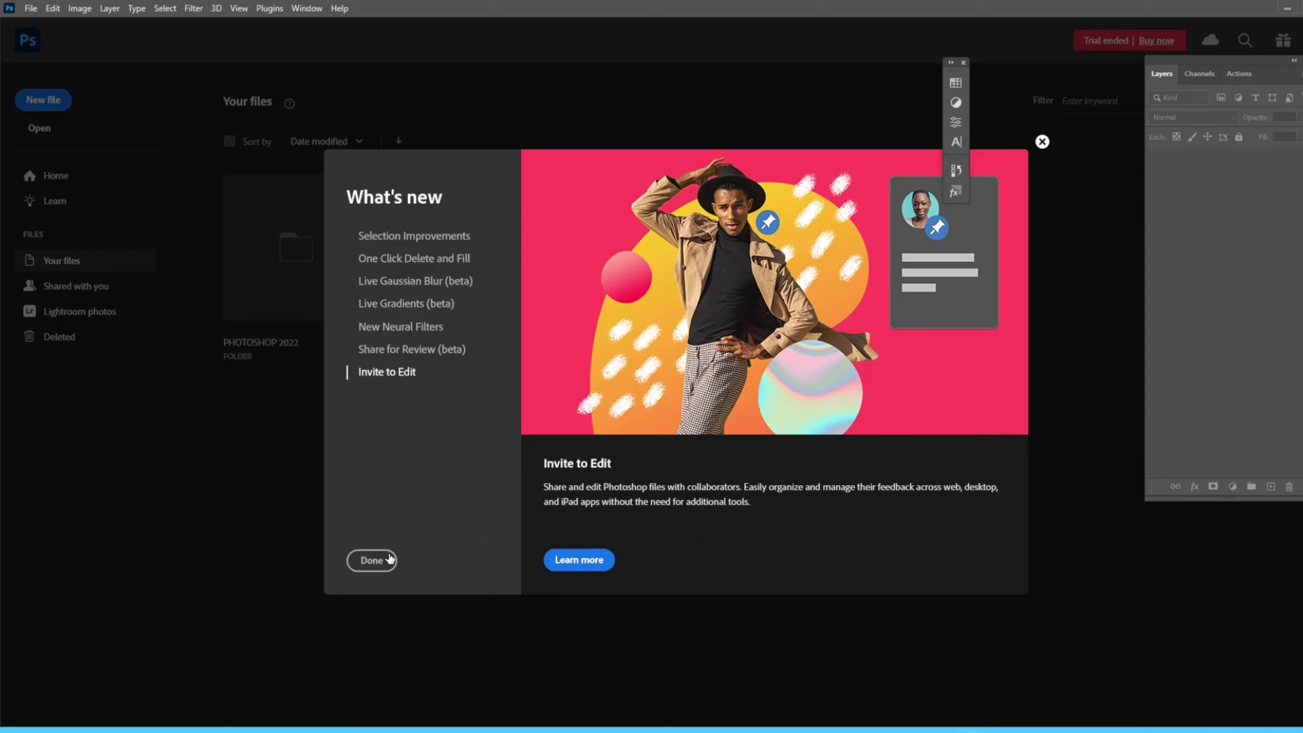
pyautogui.click(372, 561)
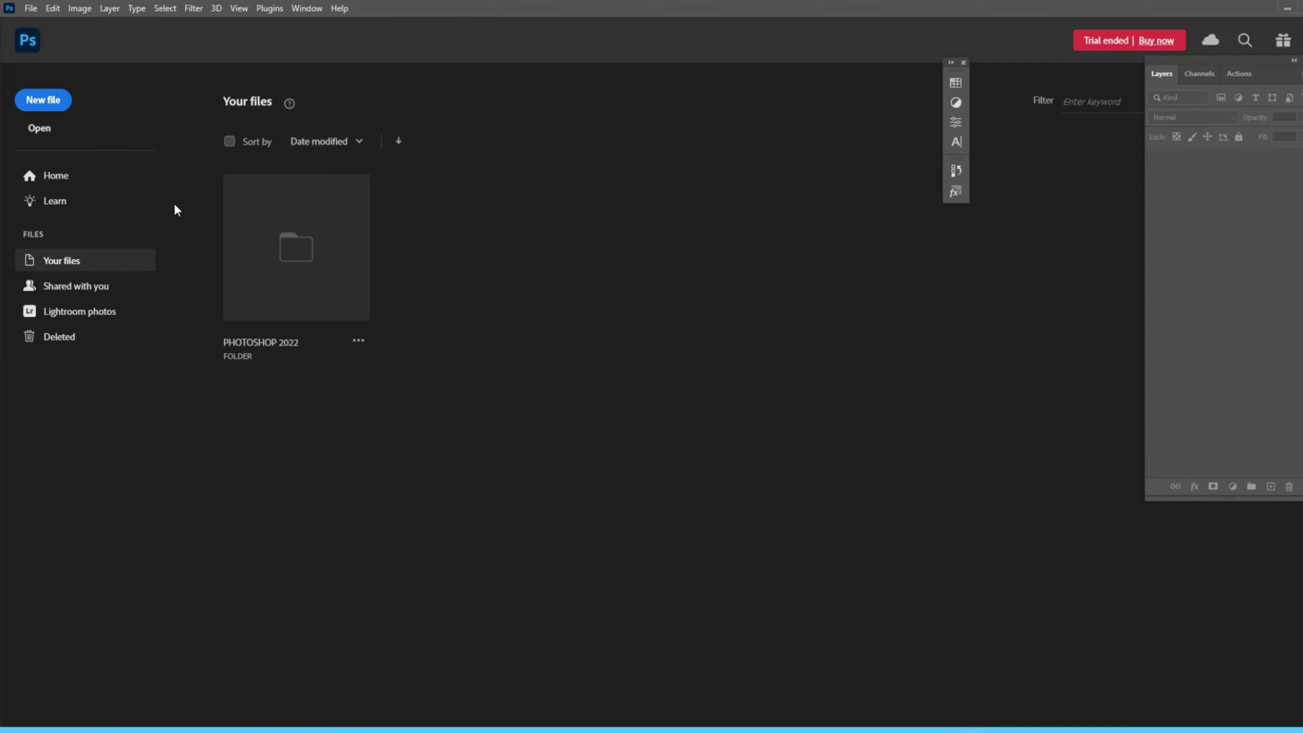
# Open the old portrait DSC_6592.JPG from the Home screen's Recent files.
pyautogui.click(306, 265)
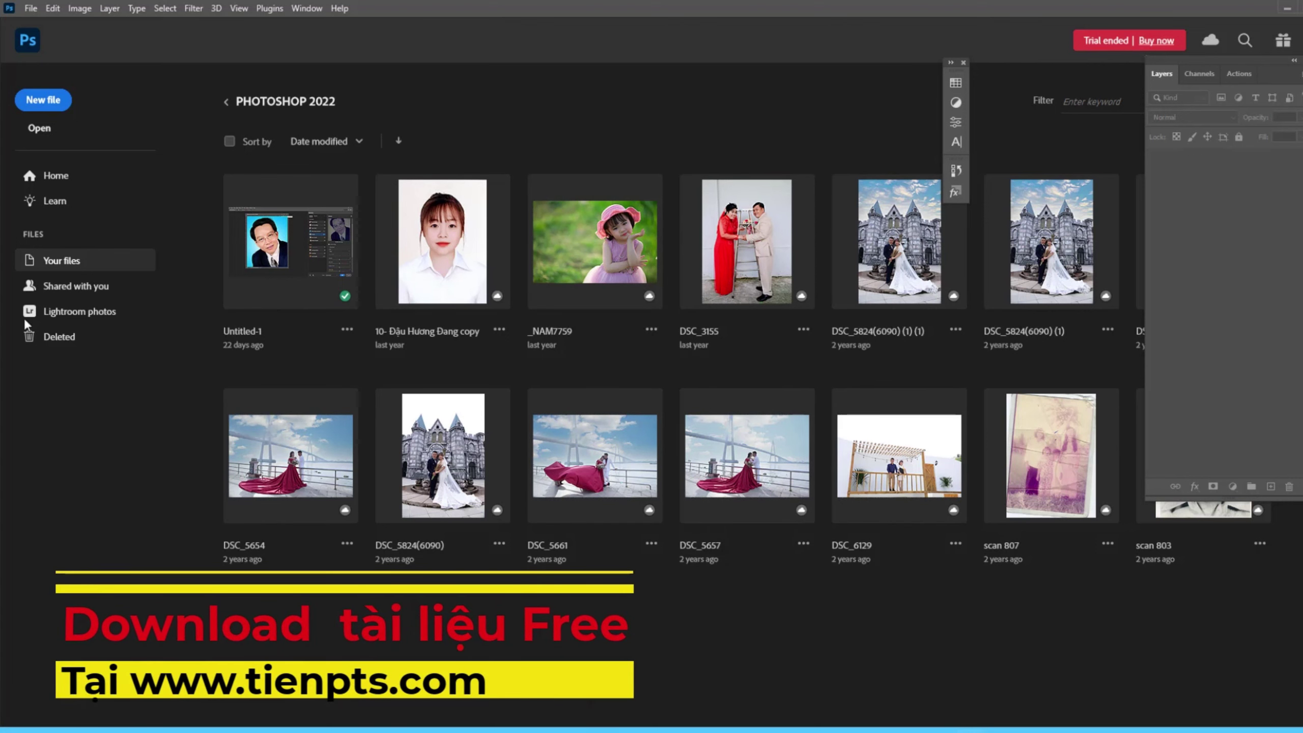
pyautogui.click(66, 181)
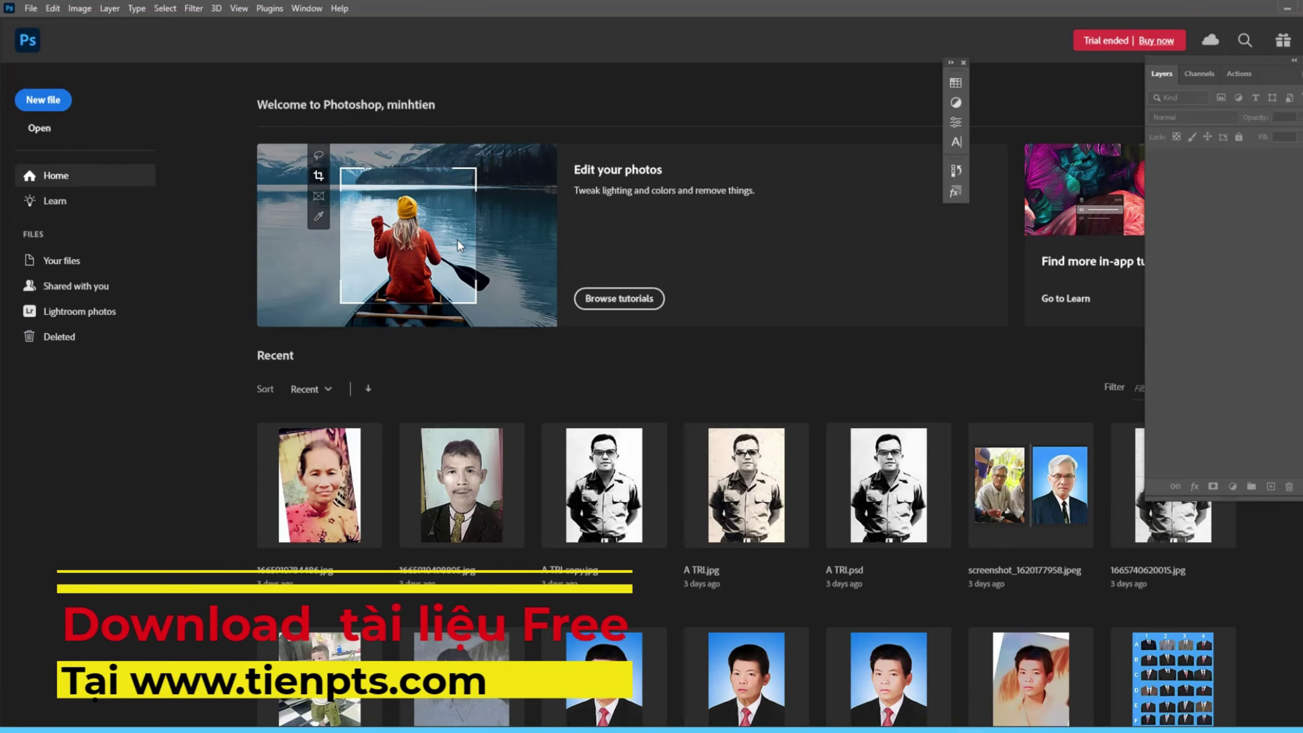
pyautogui.scroll(-3, 710, 486)
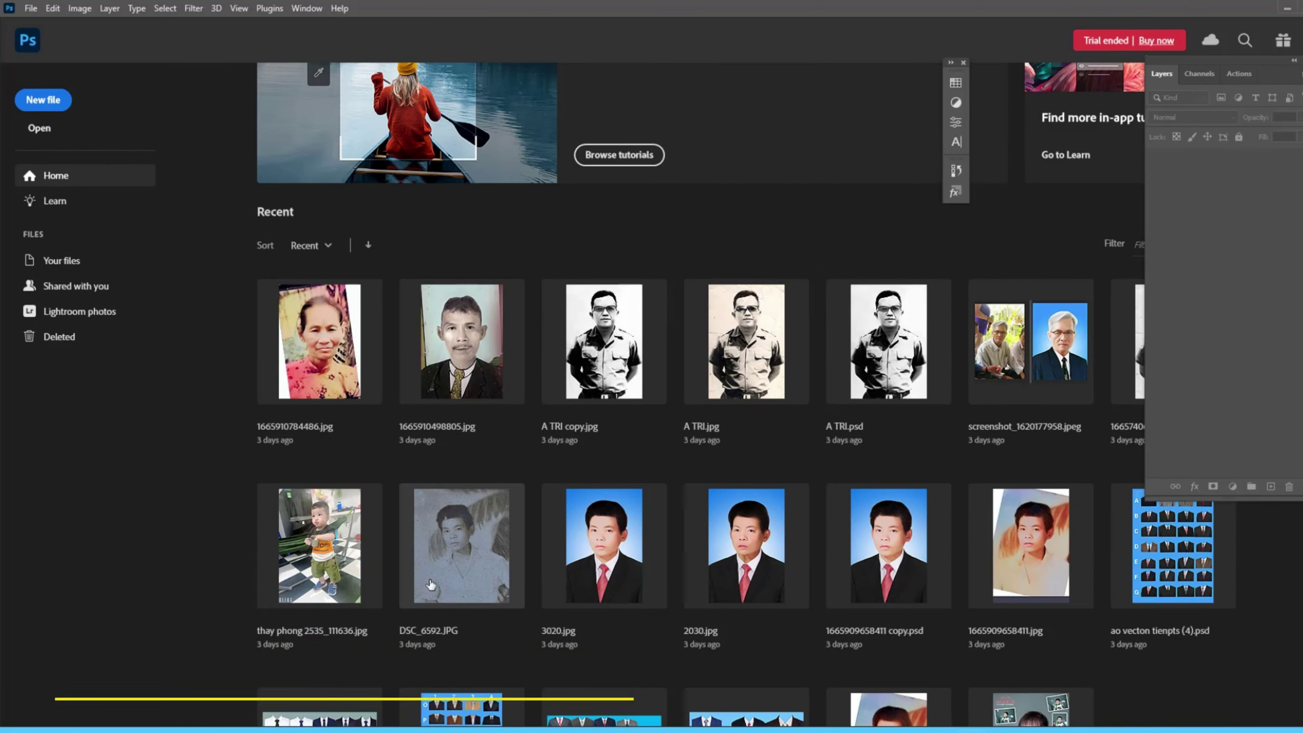
pyautogui.click(475, 554)
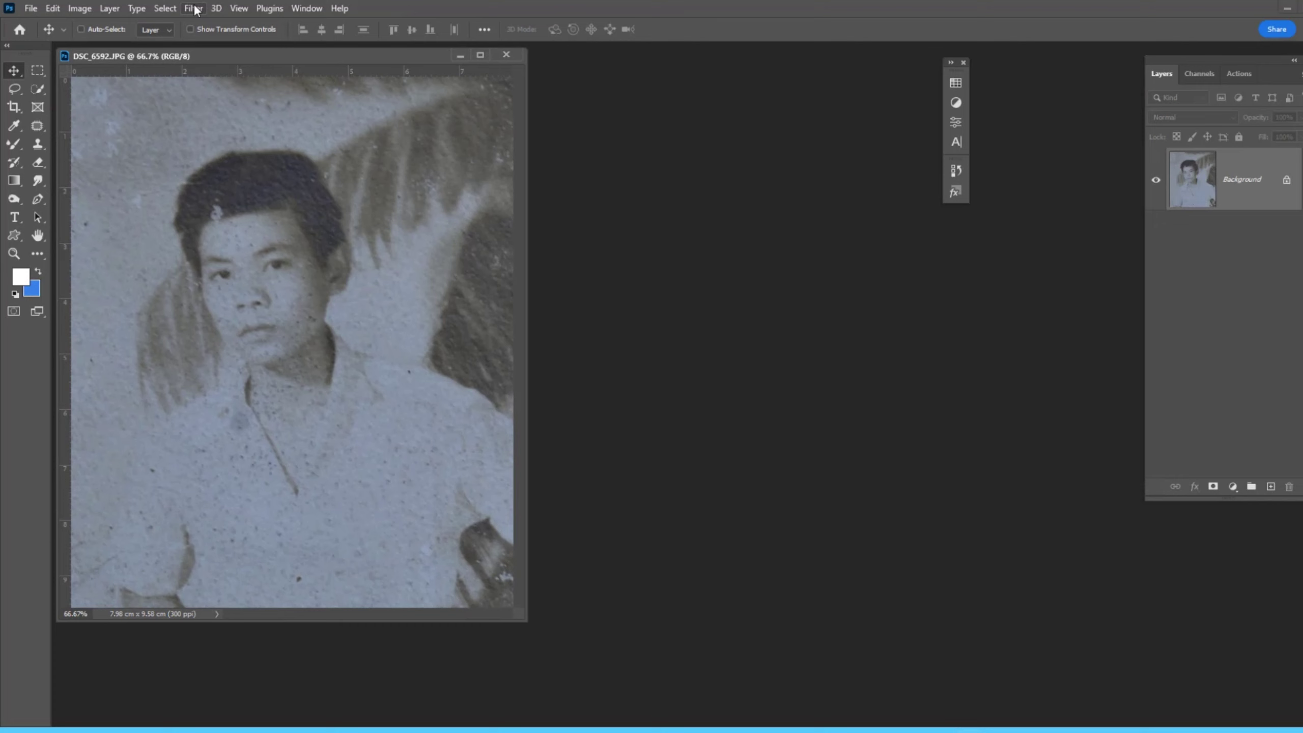
# Launch the Neural Filters workspace from the Filter menu for the portrait.
pyautogui.click(194, 8)
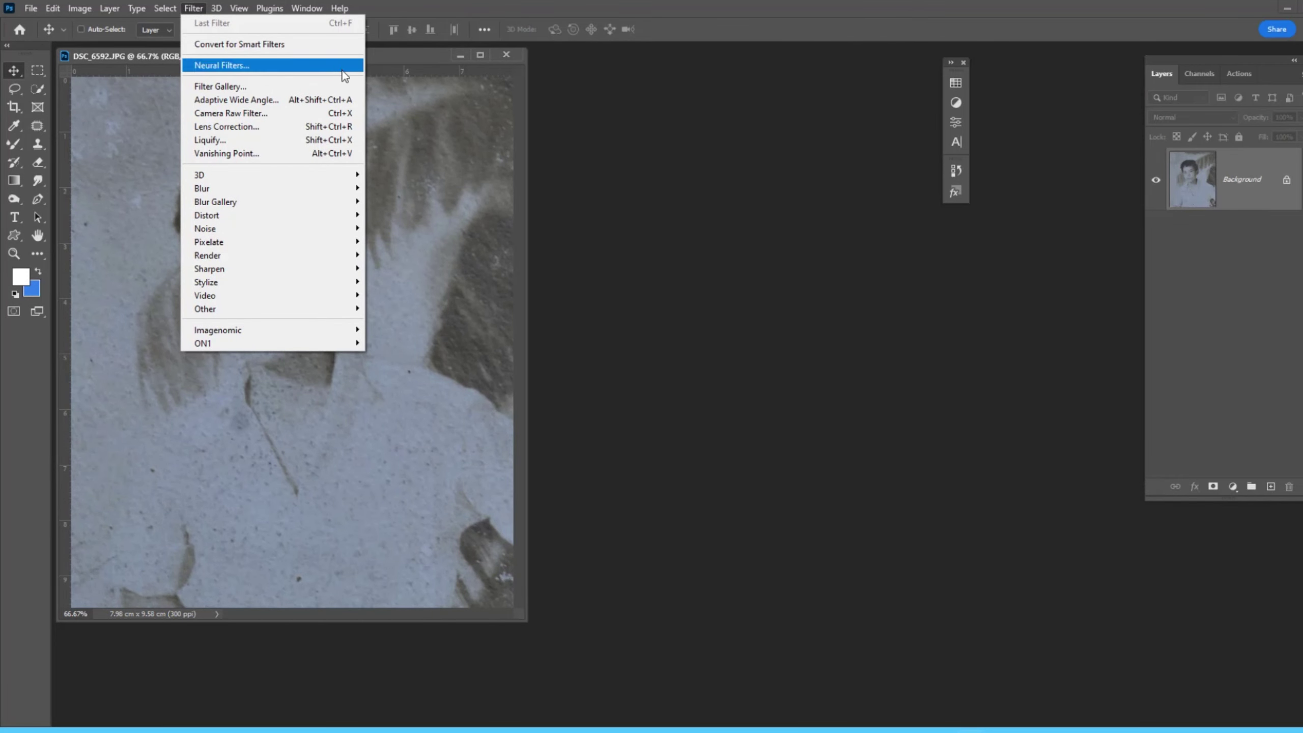
pyautogui.press('Escape')
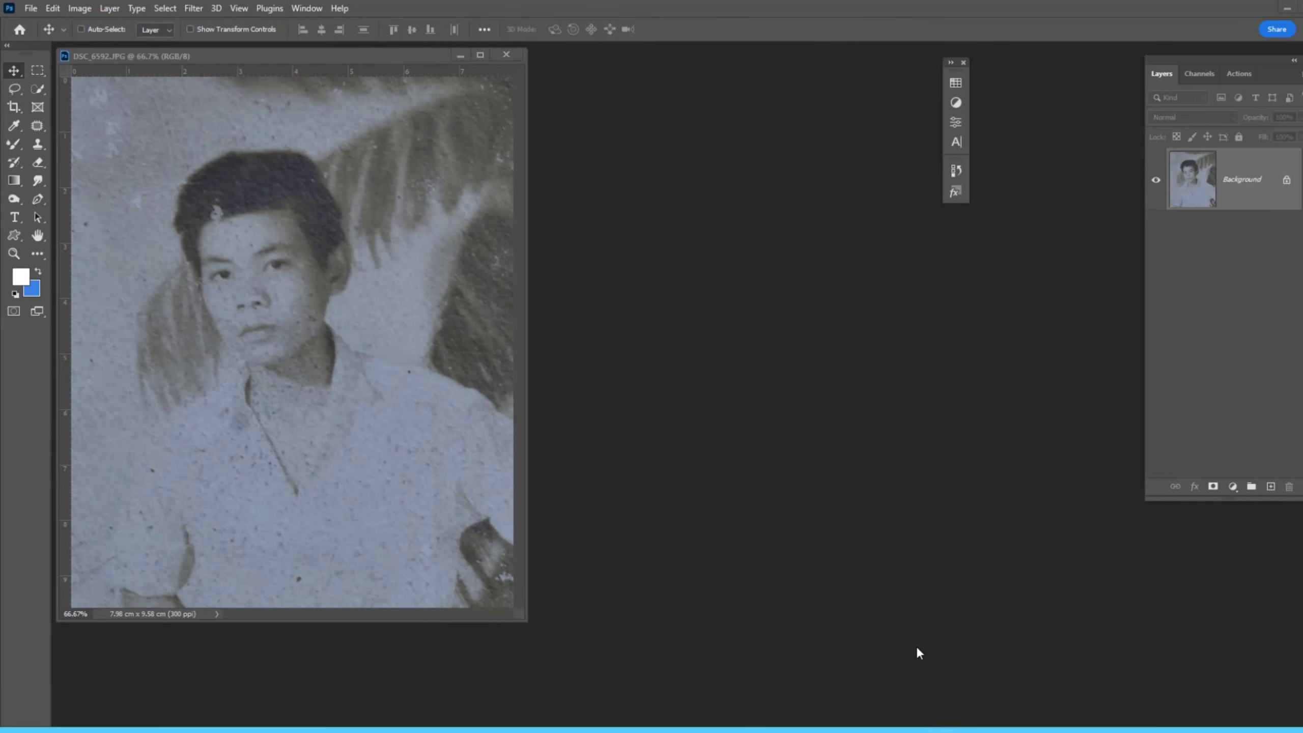
pyautogui.click(194, 8)
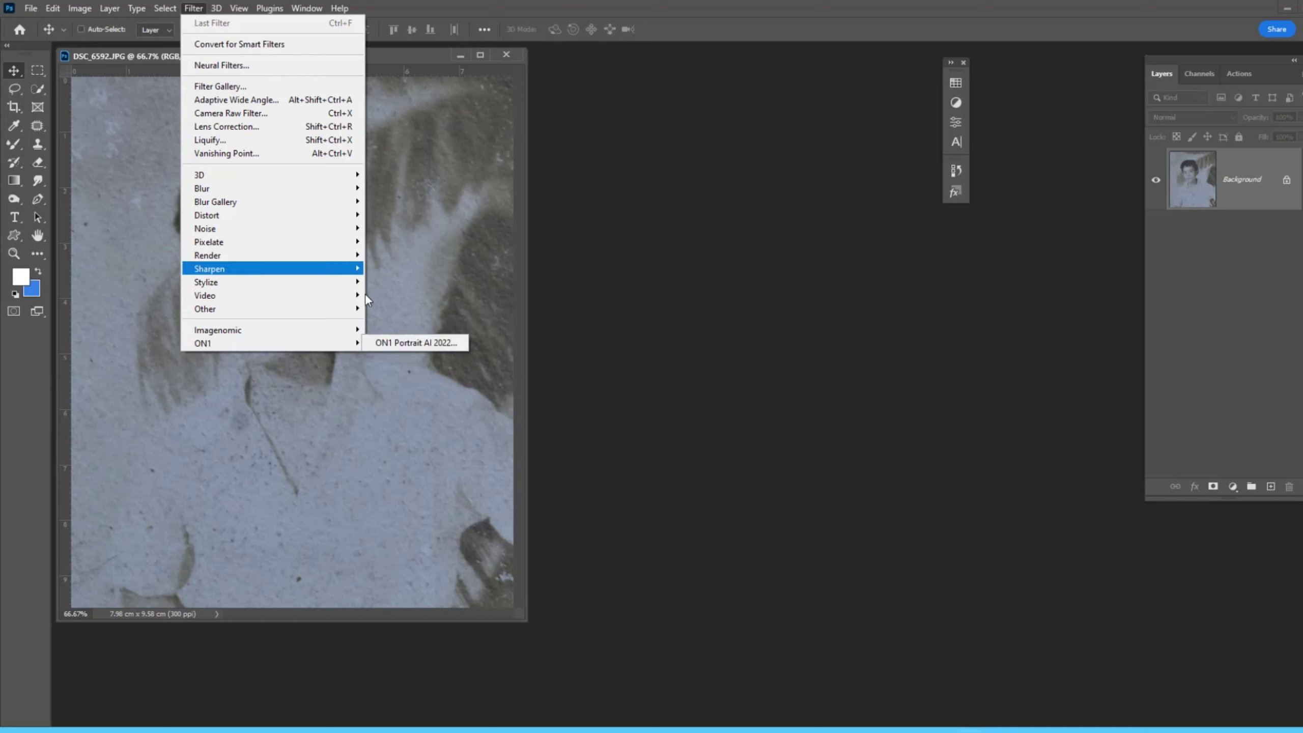
pyautogui.moveTo(270, 343)
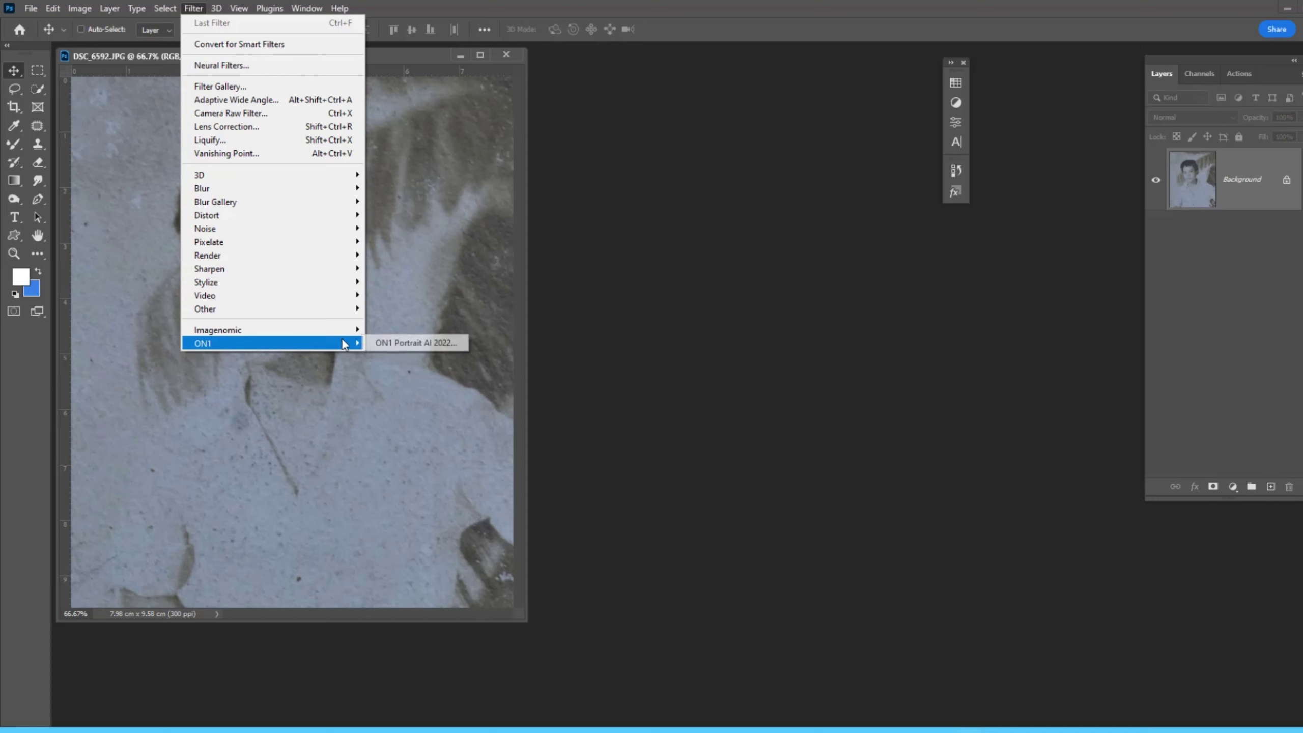
pyautogui.click(252, 66)
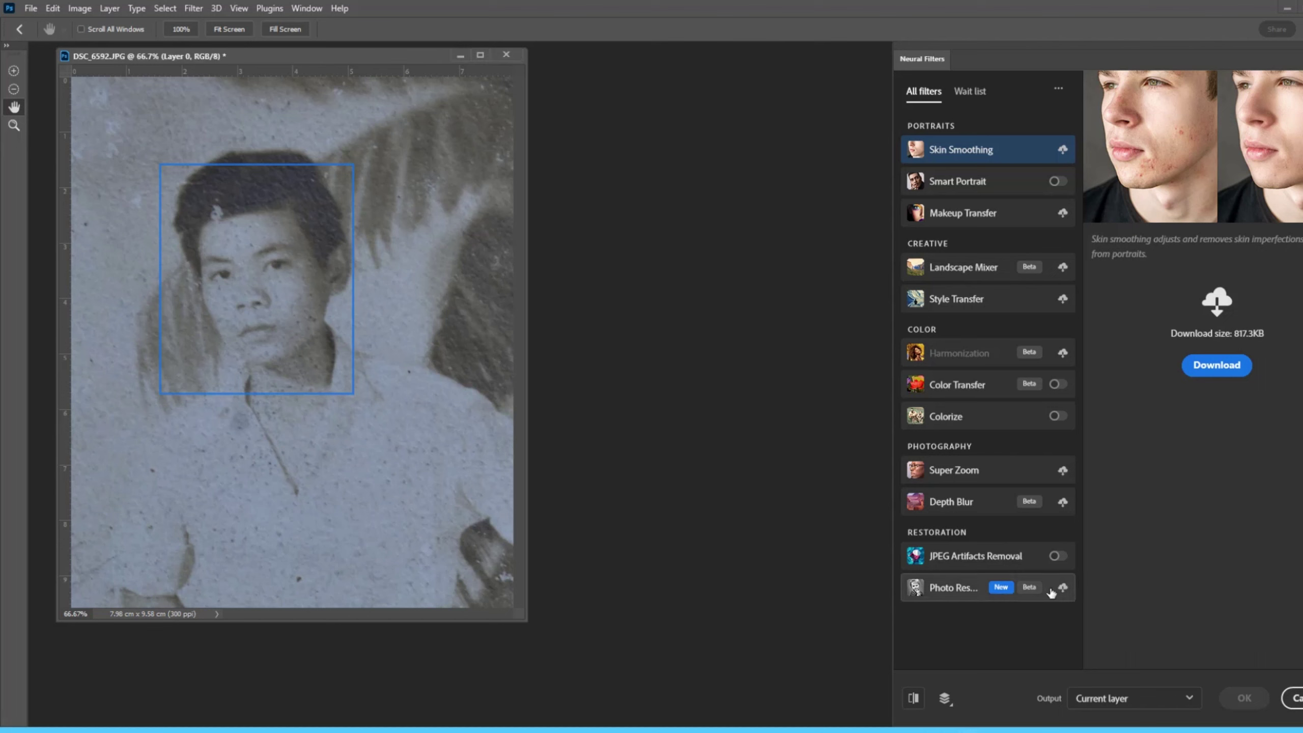
# Download the 768.7 MB Photo Restoration neural filter.
pyautogui.click(1062, 588)
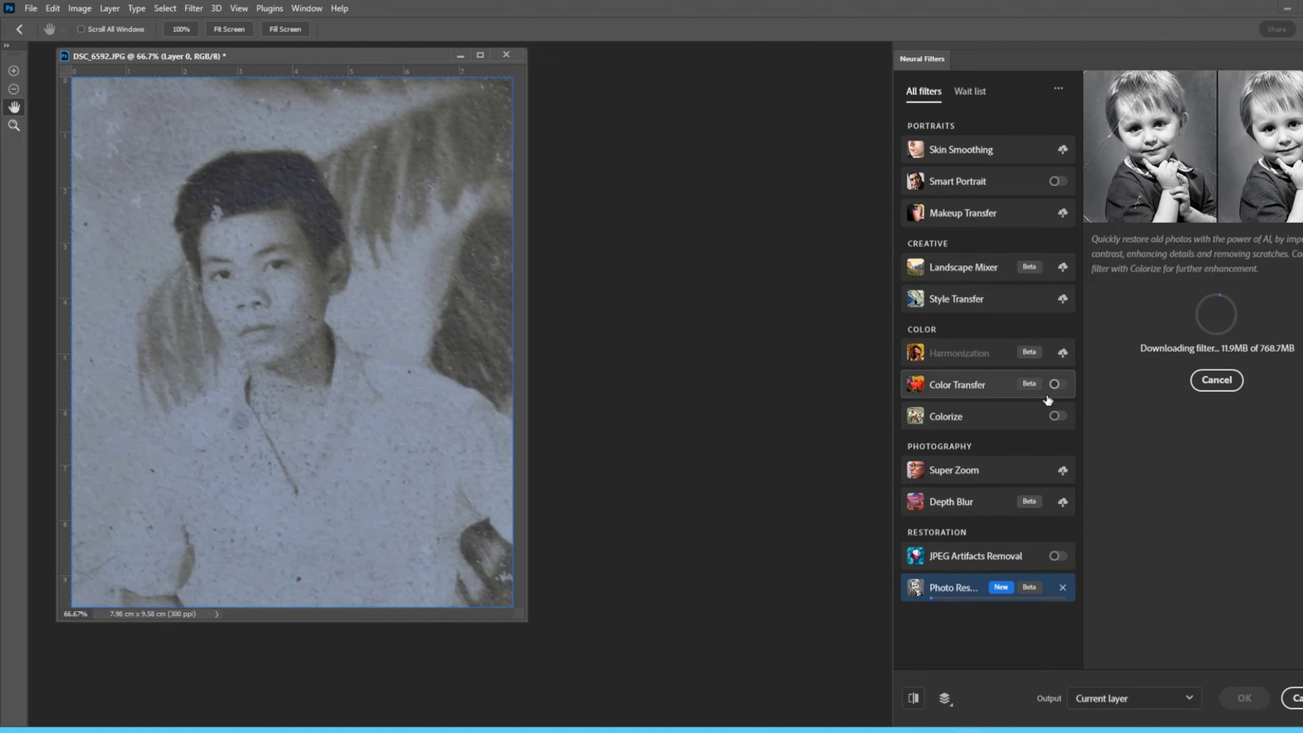
pyautogui.scroll(2, 297, 348)
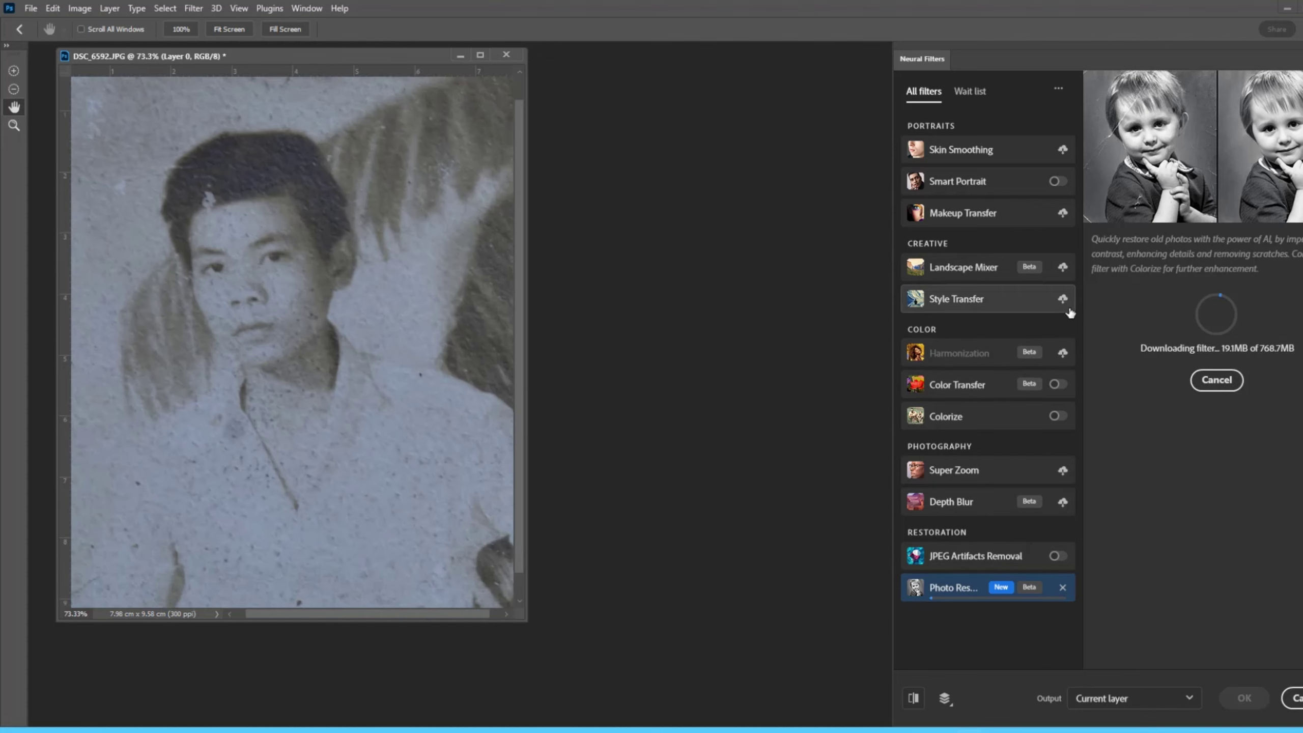
pyautogui.scroll(-2, 472, 553)
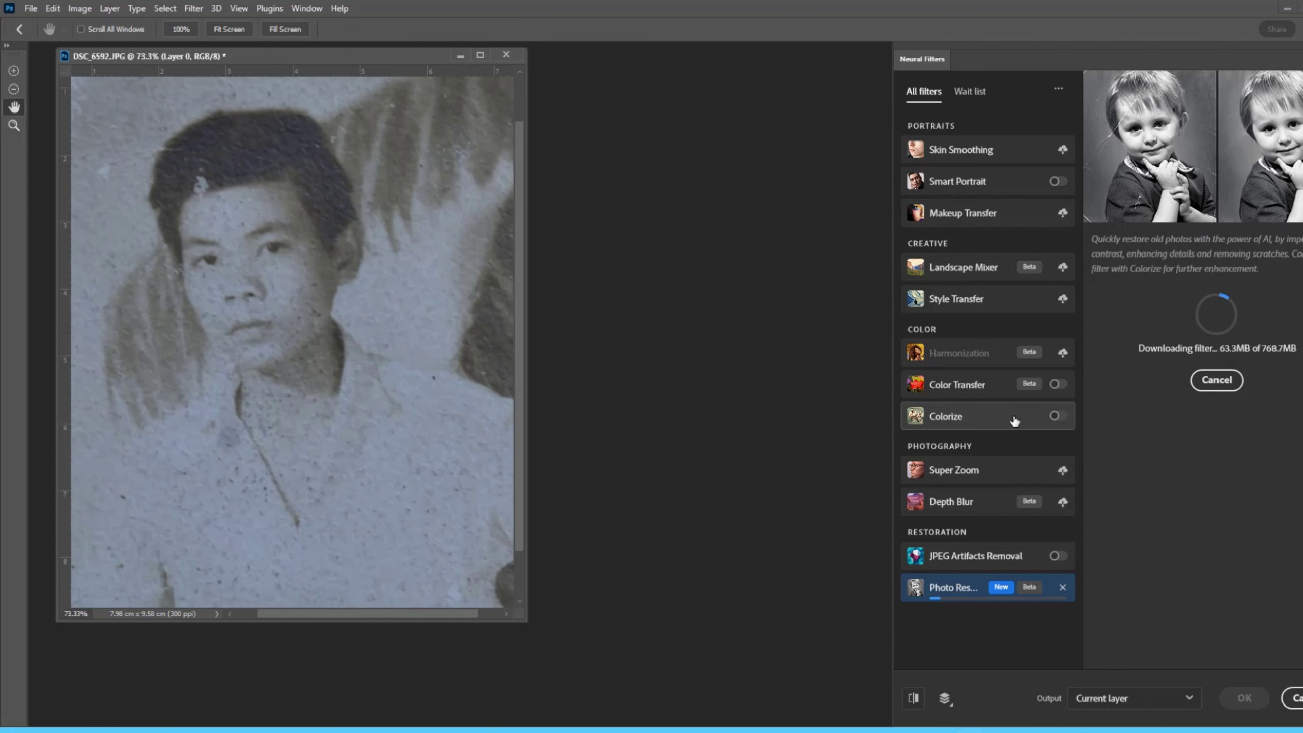
# Zoom out to fit the portrait while Photo Restoration downloads.
pyautogui.hotkey('ctrl', '-')
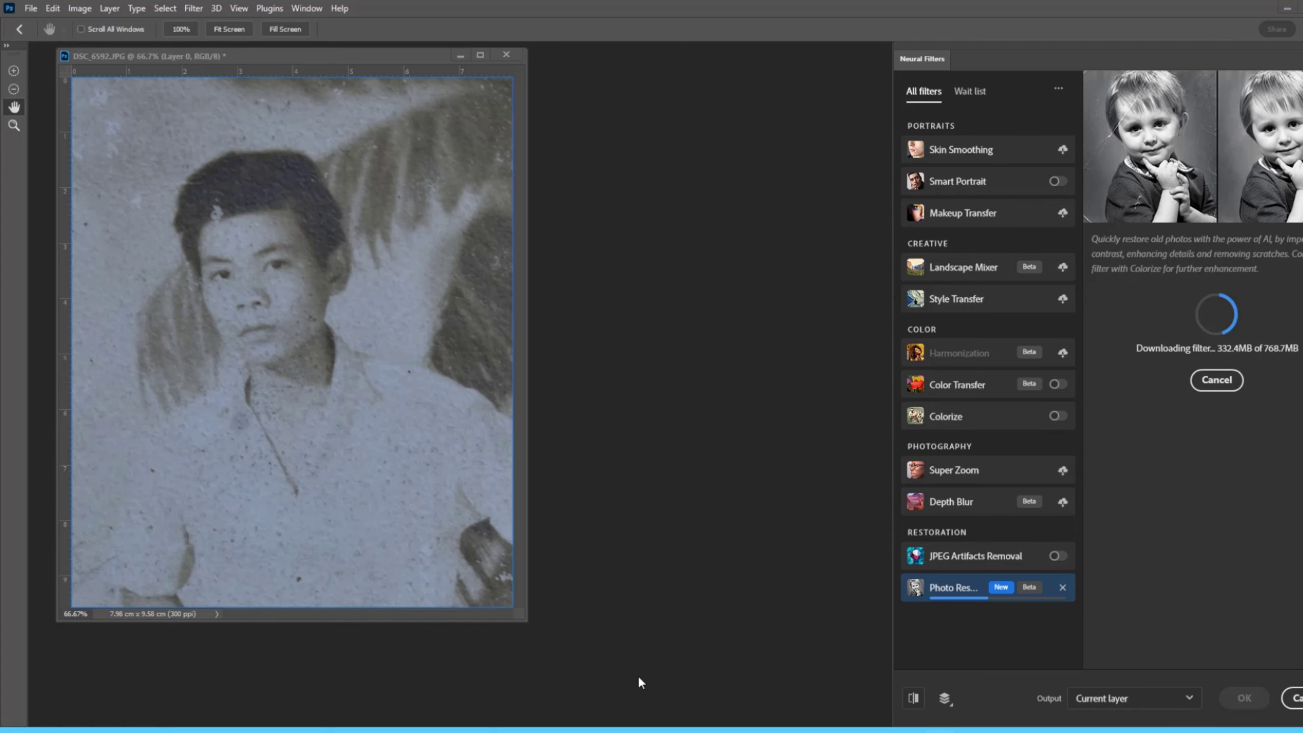
# Zoom into the portrait and pan to inspect the face closely.
pyautogui.scroll(2, 285, 307)
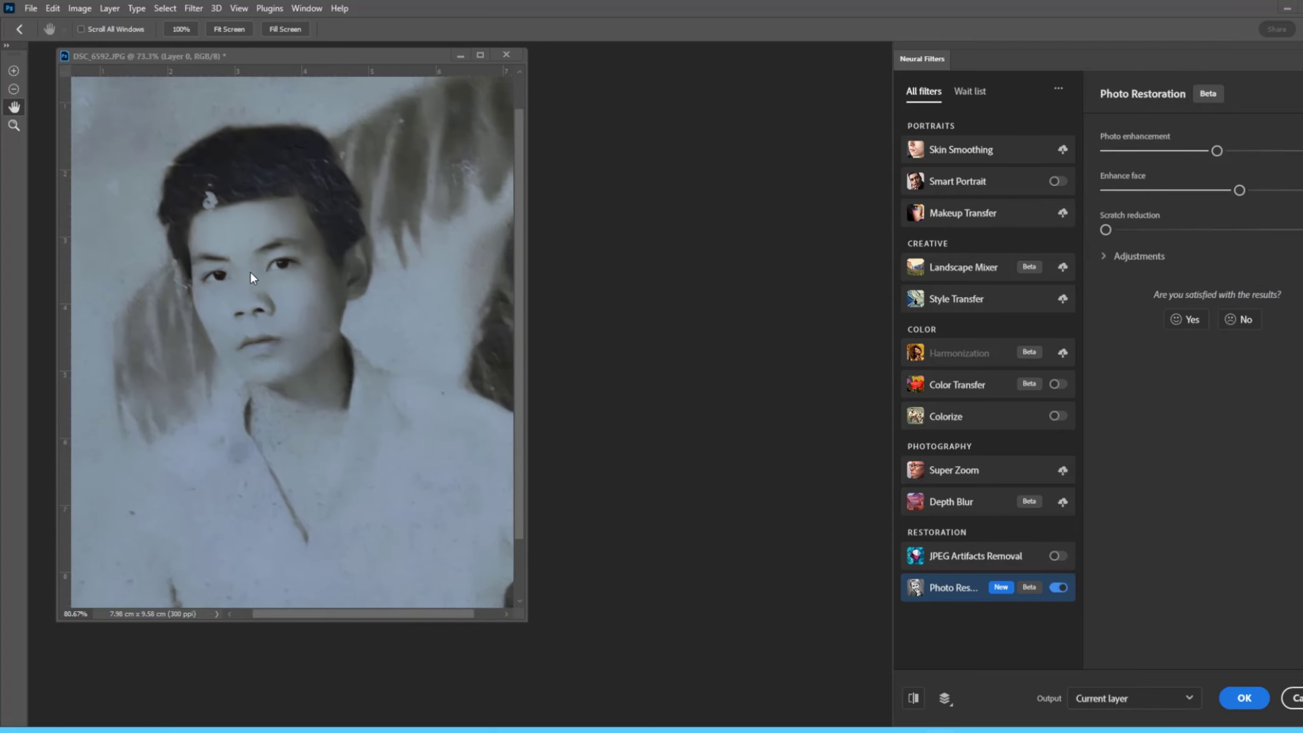
pyautogui.scroll(2, 251, 278)
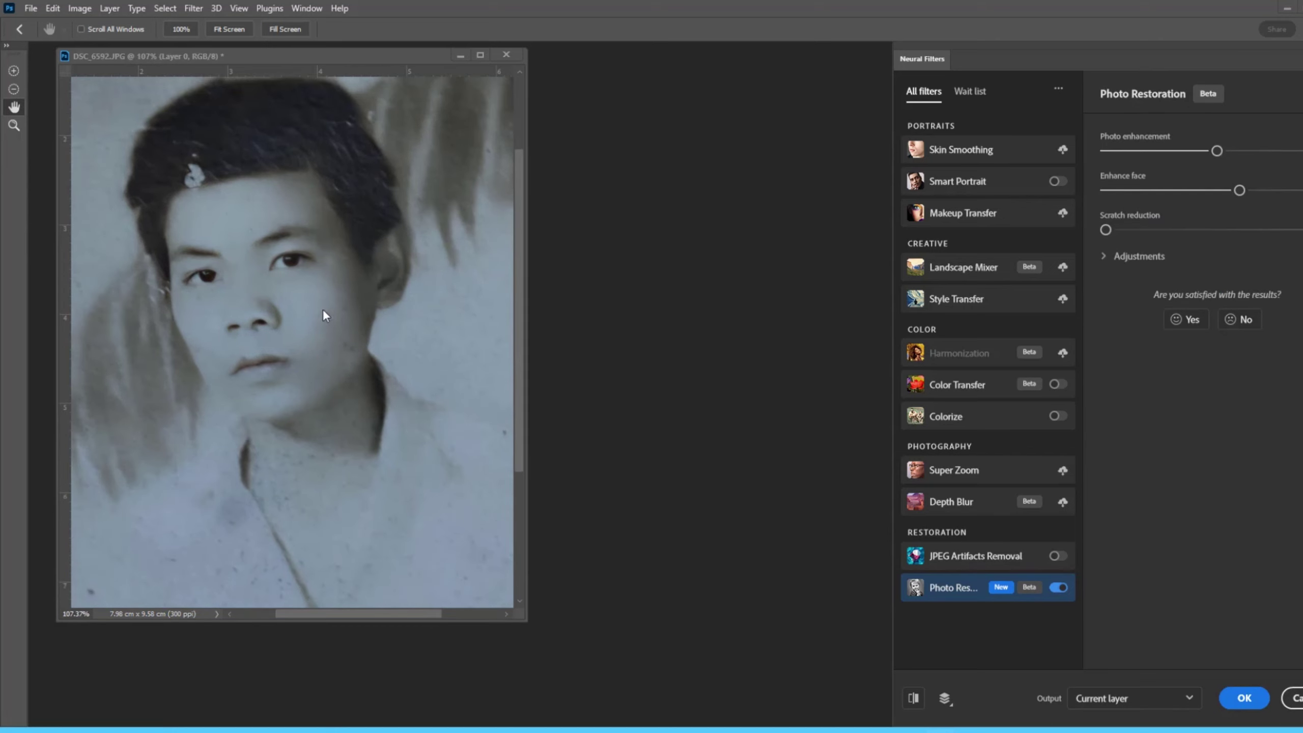
pyautogui.scroll(2, 267, 315)
pyautogui.scroll(2, 263, 306)
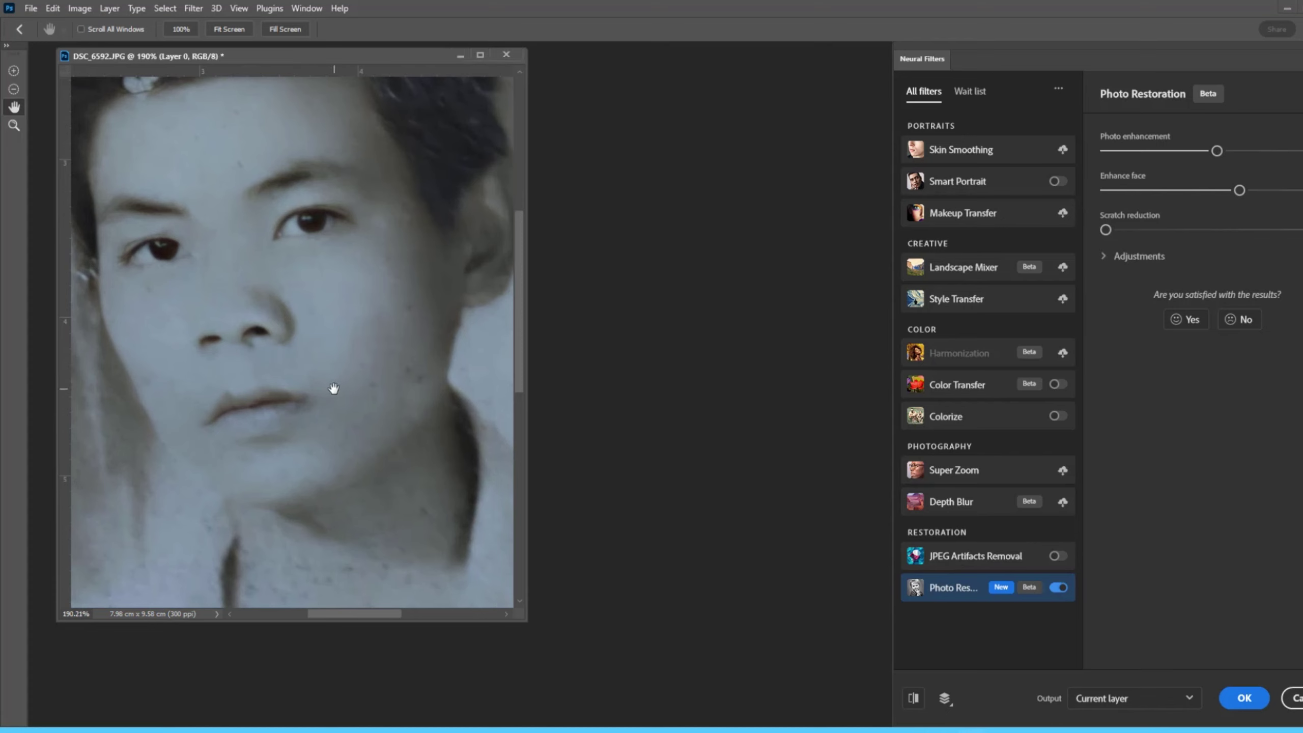
pyautogui.moveTo(256, 288)
pyautogui.mouseDown()
pyautogui.moveTo(379, 379)
pyautogui.moveTo(378, 410)
pyautogui.mouseUp()
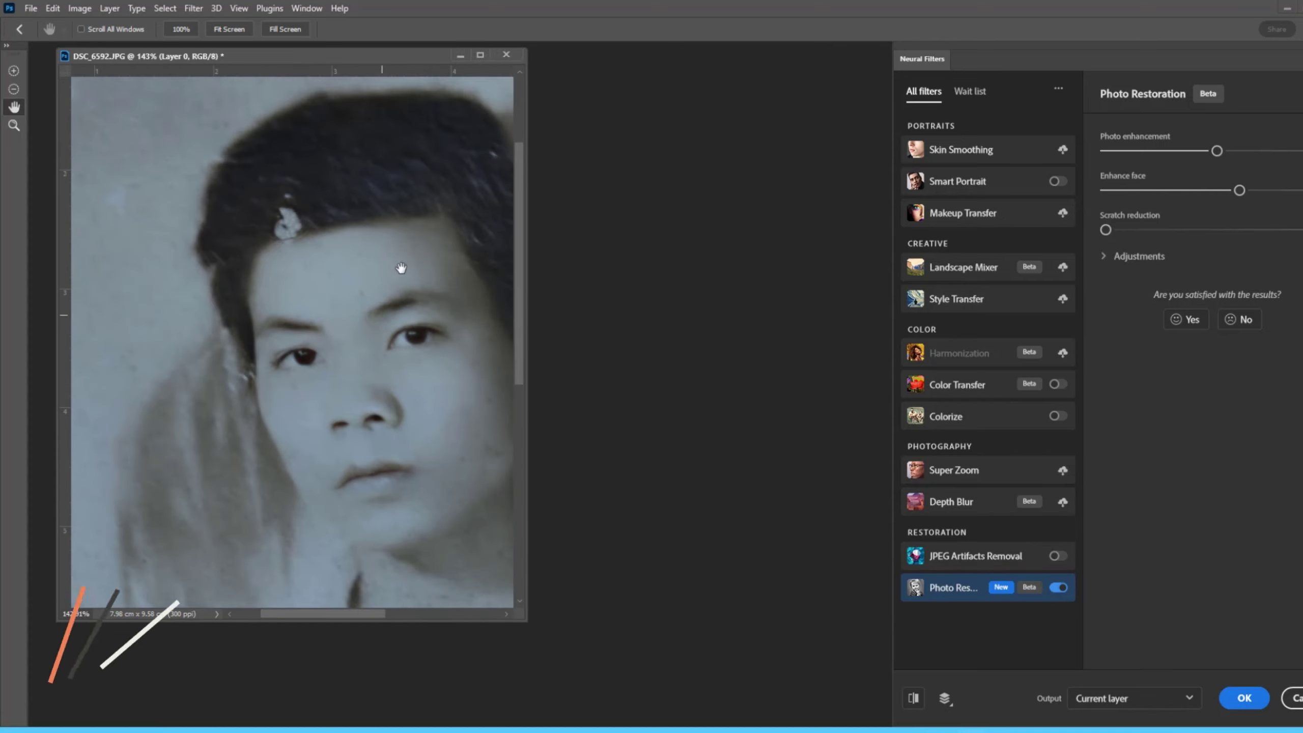
pyautogui.moveTo(401, 270); pyautogui.dragTo(399, 309)
pyautogui.scroll(-2, 359, 306)
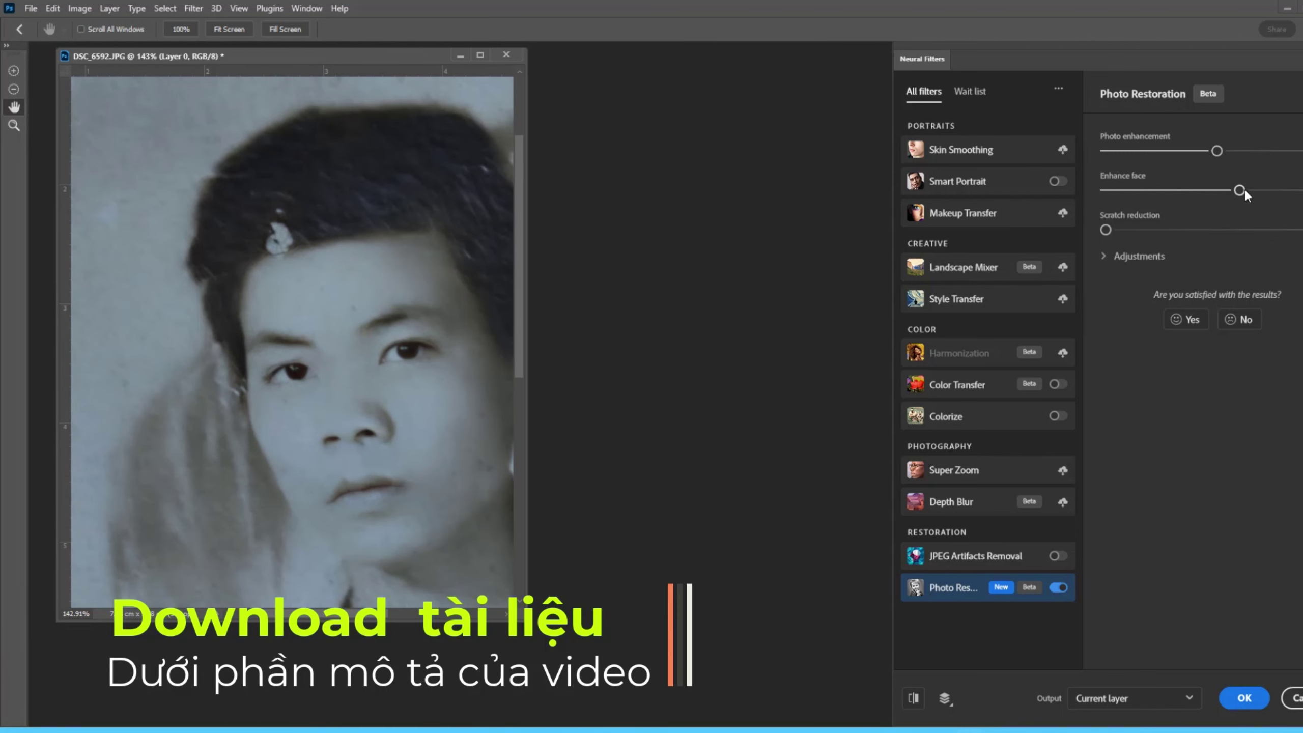
# Tune the Enhance face slider to a moderate strength.
pyautogui.moveTo(1242, 191); pyautogui.dragTo(1286, 191)
pyautogui.scroll(3, 362, 434)
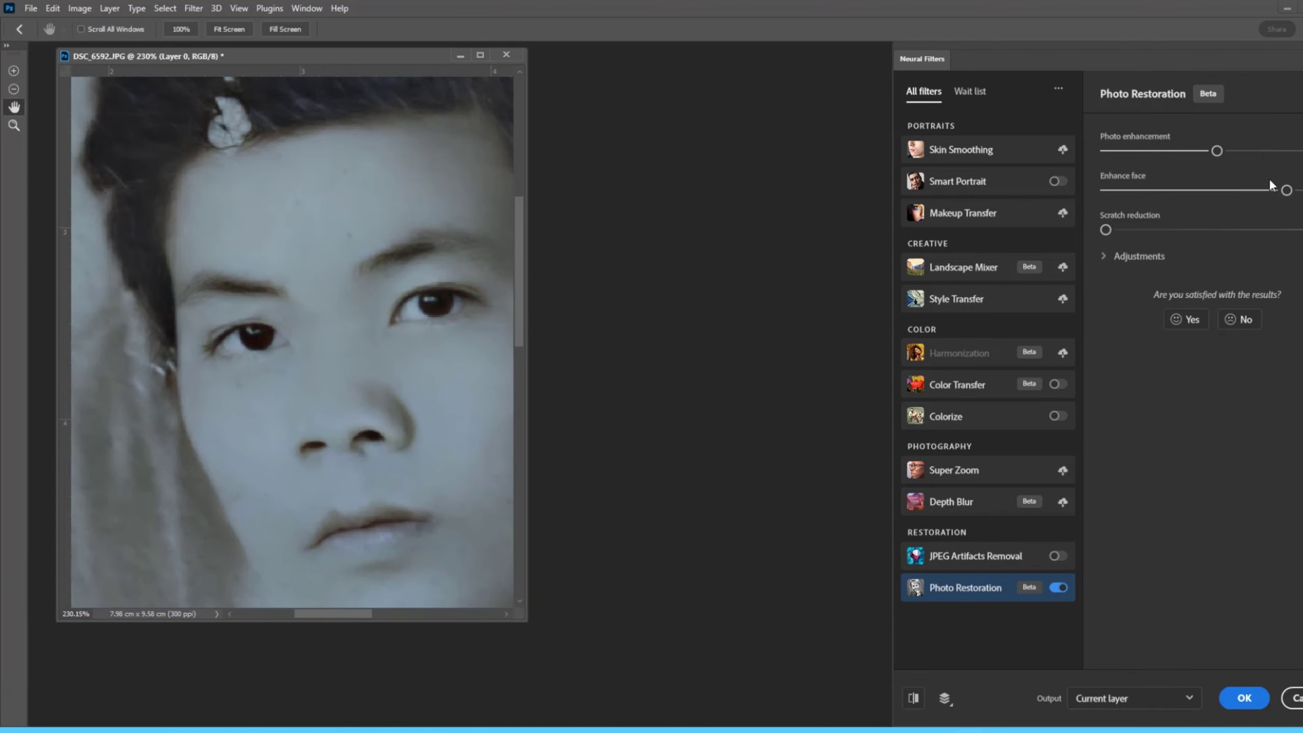
pyautogui.moveTo(1282, 189); pyautogui.dragTo(1106, 190)
pyautogui.moveTo(1209, 193); pyautogui.dragTo(1227, 190)
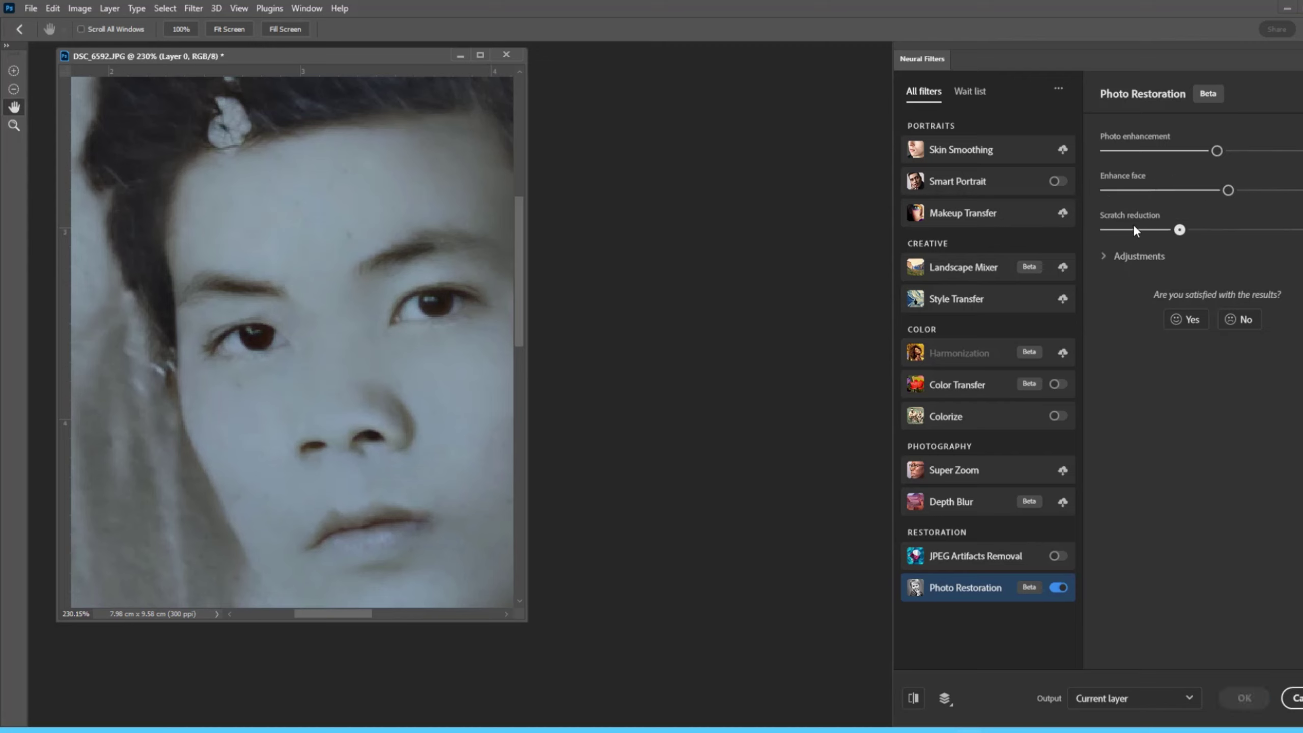
pyautogui.moveTo(1137, 228); pyautogui.dragTo(1197, 228)
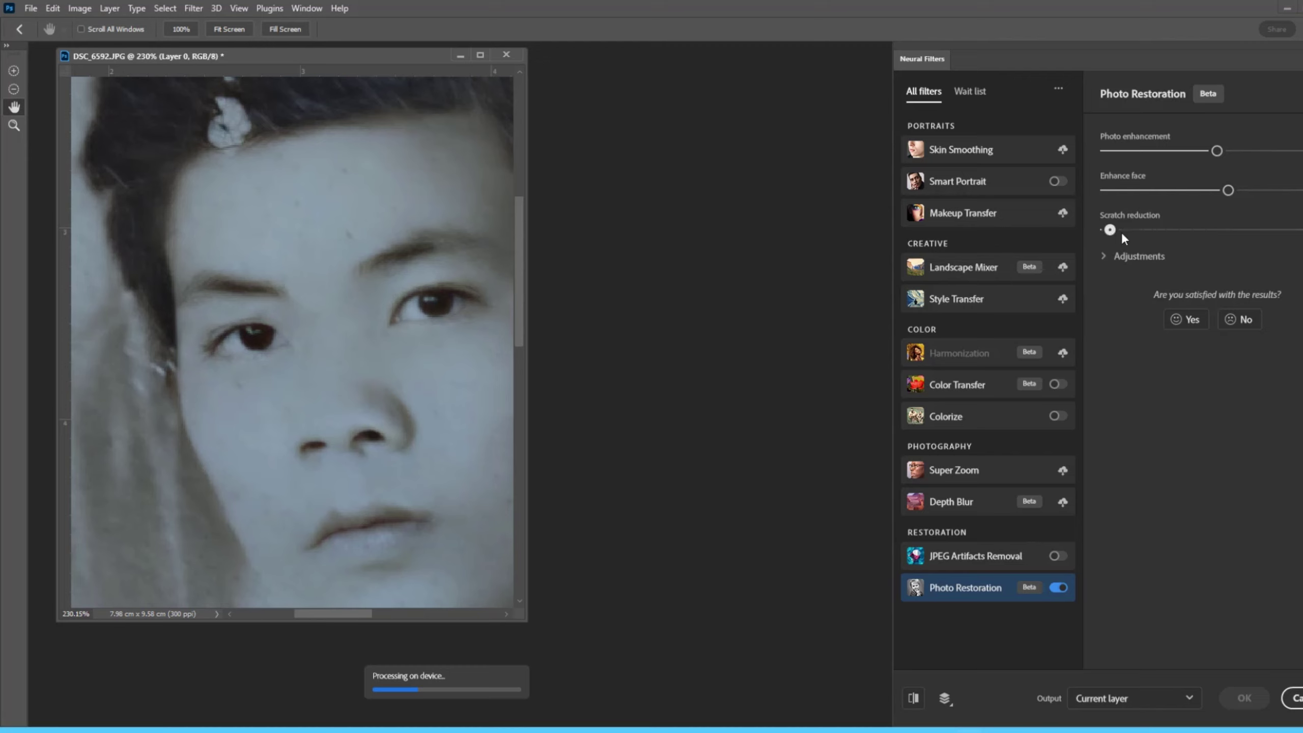
# Push Photo enhancement far right and settle Scratch reduction at a fairly low strength.
pyautogui.moveTo(1110, 230); pyautogui.dragTo(1217, 230)
pyautogui.moveTo(1228, 153); pyautogui.dragTo(1272, 151)
pyautogui.scroll(-3, 423, 358)
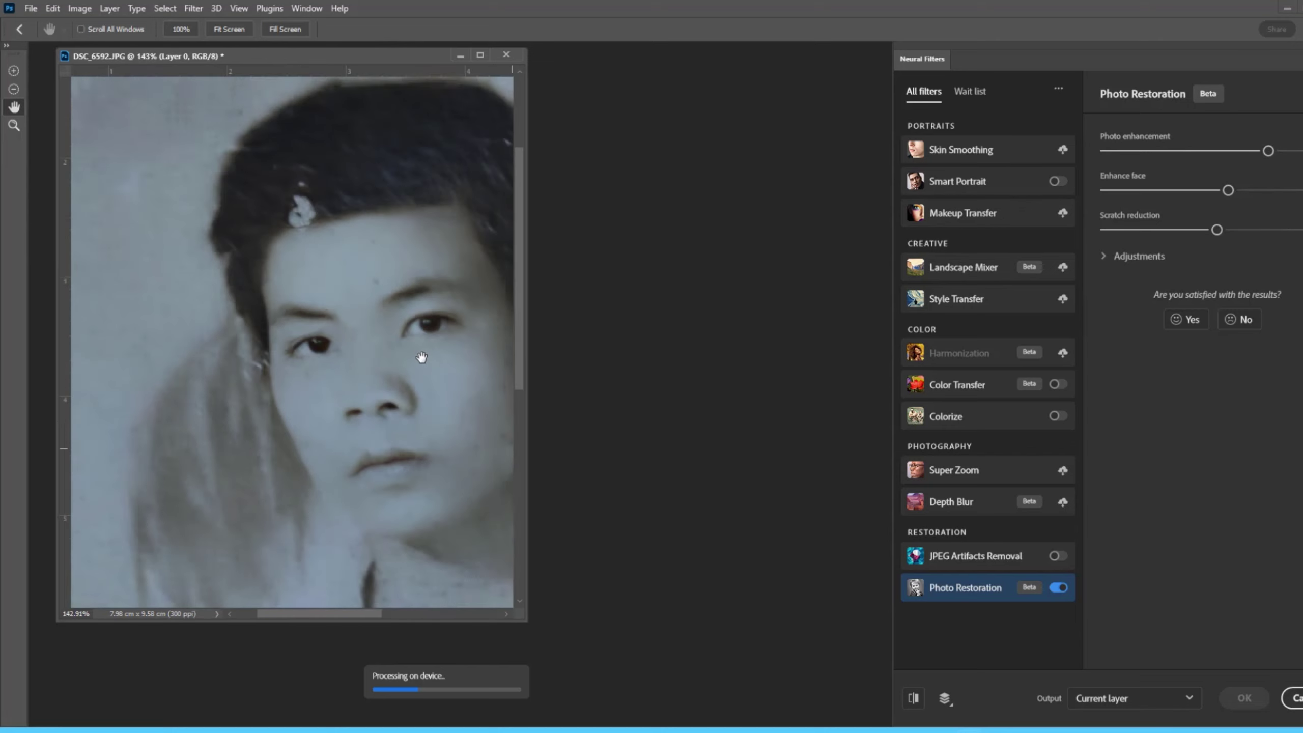
pyautogui.scroll(-3, 422, 357)
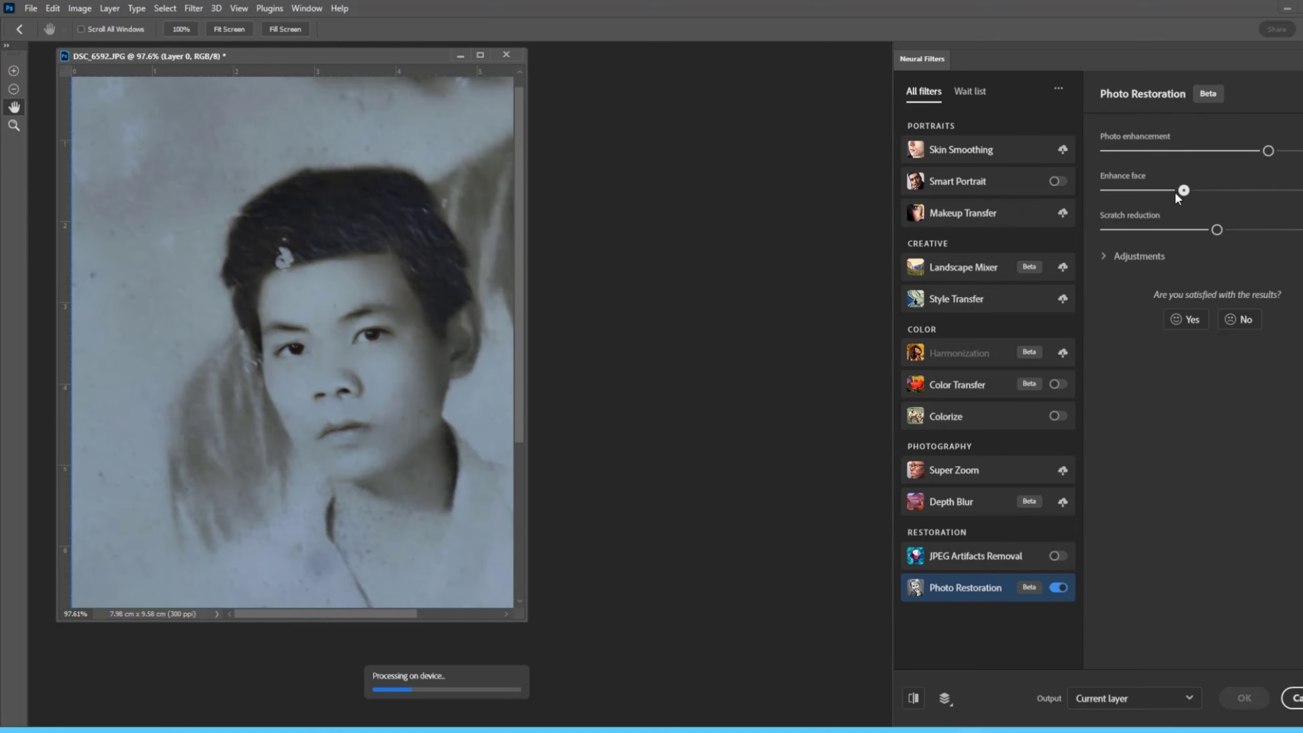
pyautogui.moveTo(1205, 230); pyautogui.dragTo(1141, 230)
pyautogui.scroll(1, 368, 420)
pyautogui.scroll(2, 368, 420)
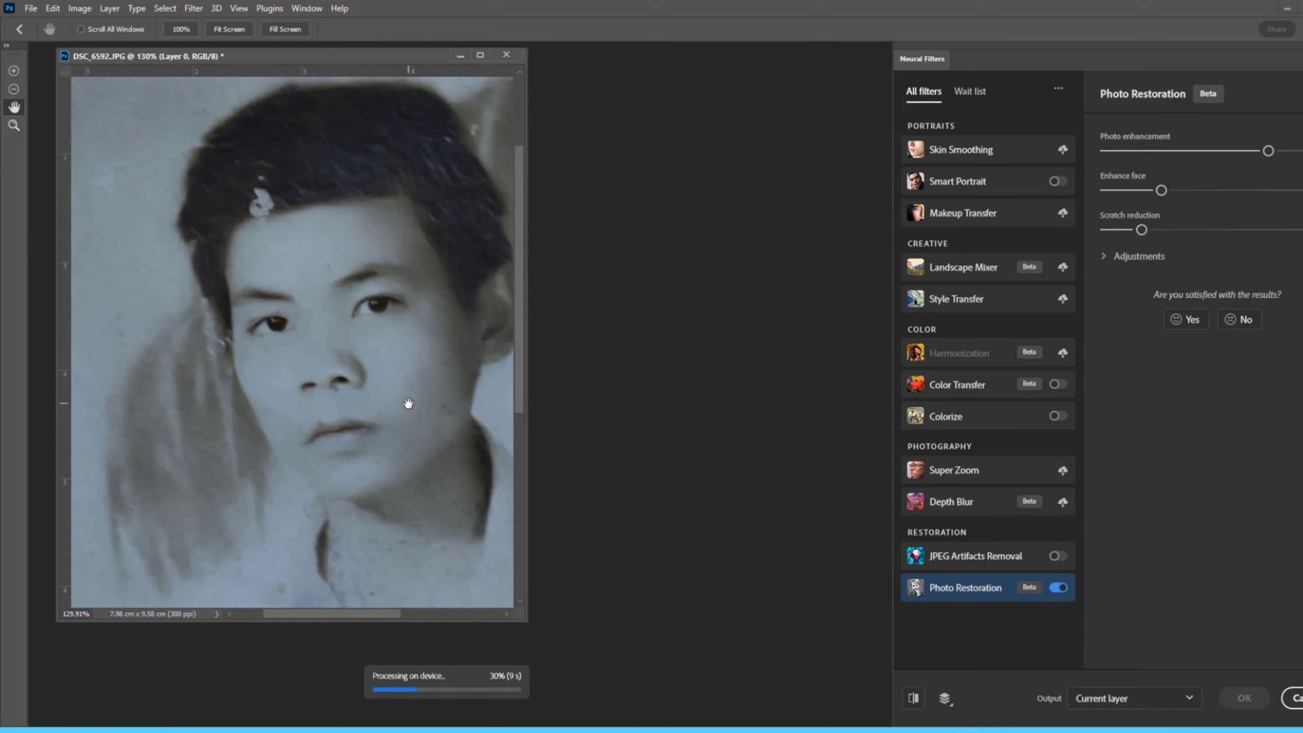
pyautogui.scroll(-3, 411, 414)
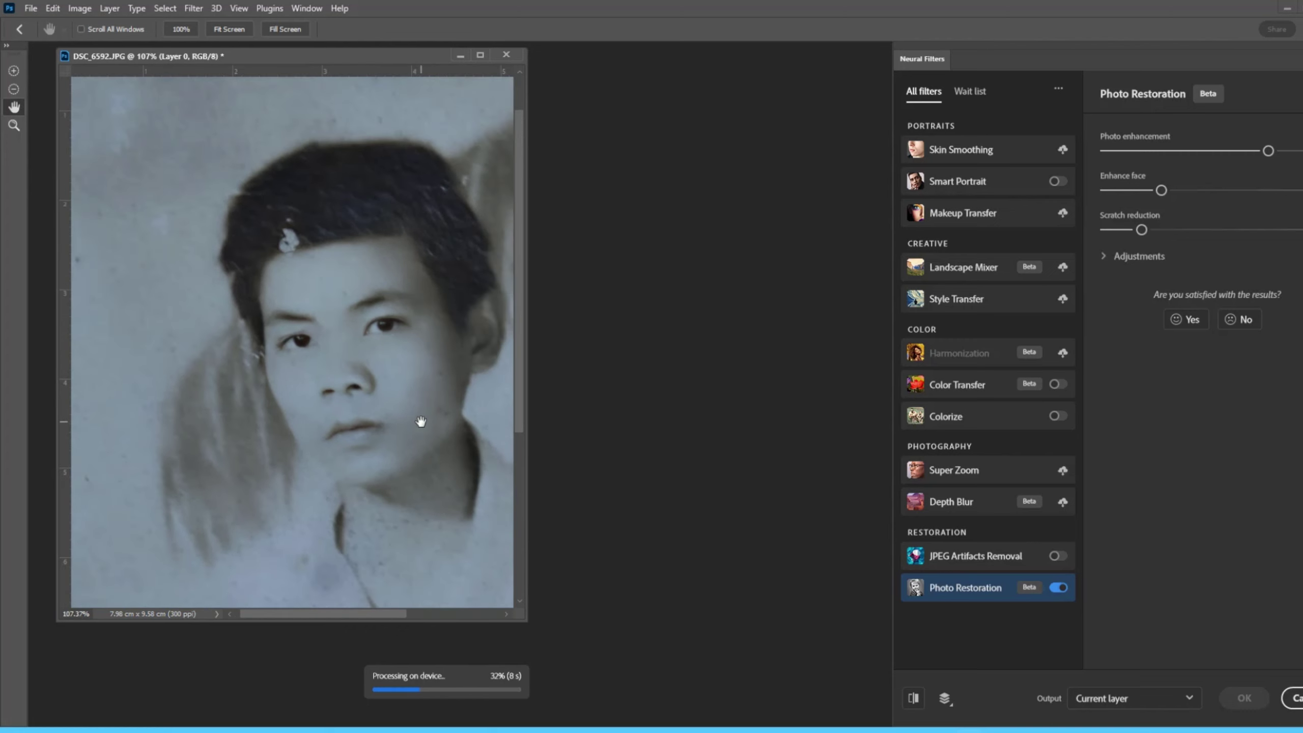
pyautogui.scroll(-3, 416, 416)
pyautogui.scroll(-1, 418, 418)
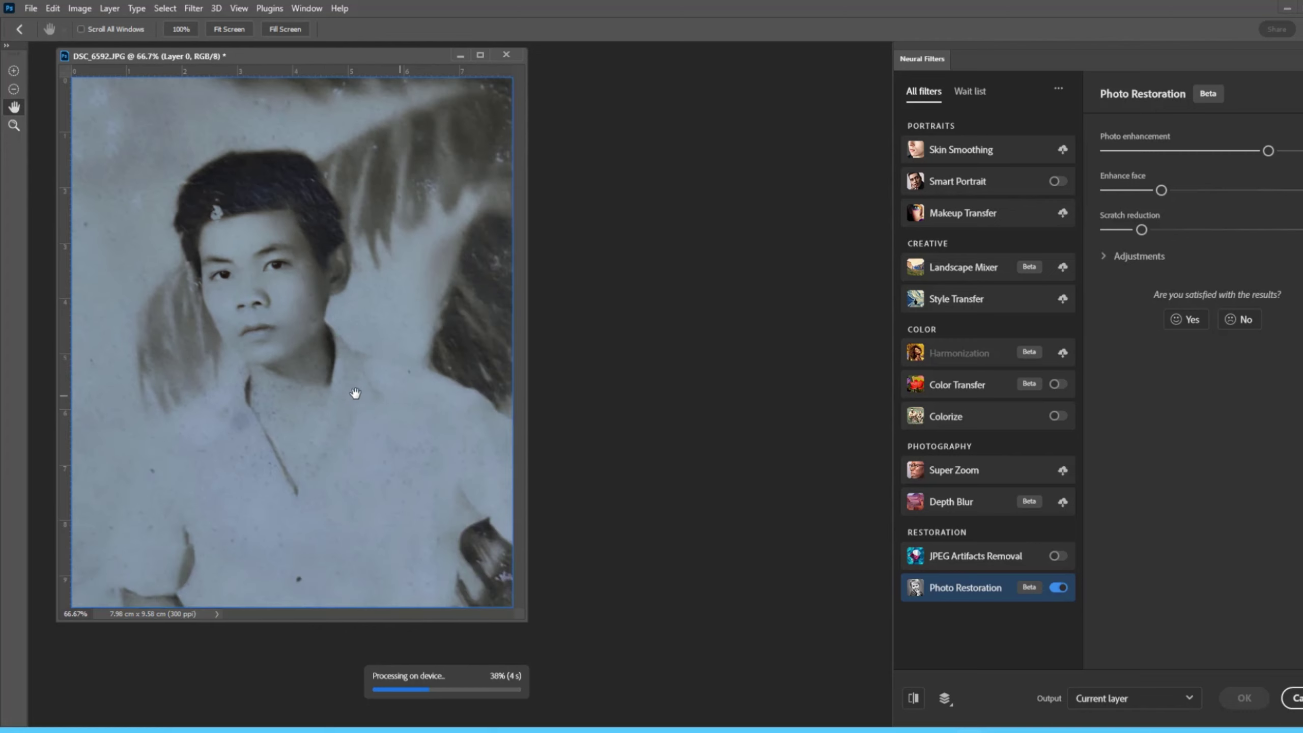
pyautogui.scroll(2, 321, 281)
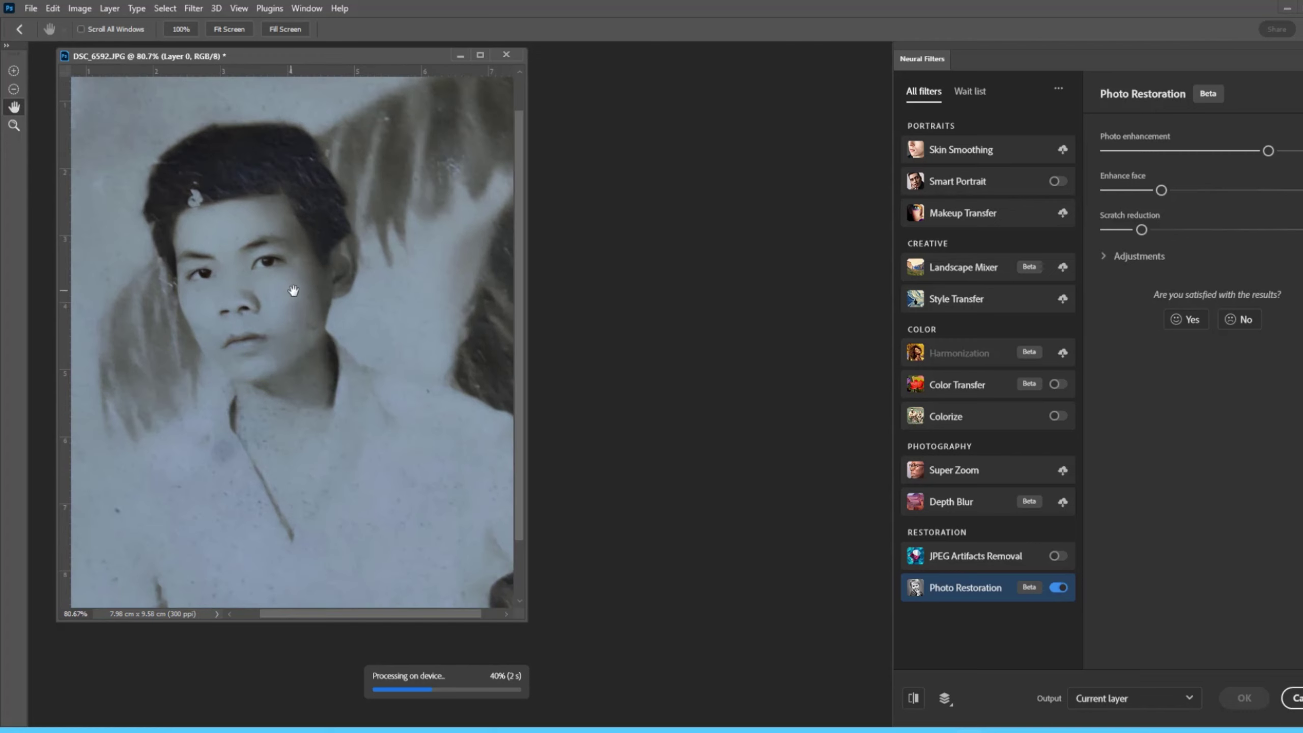
pyautogui.scroll(1, 293, 291)
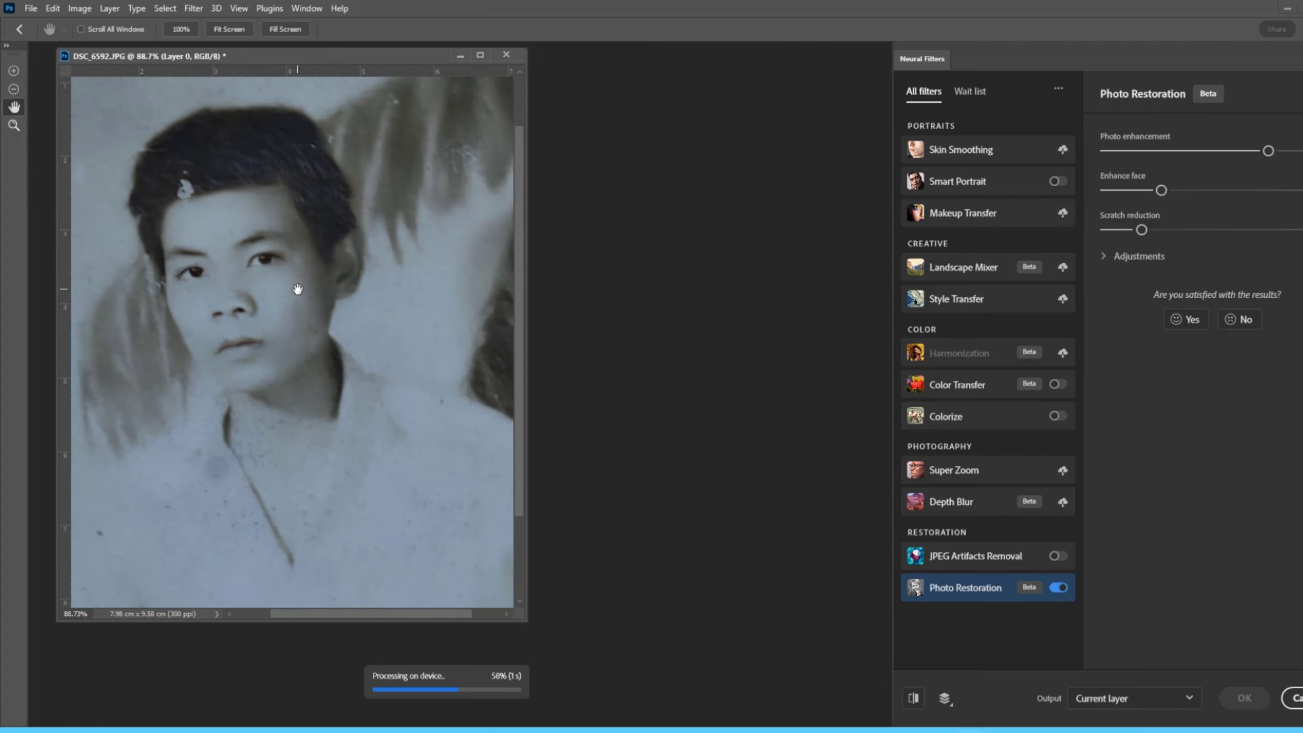
pyautogui.scroll(-3, 297, 289)
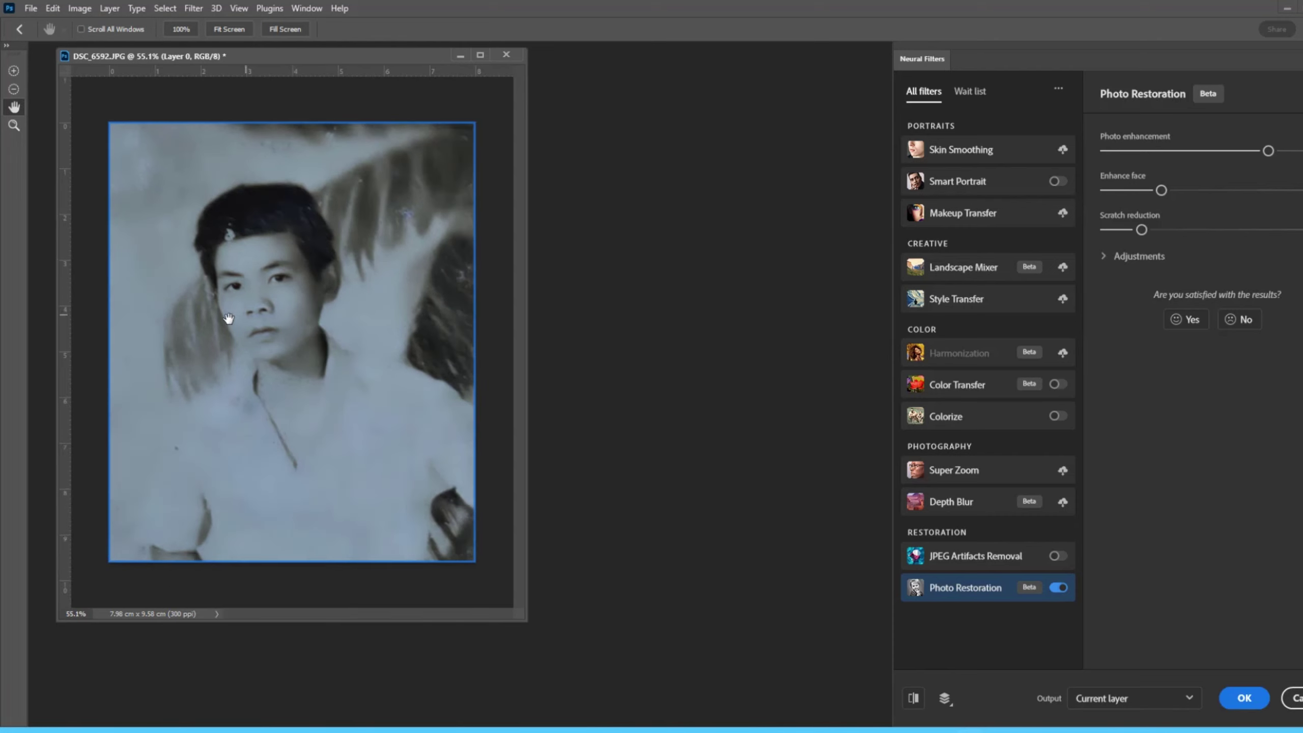
pyautogui.scroll(2, 229, 319)
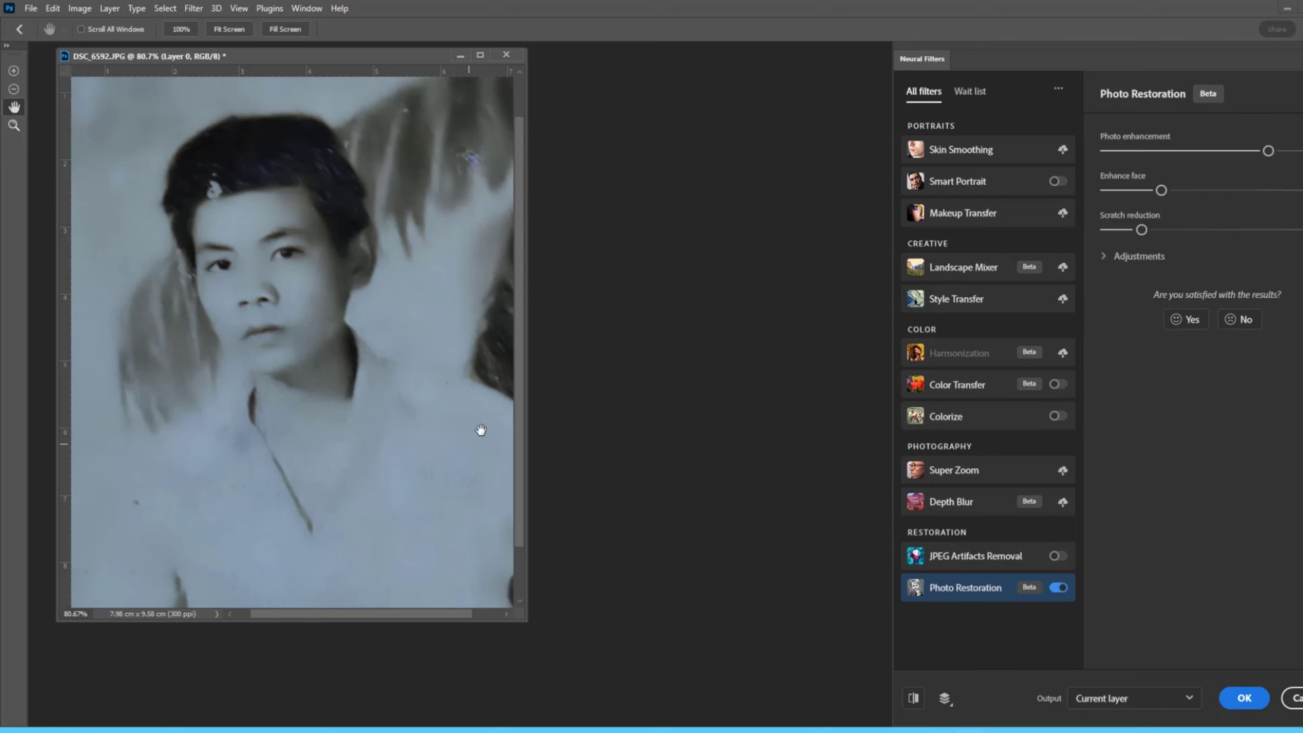
pyautogui.scroll(-2, 362, 318)
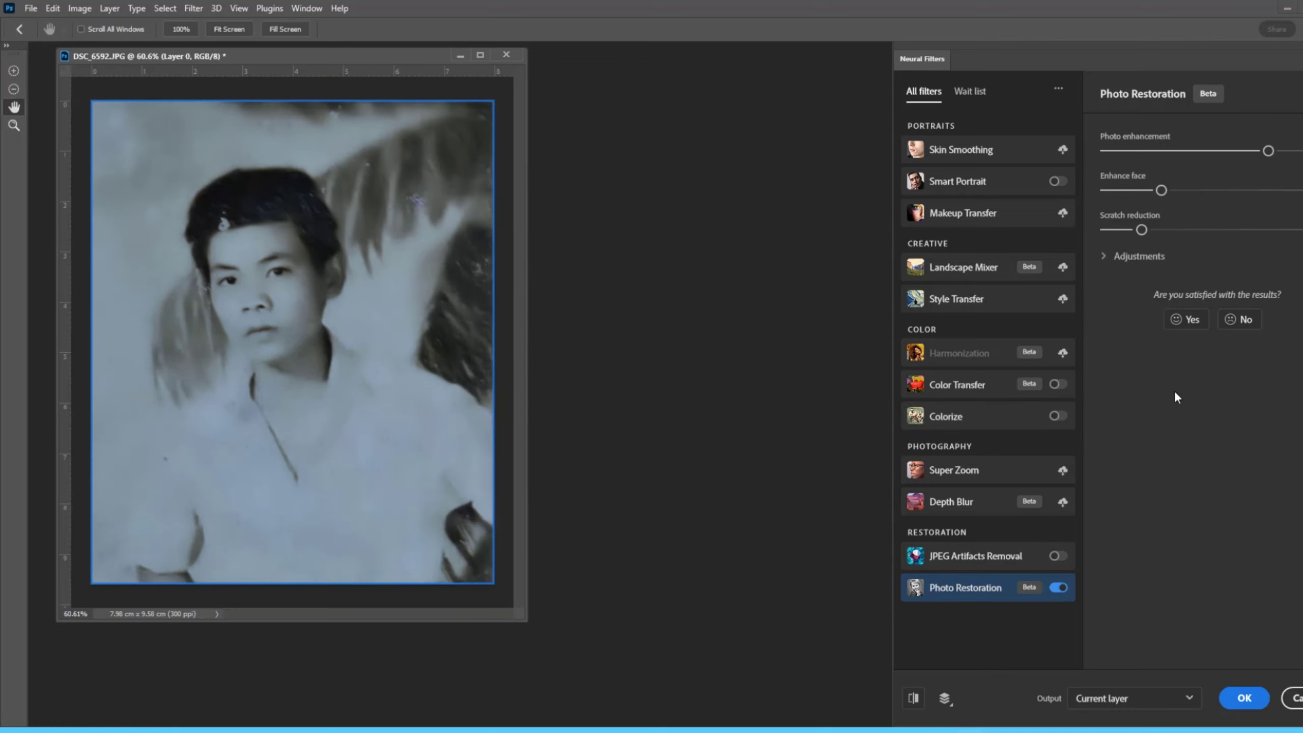
# Turn on the Colorize neural filter and review its colour sliders.
pyautogui.click(1056, 417)
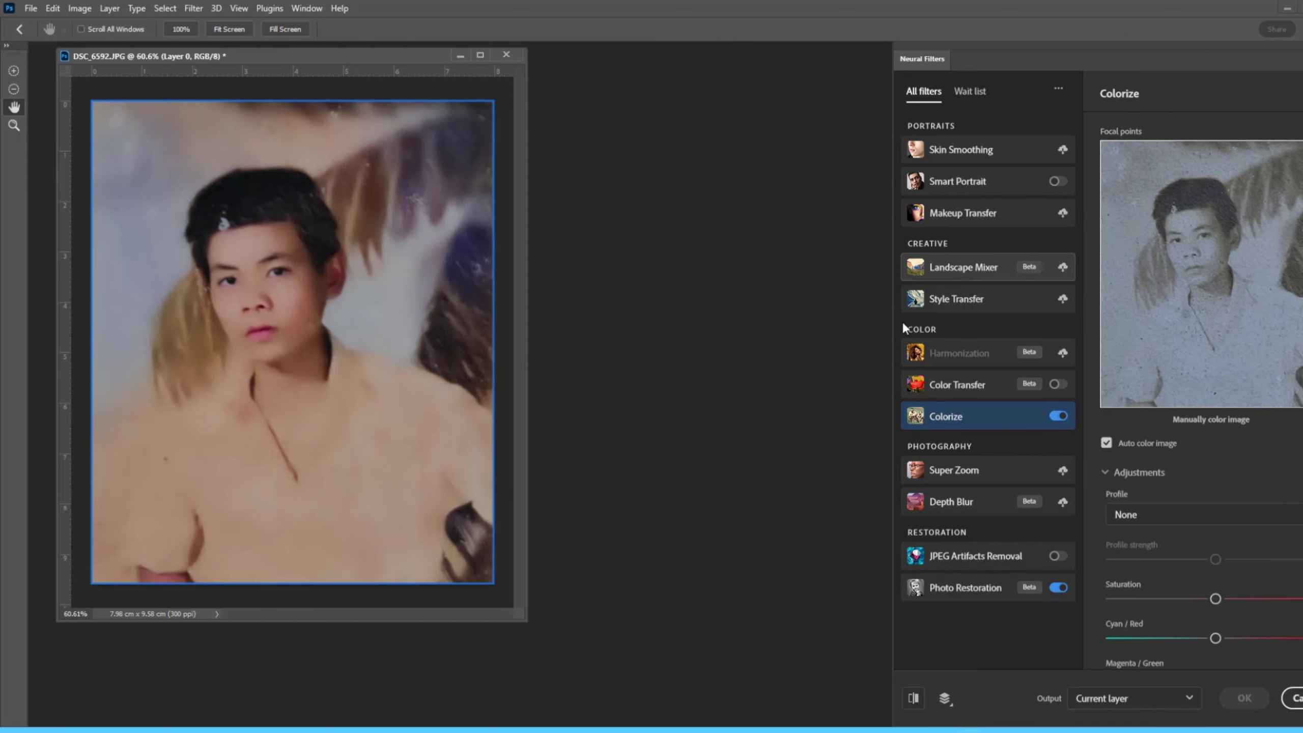
pyautogui.scroll(5, 279, 317)
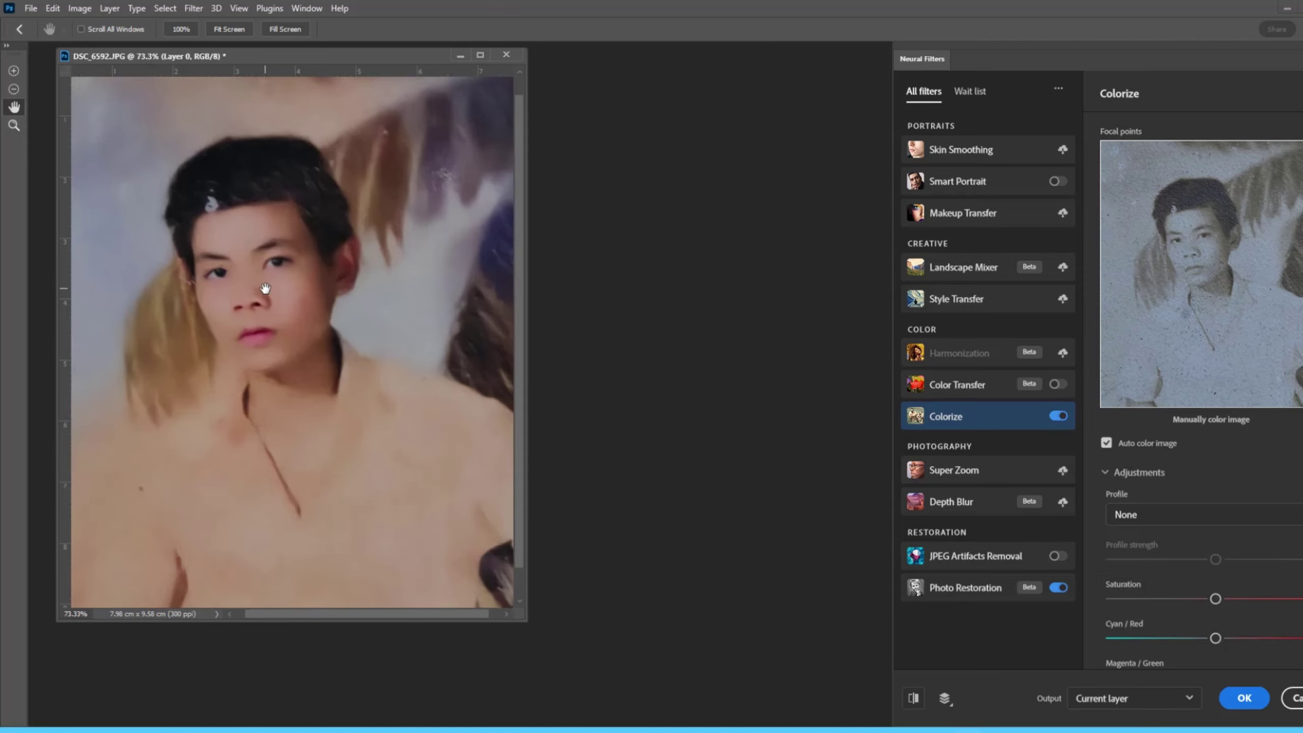
pyautogui.scroll(-4, 334, 390)
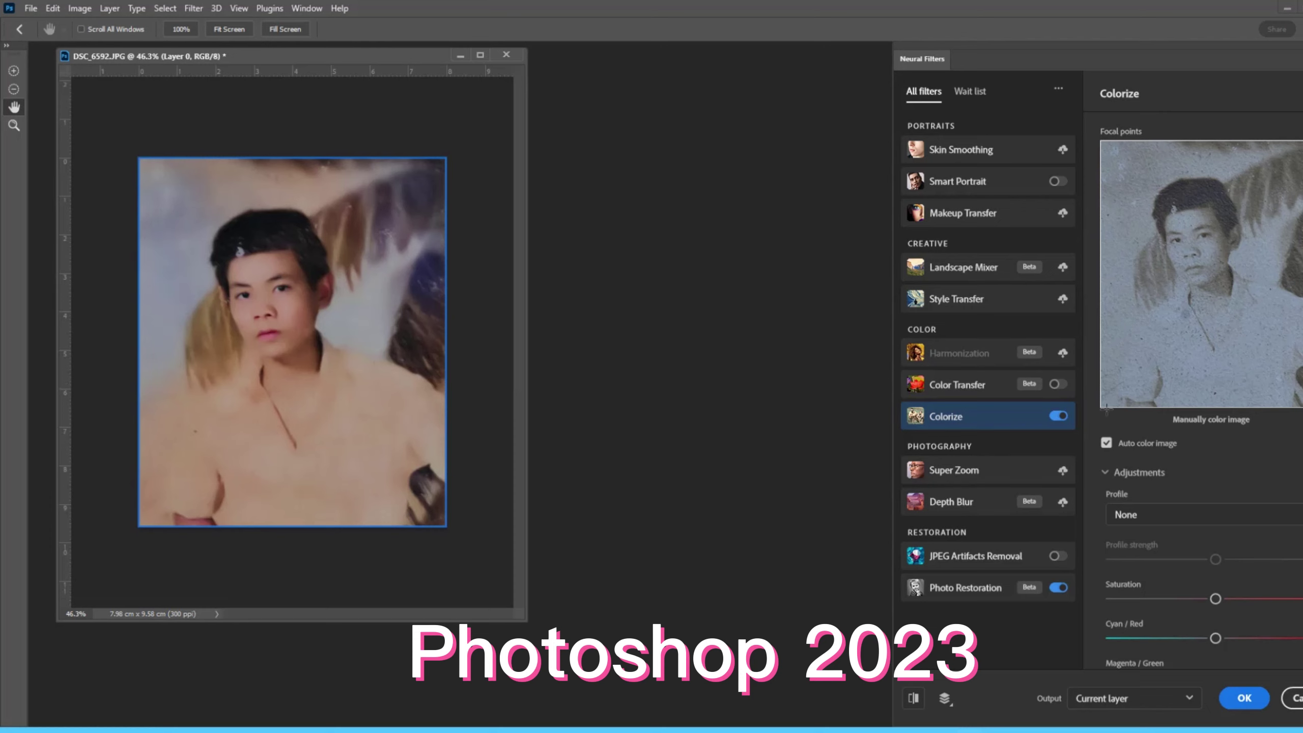
pyautogui.scroll(-5, 1158, 487)
pyautogui.scroll(-2, 1213, 554)
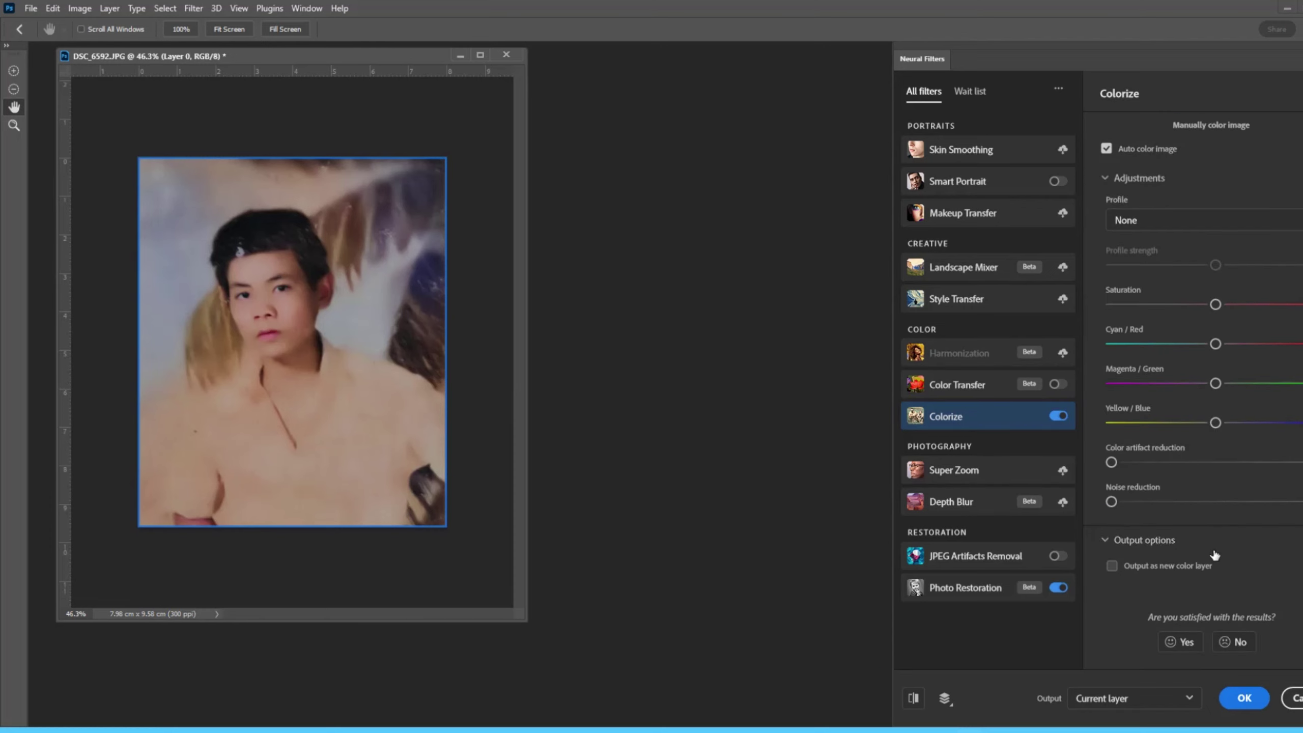
pyautogui.scroll(5, 1179, 488)
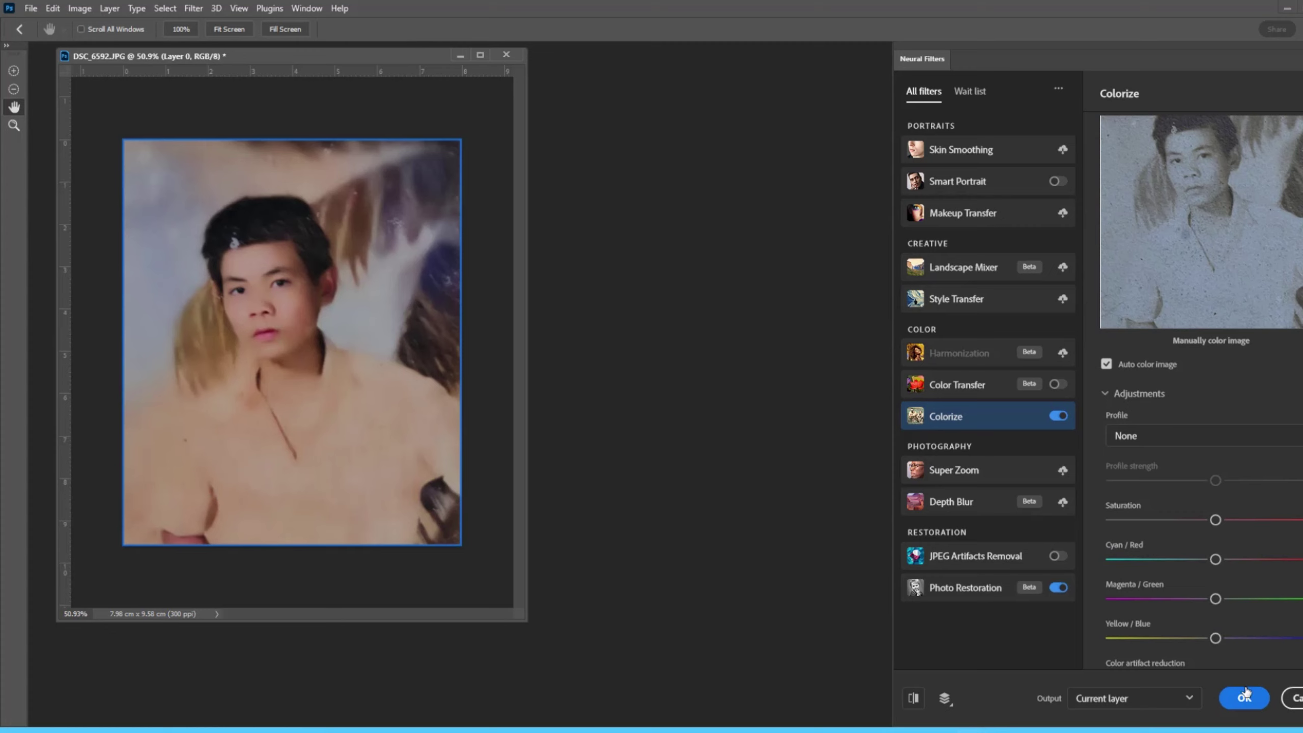
pyautogui.scroll(-5, 1215, 566)
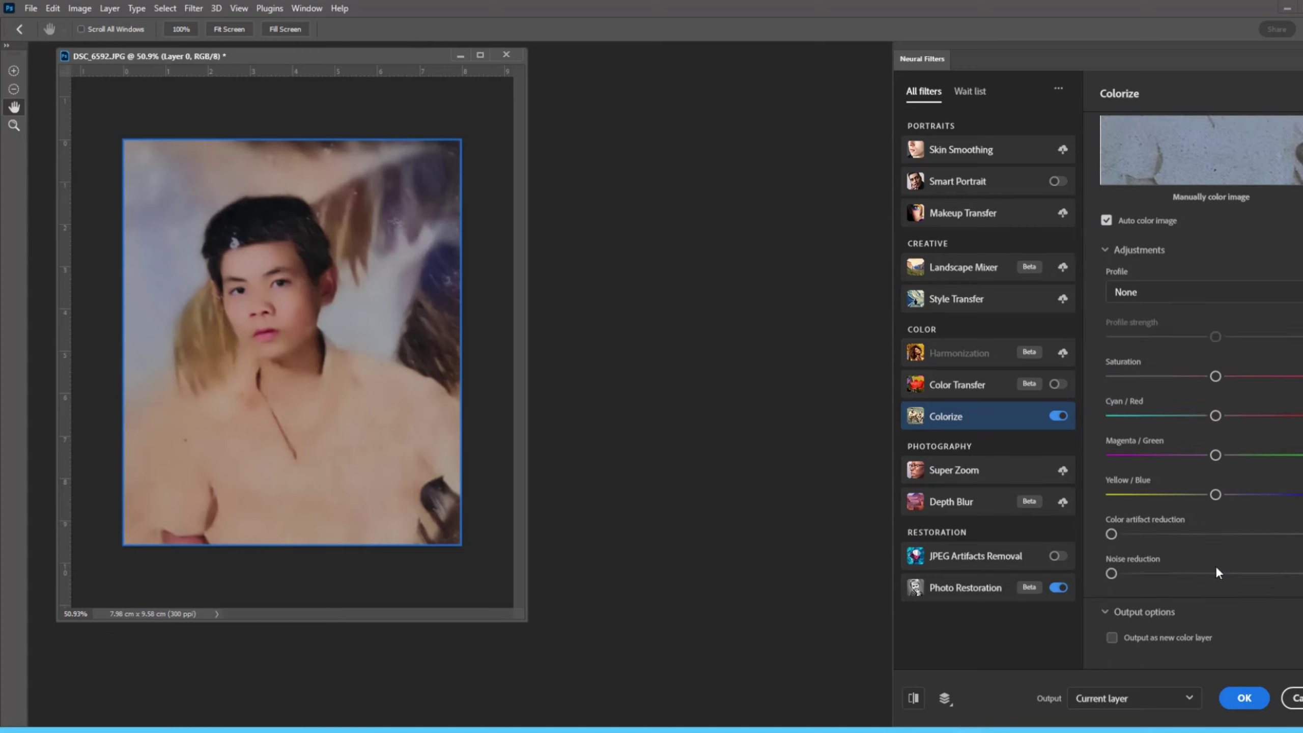
# Return to Photo Restoration and apply the Neural Filters with OK.
pyautogui.click(962, 590)
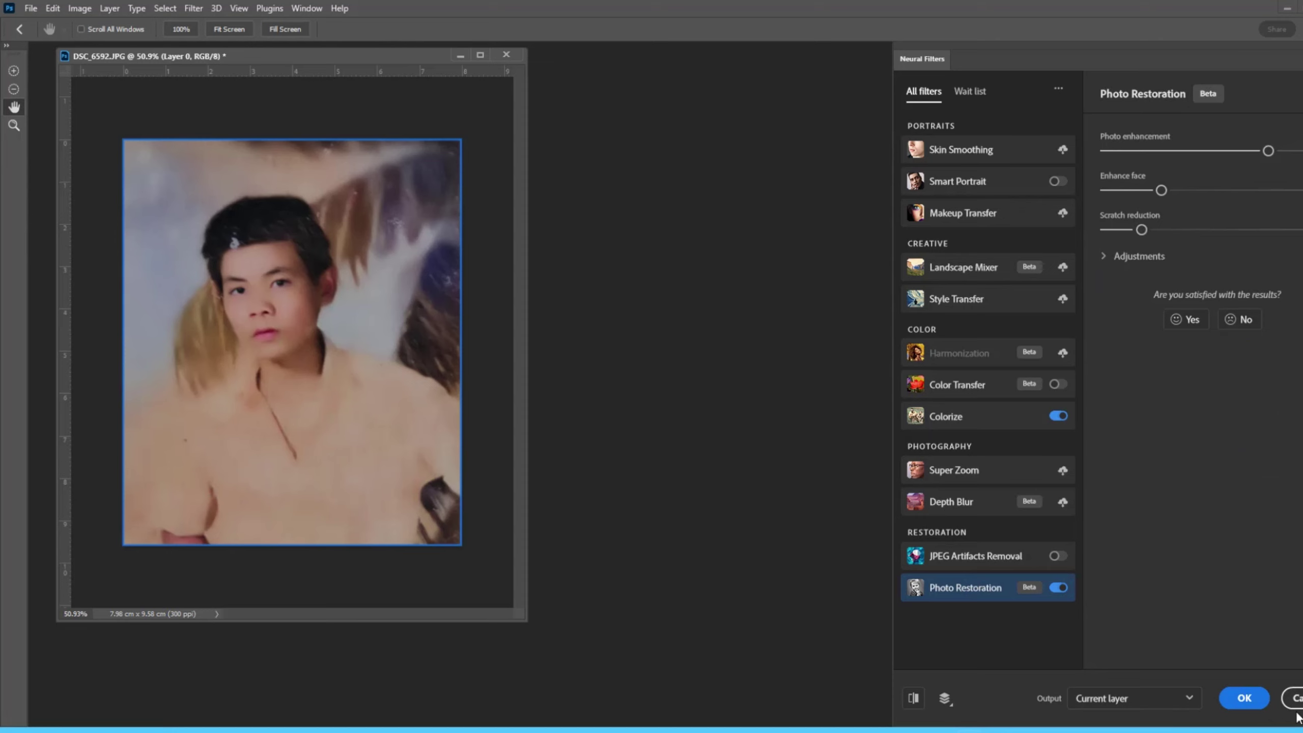
pyautogui.click(1244, 698)
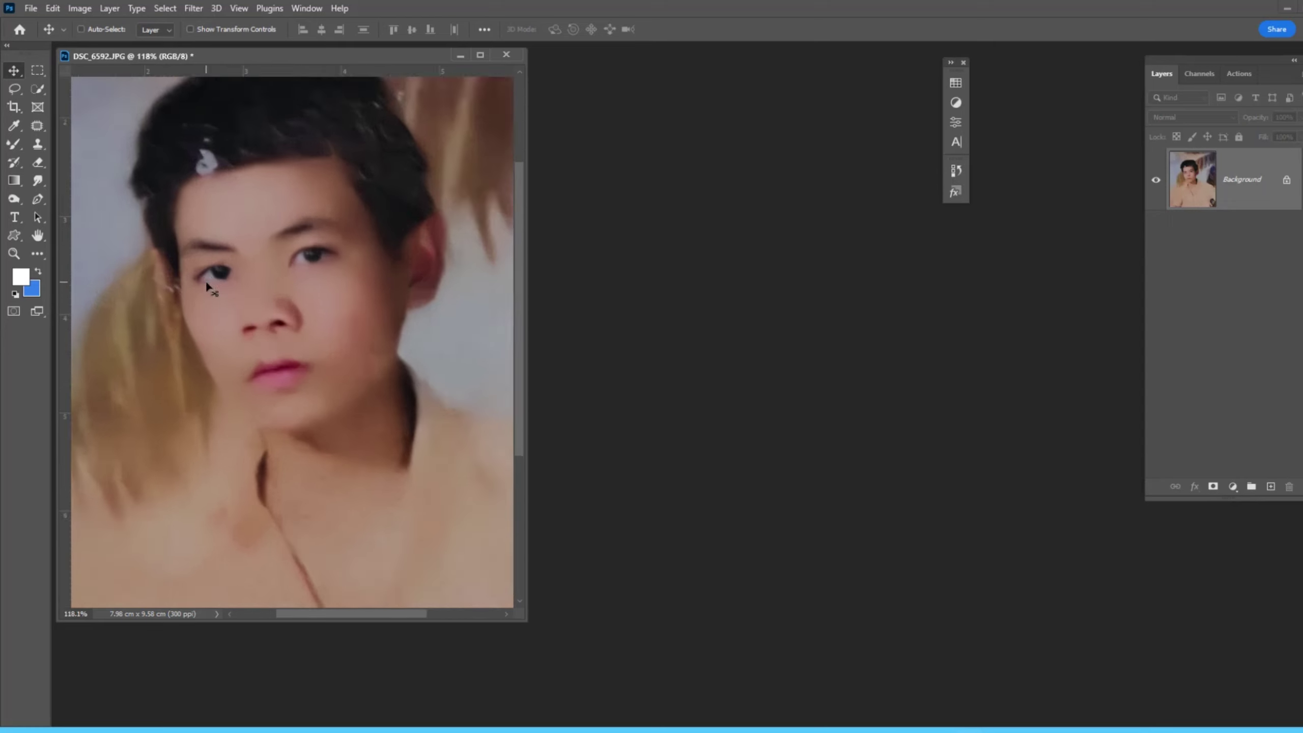
pyautogui.scroll(3, 234, 293)
pyautogui.scroll(-2, 236, 288)
pyautogui.scroll(-3, 236, 287)
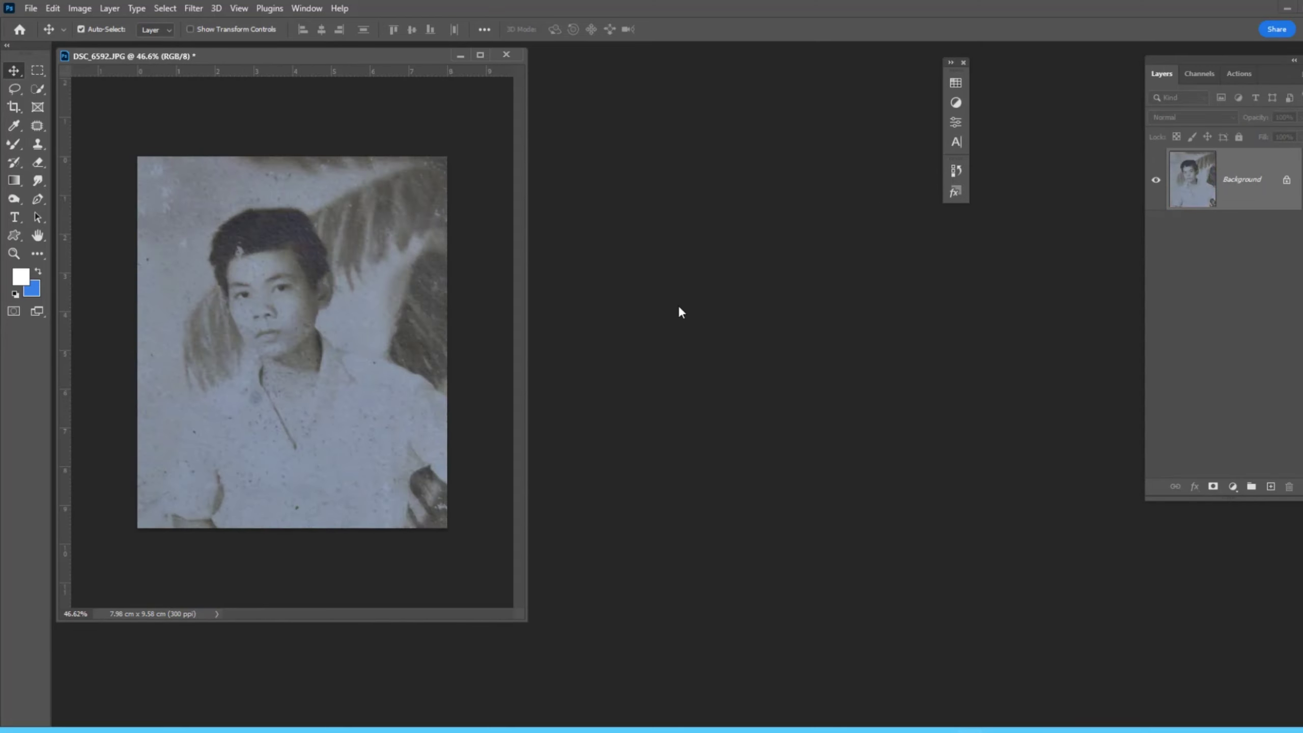
# Duplicate the Background layer and reopen Neural Filters on the copy.
pyautogui.moveTo(1265, 177); pyautogui.dragTo(1269, 486)
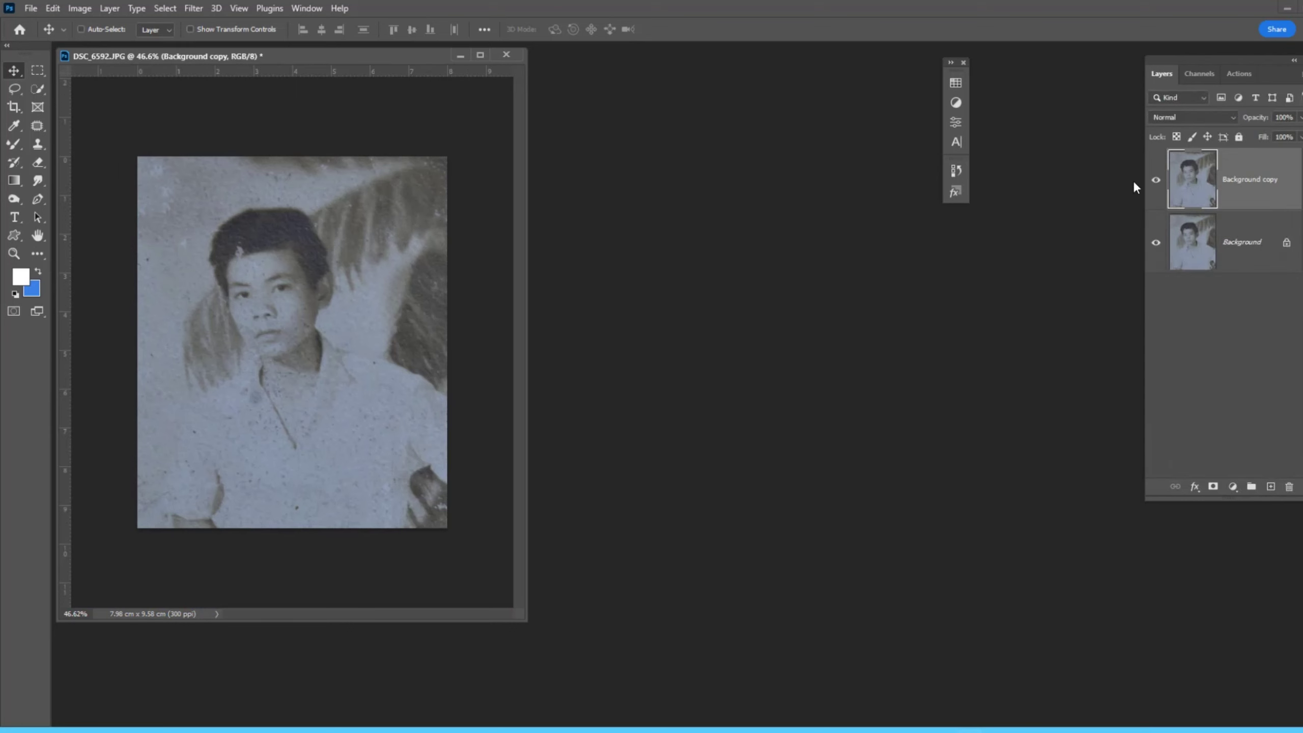
pyautogui.click(193, 8)
pyautogui.scroll(3, 439, 382)
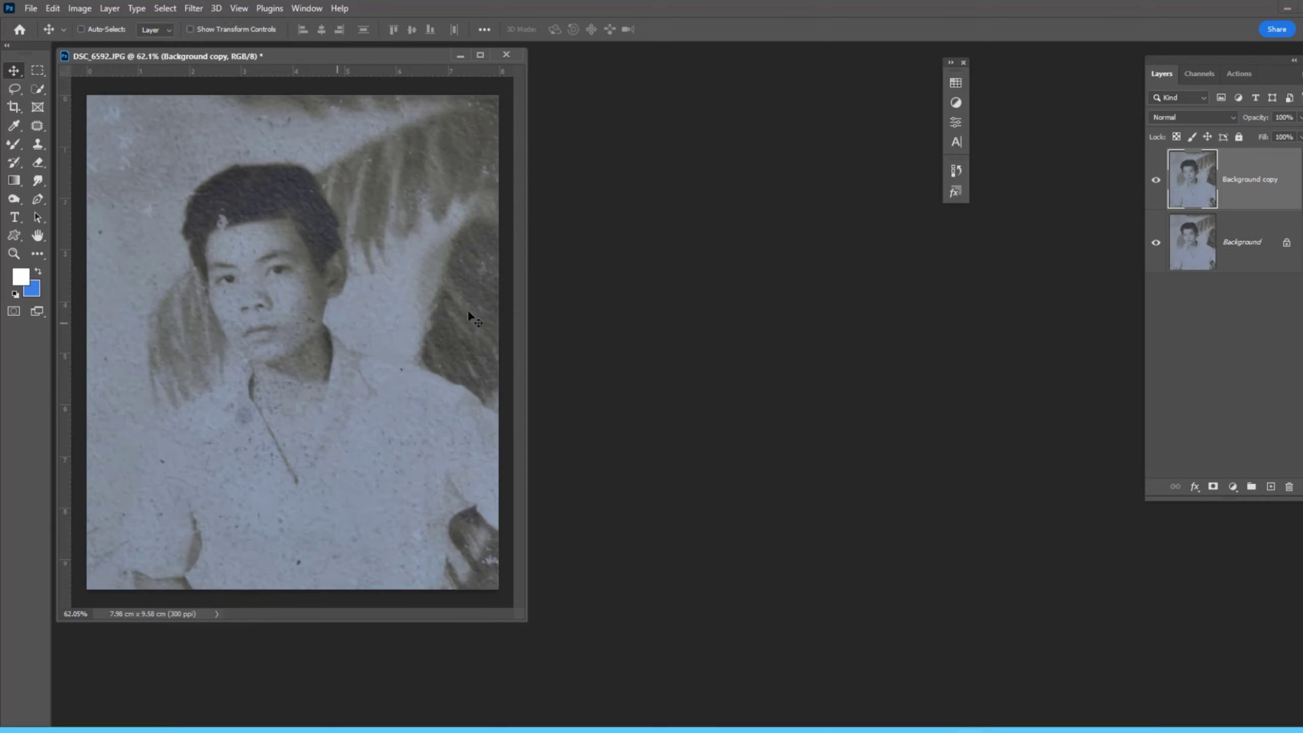
pyautogui.click(197, 8)
pyautogui.click(205, 63)
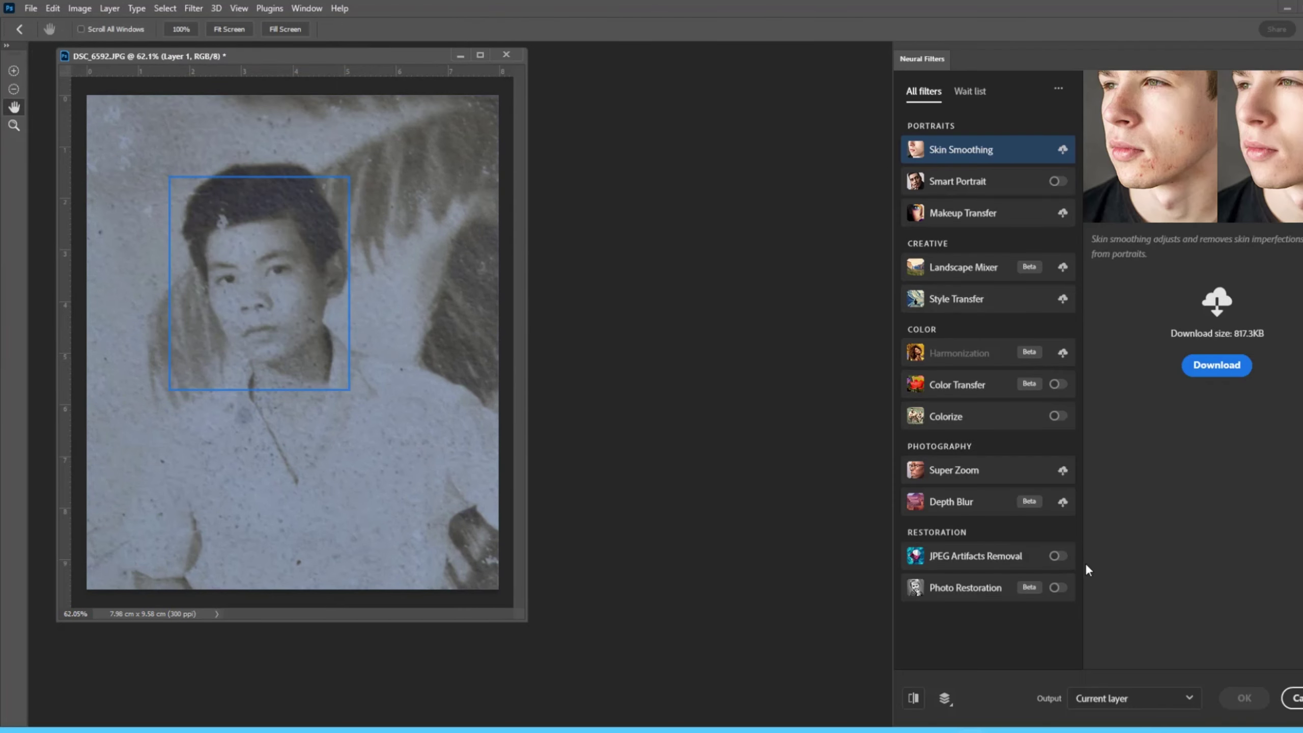
# Enable Colorize with output set to New layer and apply it to the black-and-white portrait.
pyautogui.click(1056, 588)
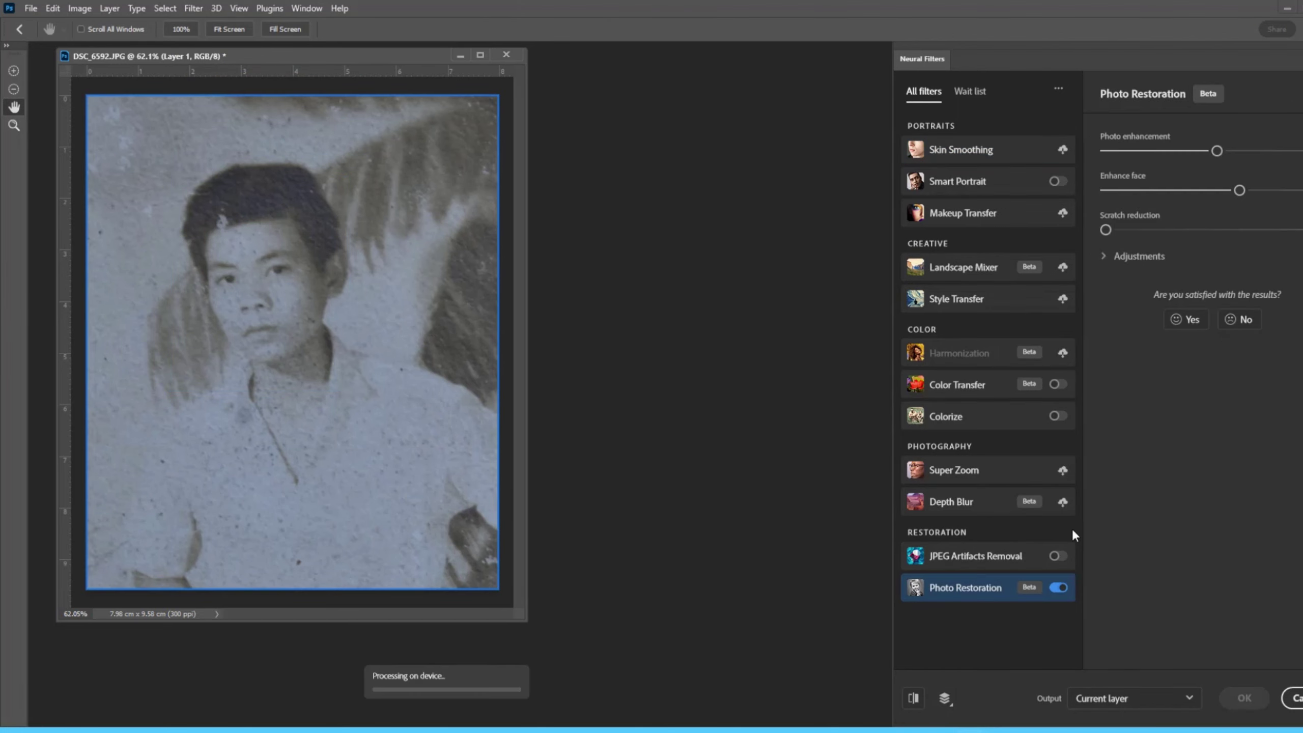
pyautogui.click(1128, 698)
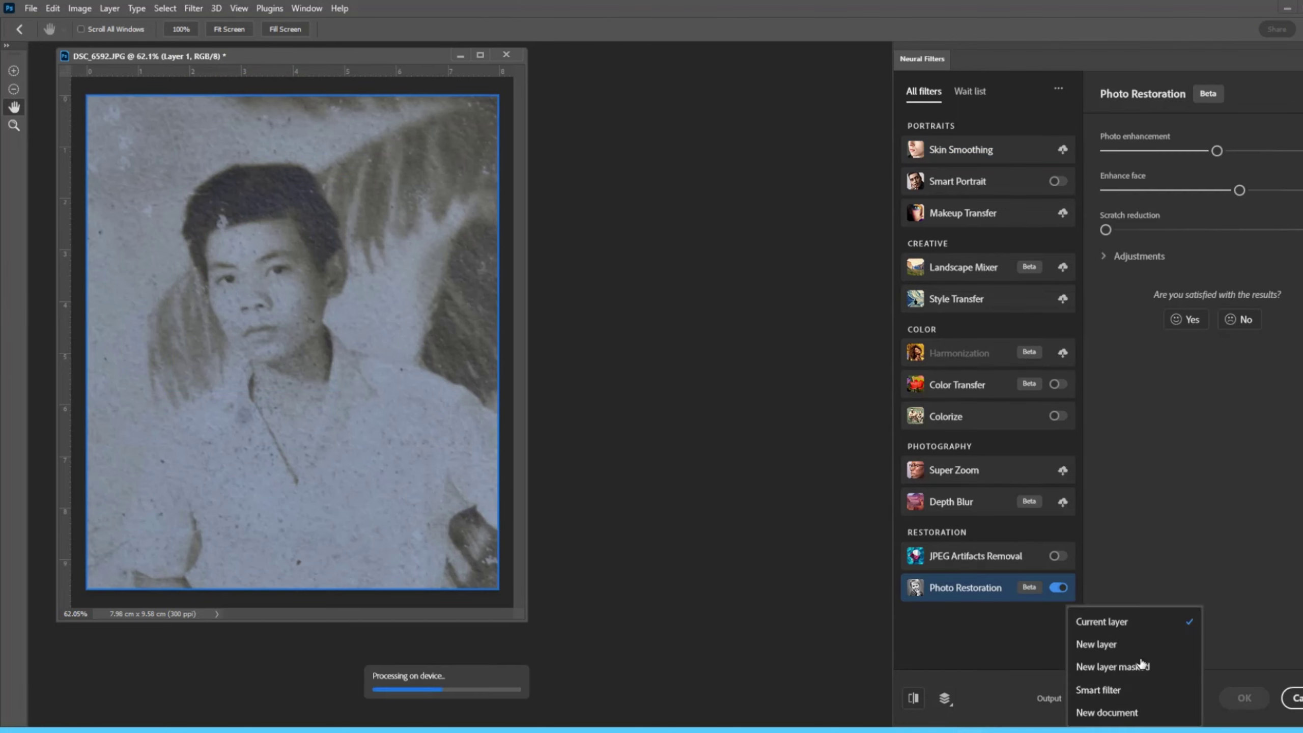
pyautogui.click(1103, 645)
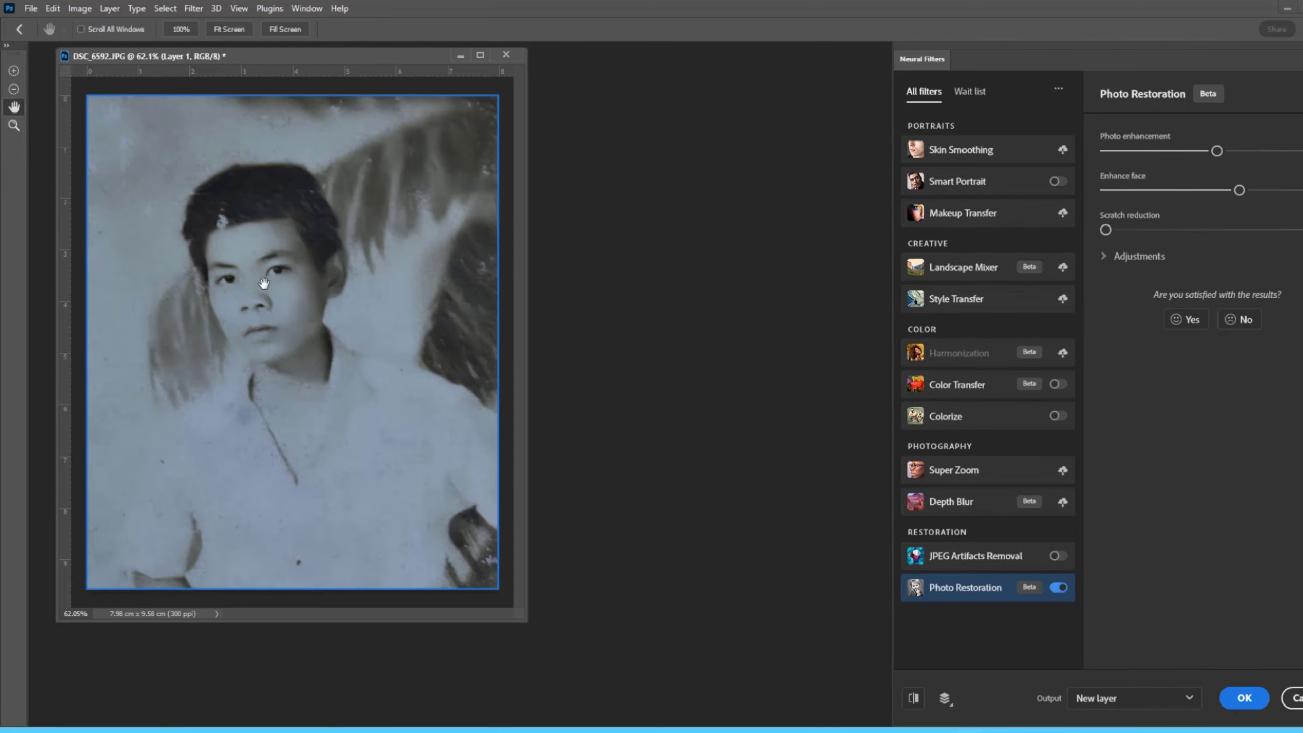
pyautogui.click(1055, 417)
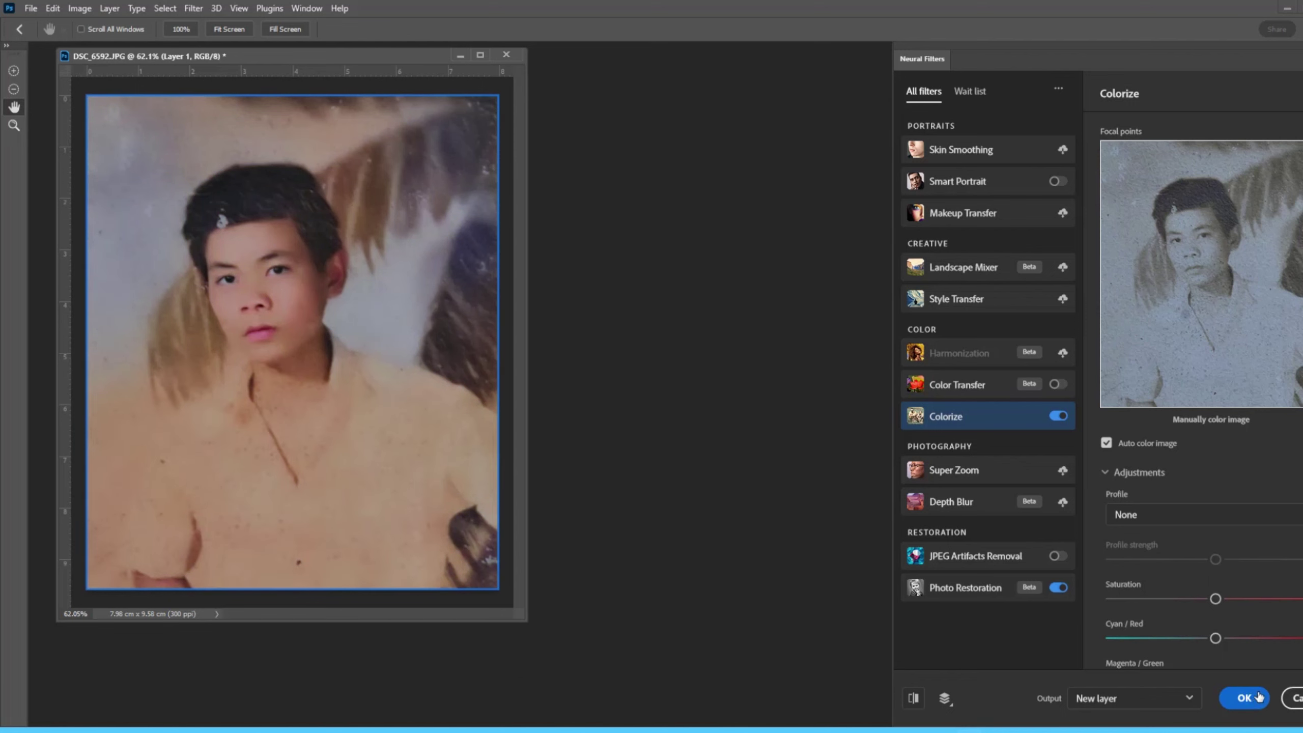
pyautogui.click(1244, 697)
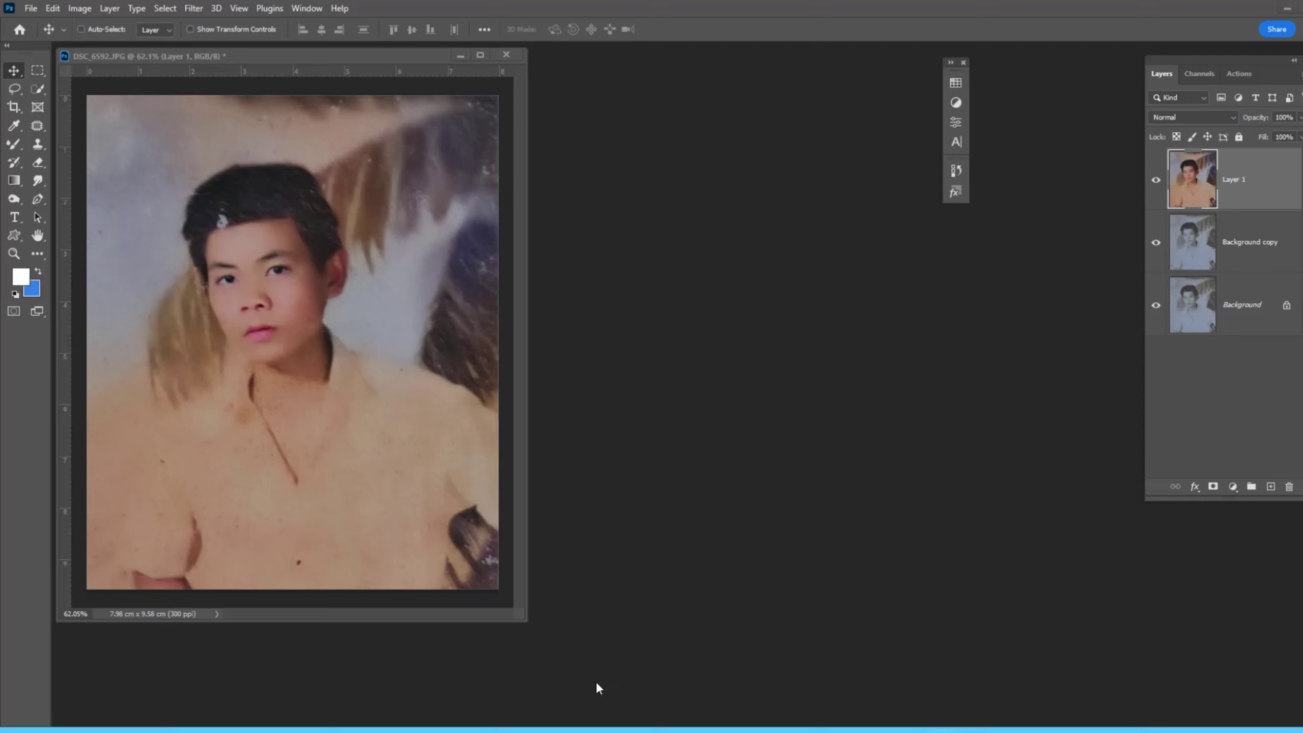
# Toggle Layer 1's visibility to compare the colorized result, then move on to gap.jpg.
pyautogui.scroll(5, 180, 271)
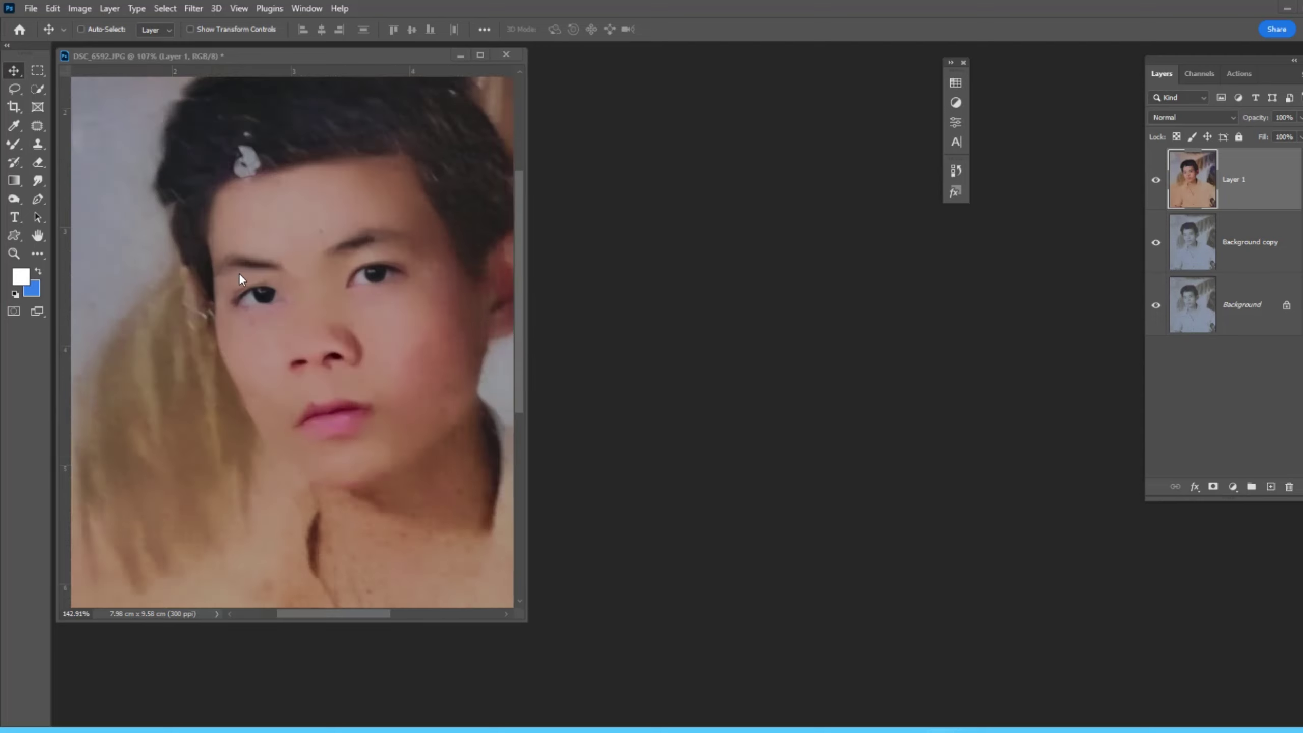
pyautogui.click(1156, 179)
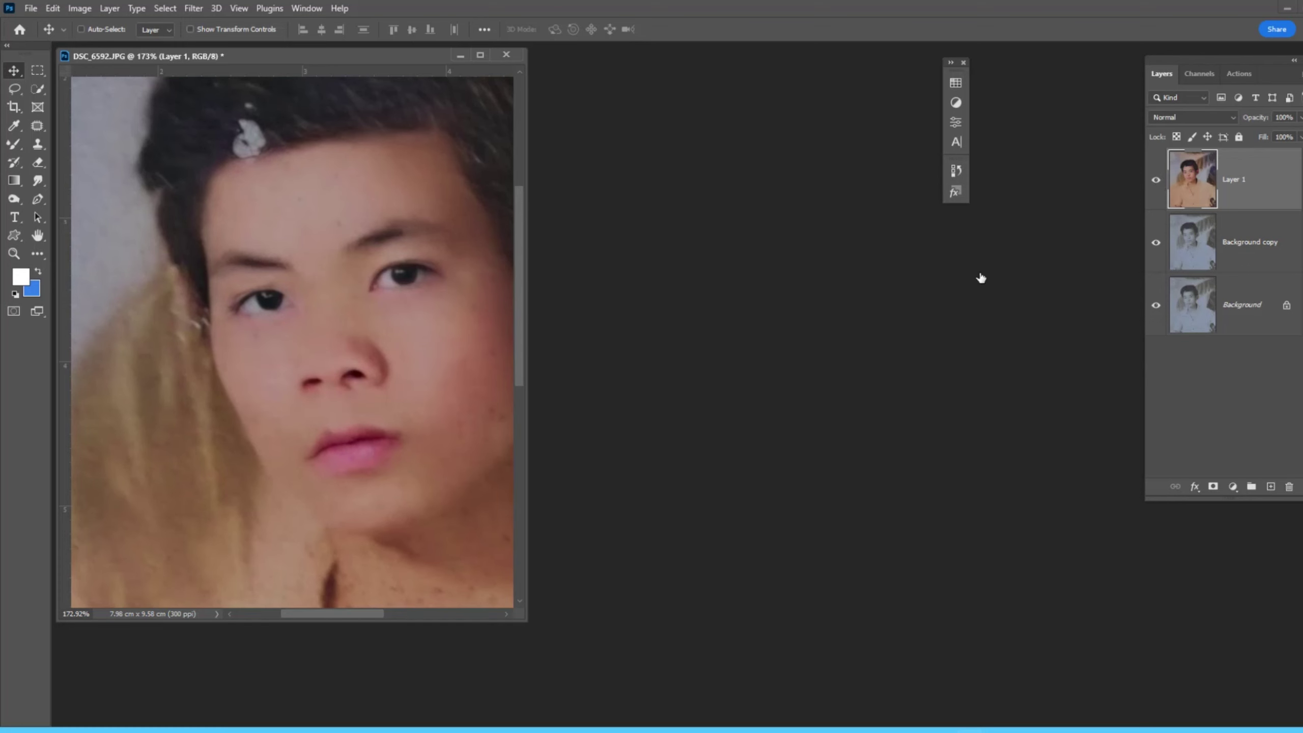
pyautogui.scroll(-3, 374, 514)
pyautogui.scroll(-2, 375, 515)
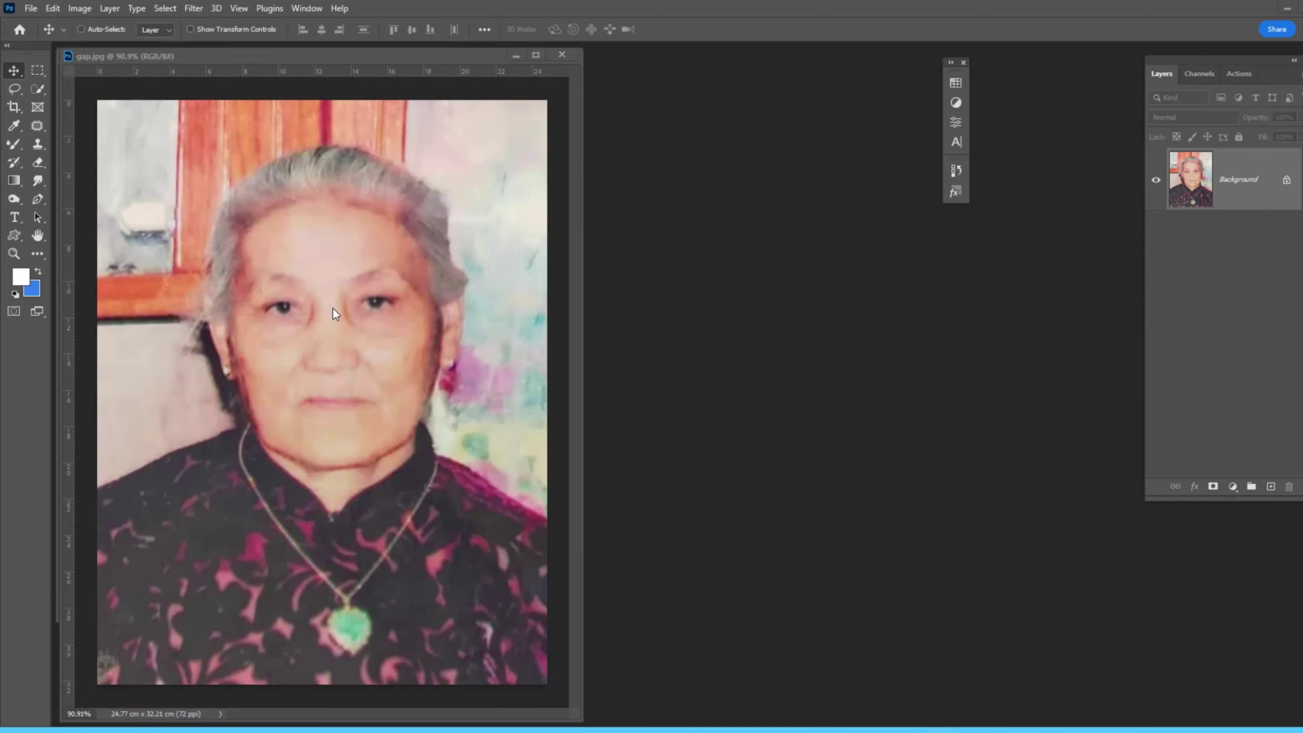
# Open Neural Filters on gap.jpg and switch on Photo Restoration.
pyautogui.scroll(-2, 367, 243)
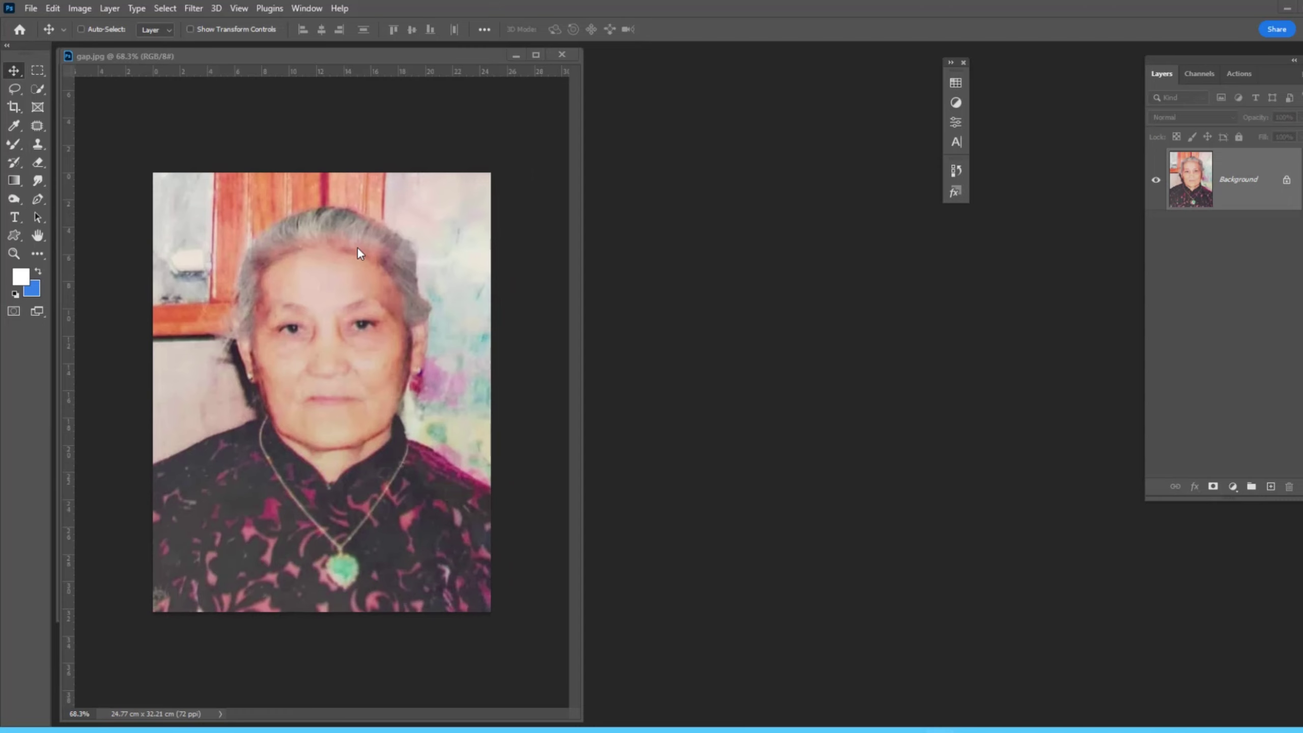
pyautogui.scroll(3, 362, 277)
pyautogui.scroll(2, 362, 278)
pyautogui.scroll(-4, 363, 277)
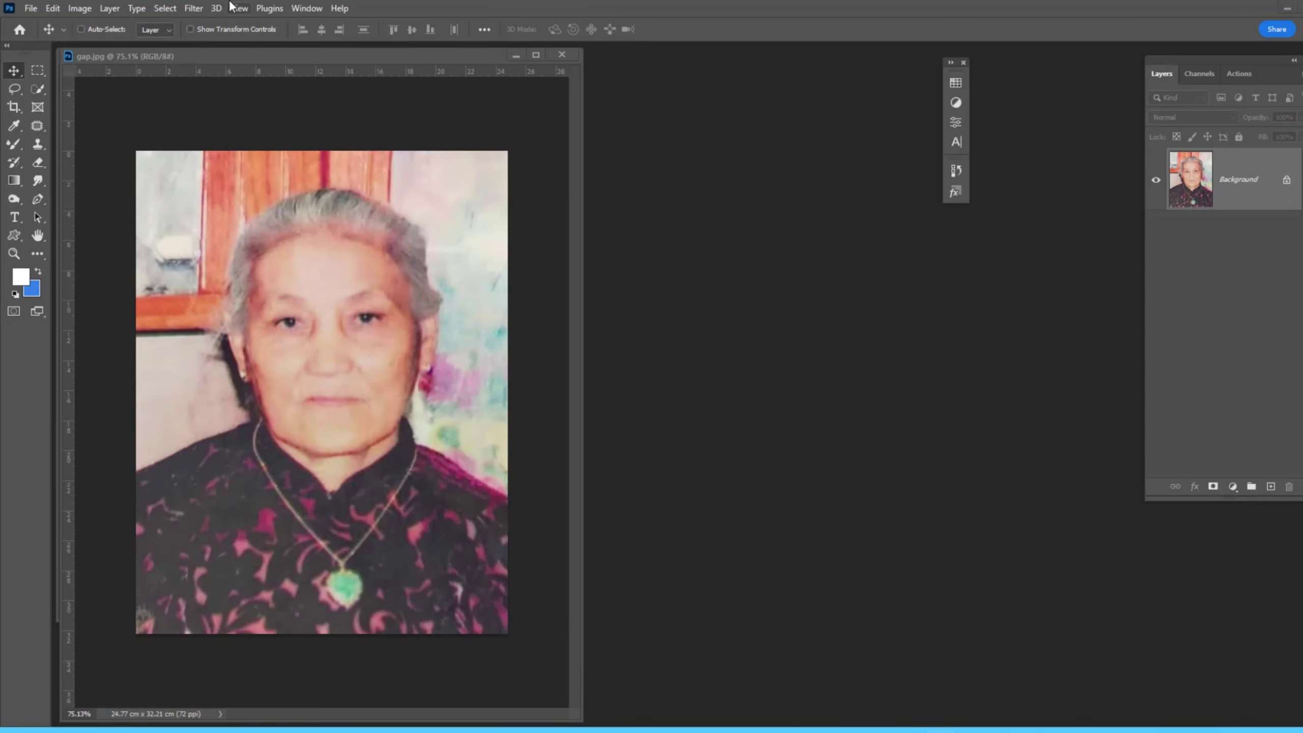
pyautogui.click(194, 8)
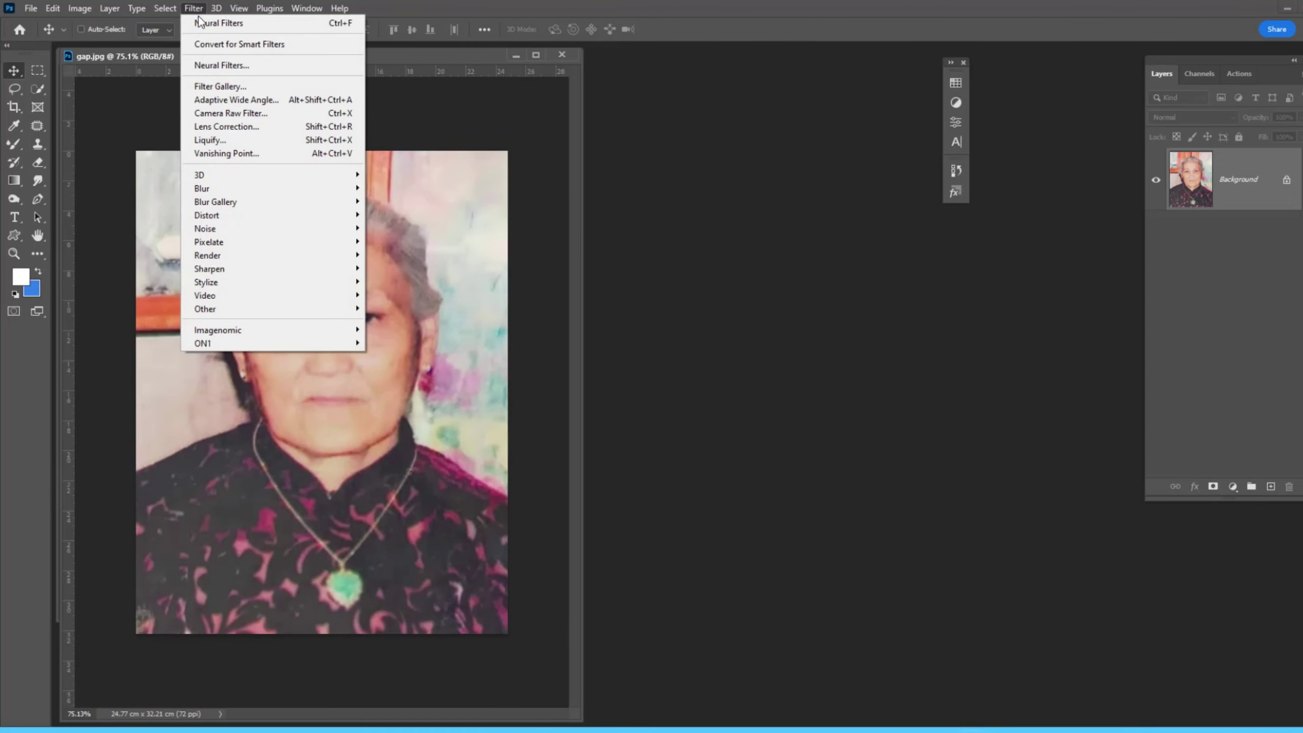
pyautogui.click(261, 68)
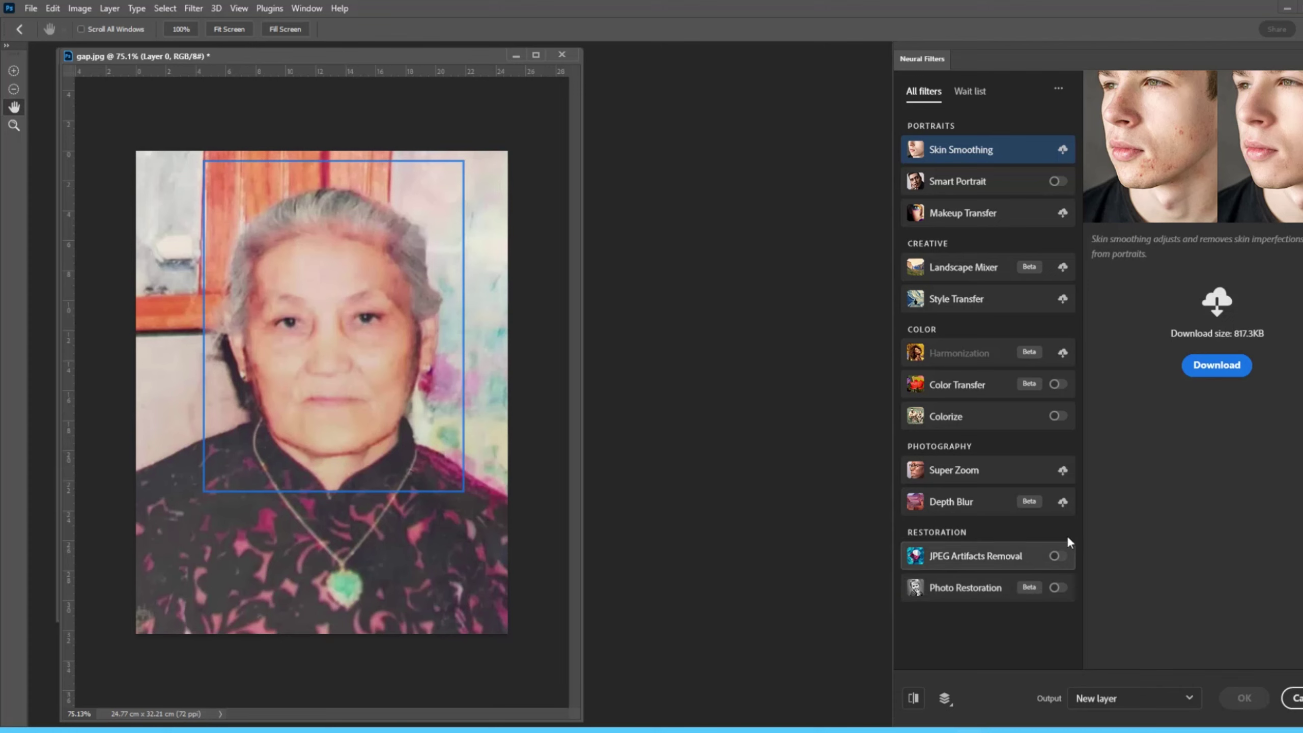
pyautogui.click(1057, 588)
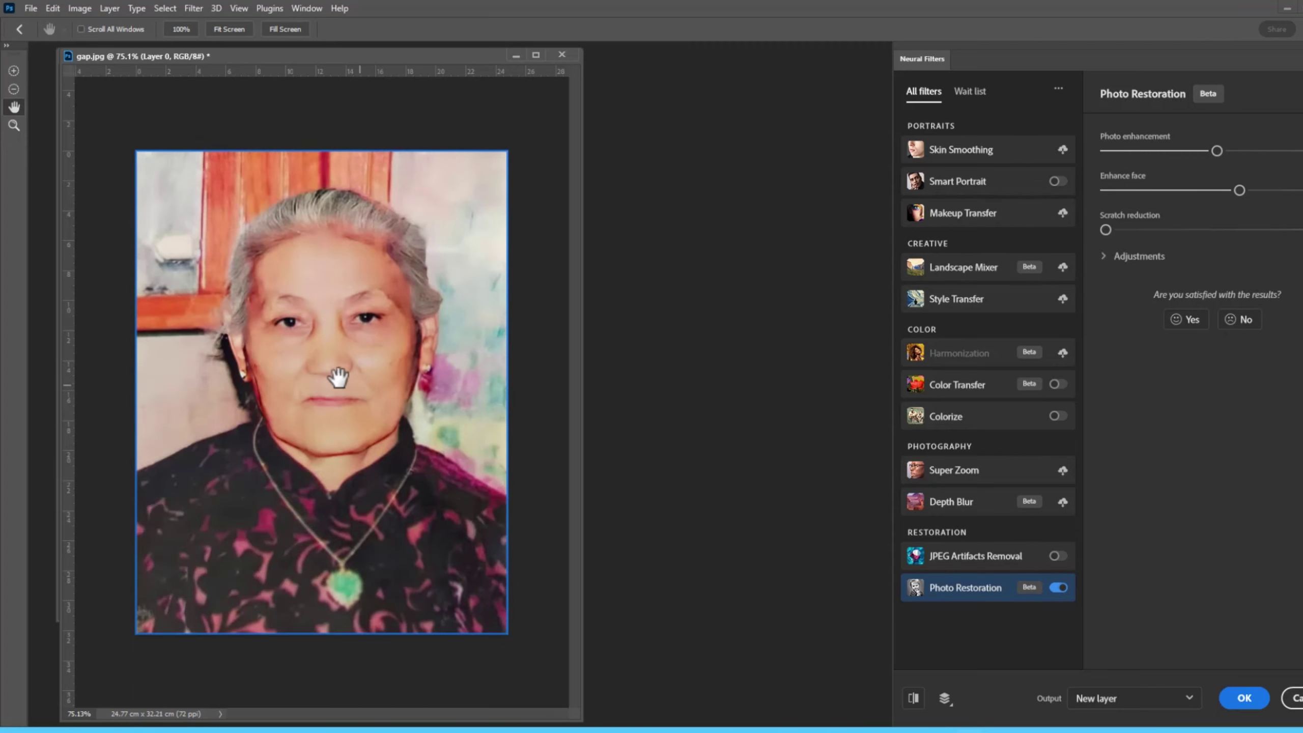
# Reduce the Photo enhancement strength and slightly adjust Enhance face in Photo Restoration.
pyautogui.scroll(3, 303, 373)
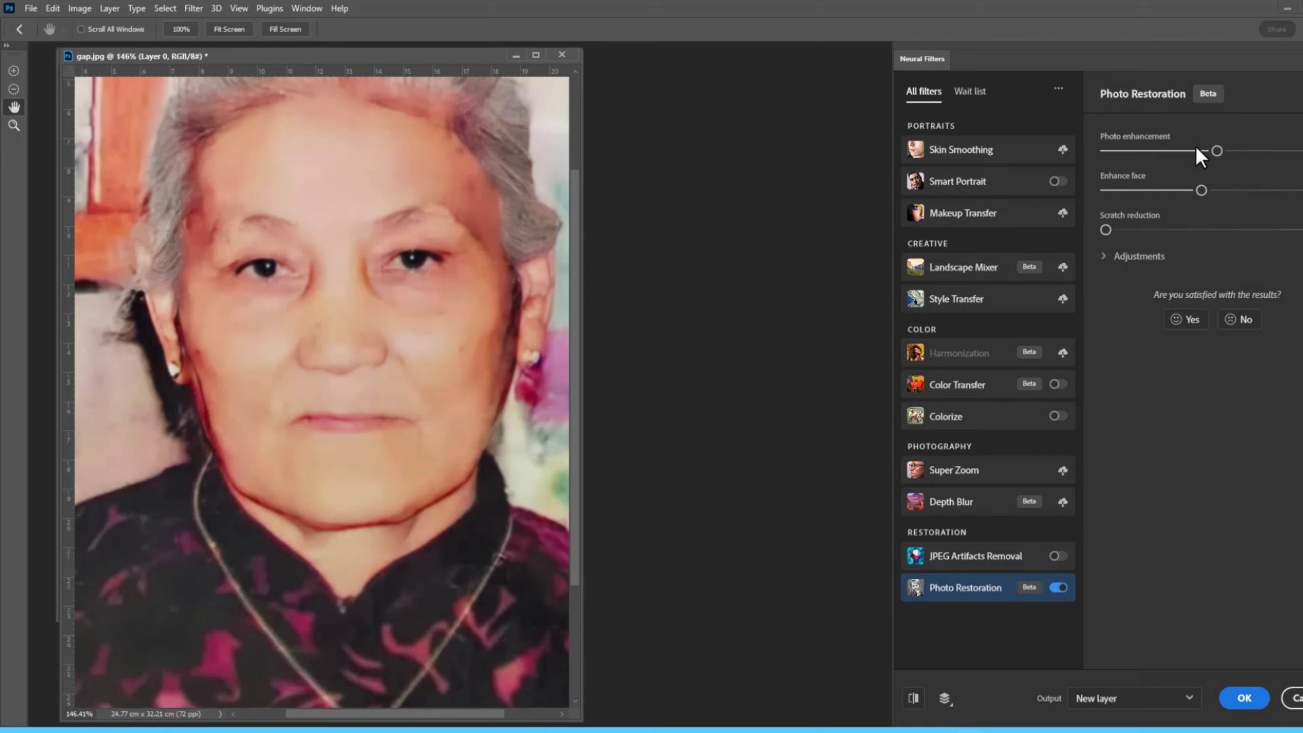
pyautogui.click(1147, 150)
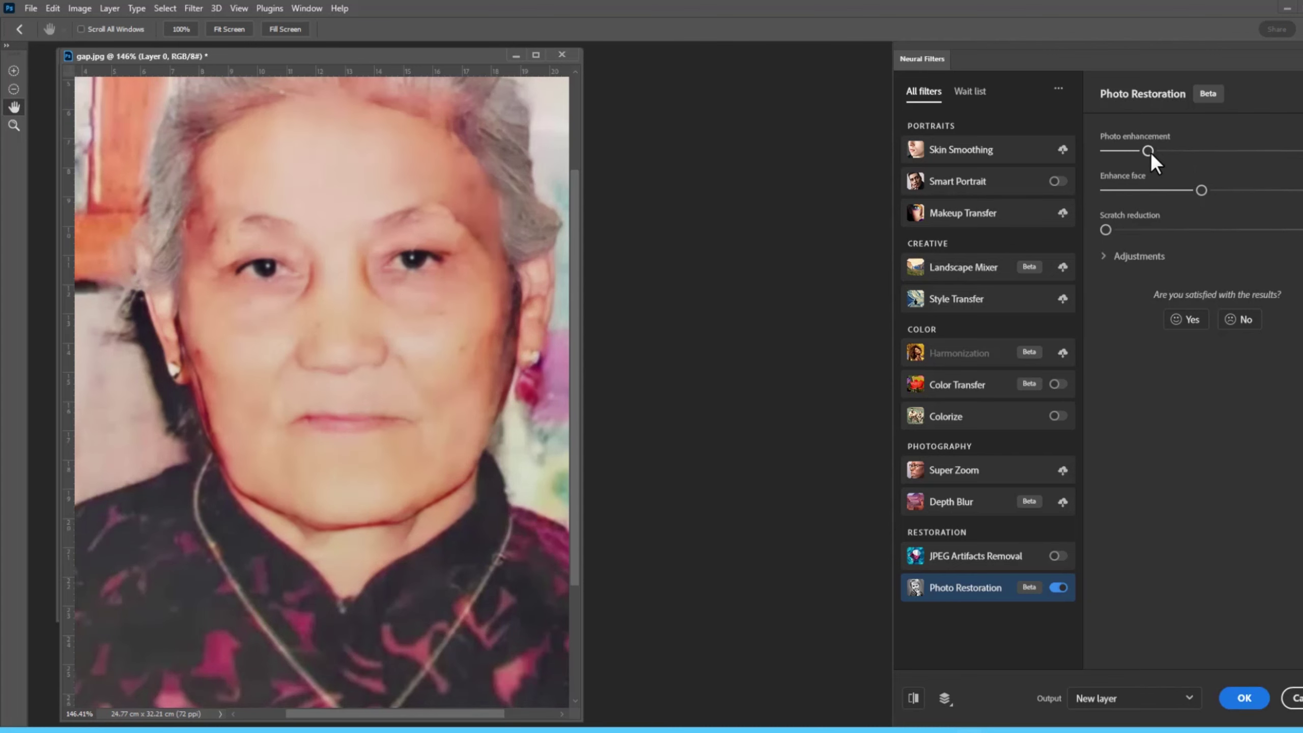
pyautogui.click(1168, 151)
pyautogui.click(1209, 189)
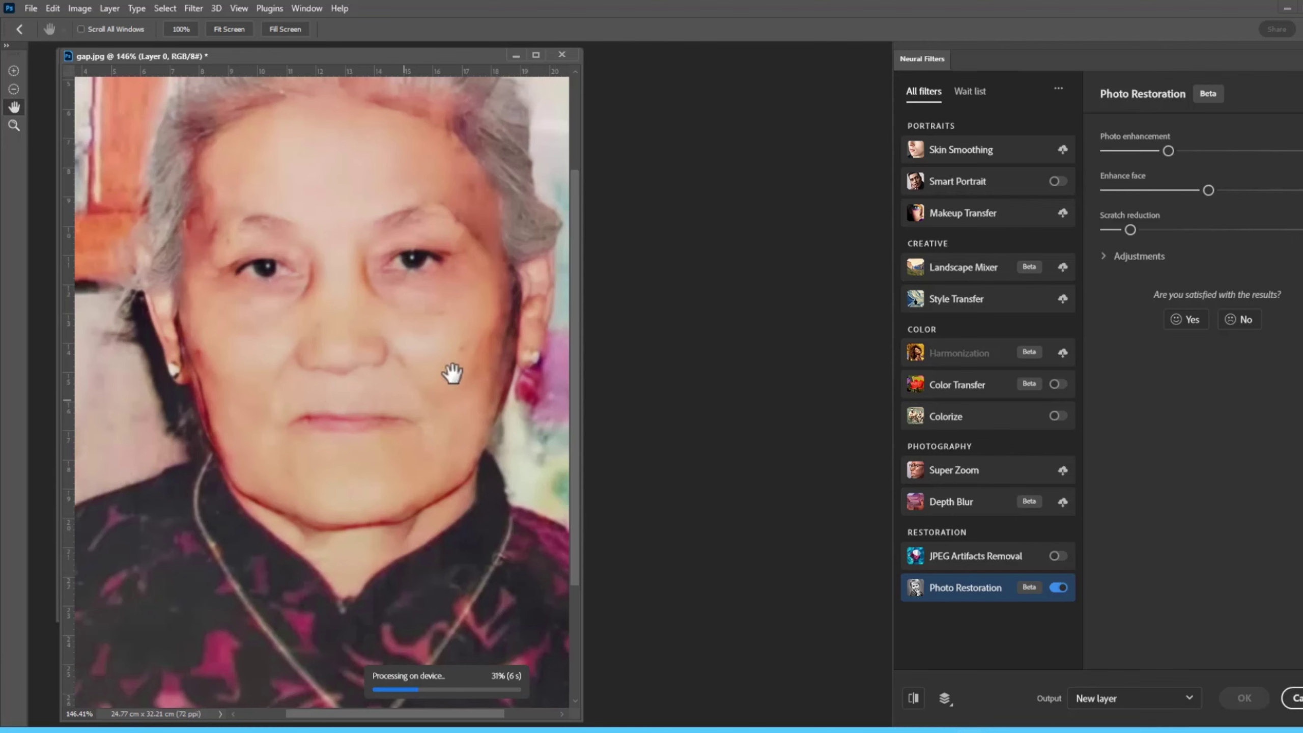
pyautogui.scroll(-3, 366, 343)
pyautogui.scroll(-3, 368, 350)
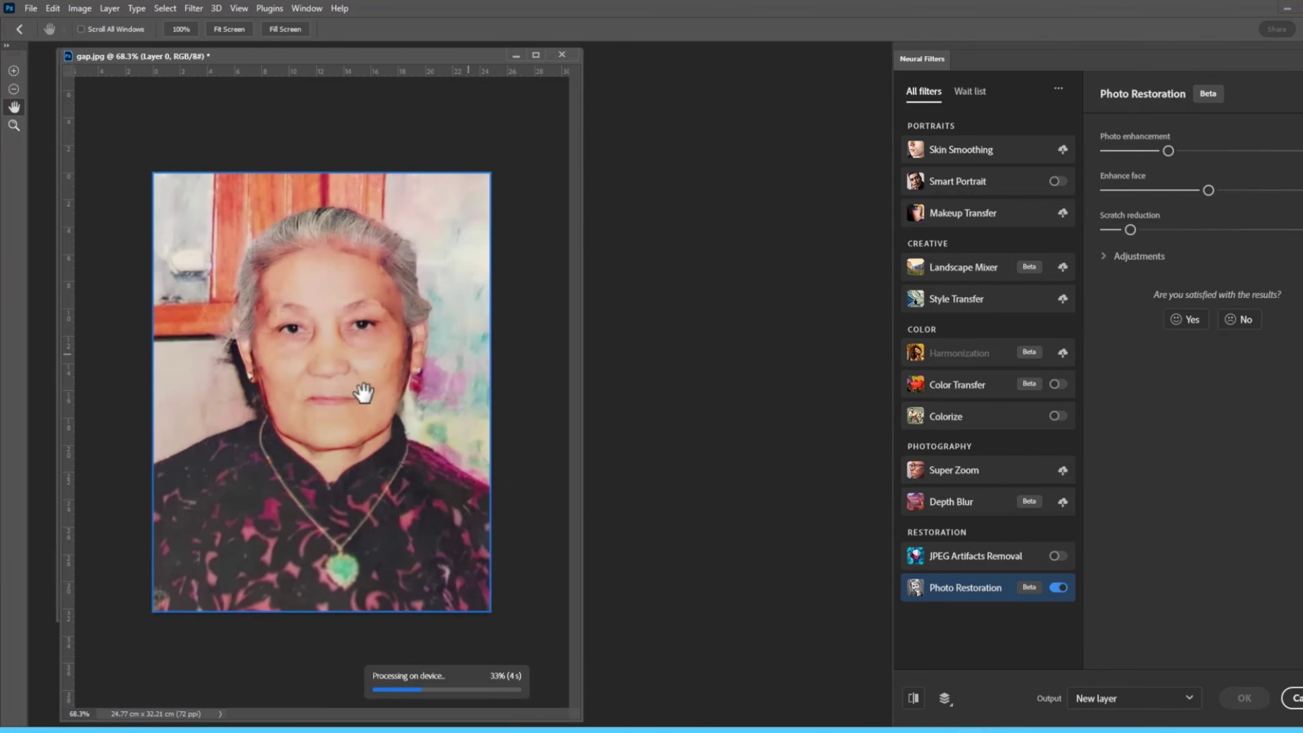
pyautogui.scroll(2, 359, 385)
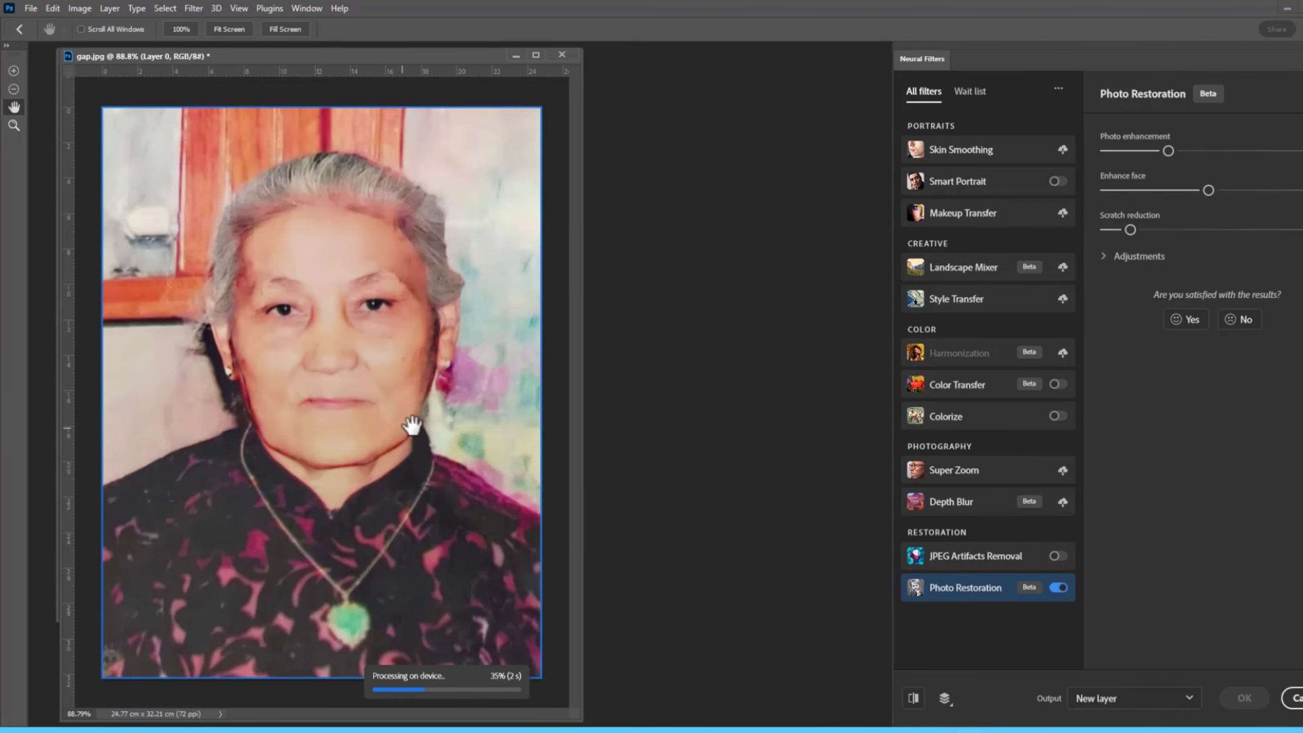
pyautogui.scroll(2, 298, 186)
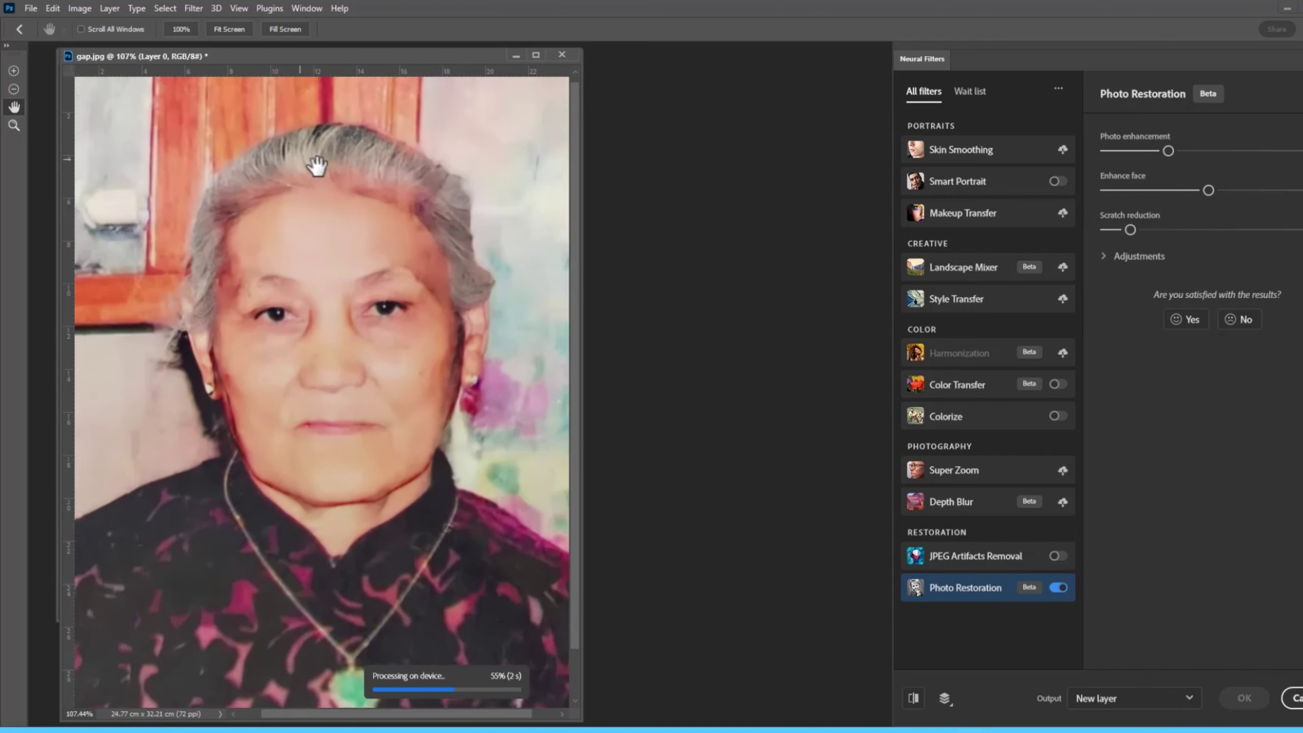
pyautogui.scroll(3, 313, 166)
pyautogui.scroll(3, 338, 180)
pyautogui.scroll(-3, 408, 283)
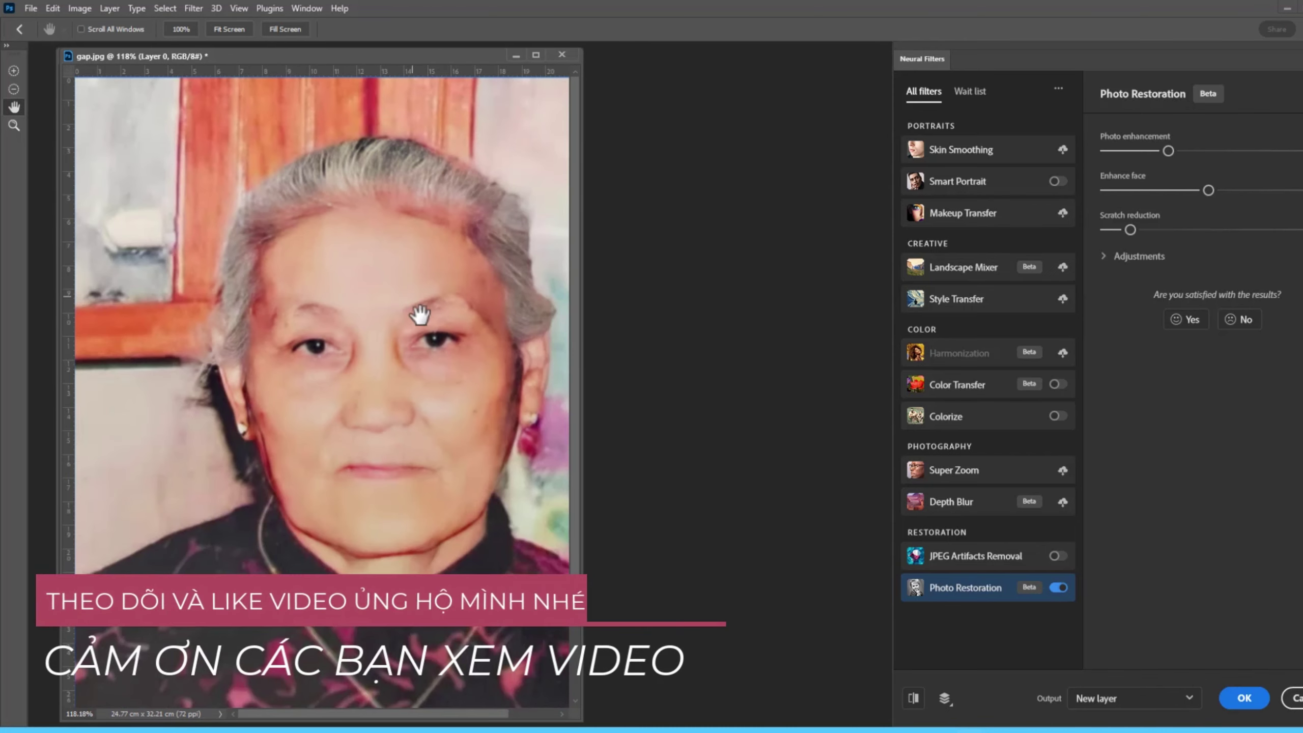
pyautogui.scroll(-1, 421, 365)
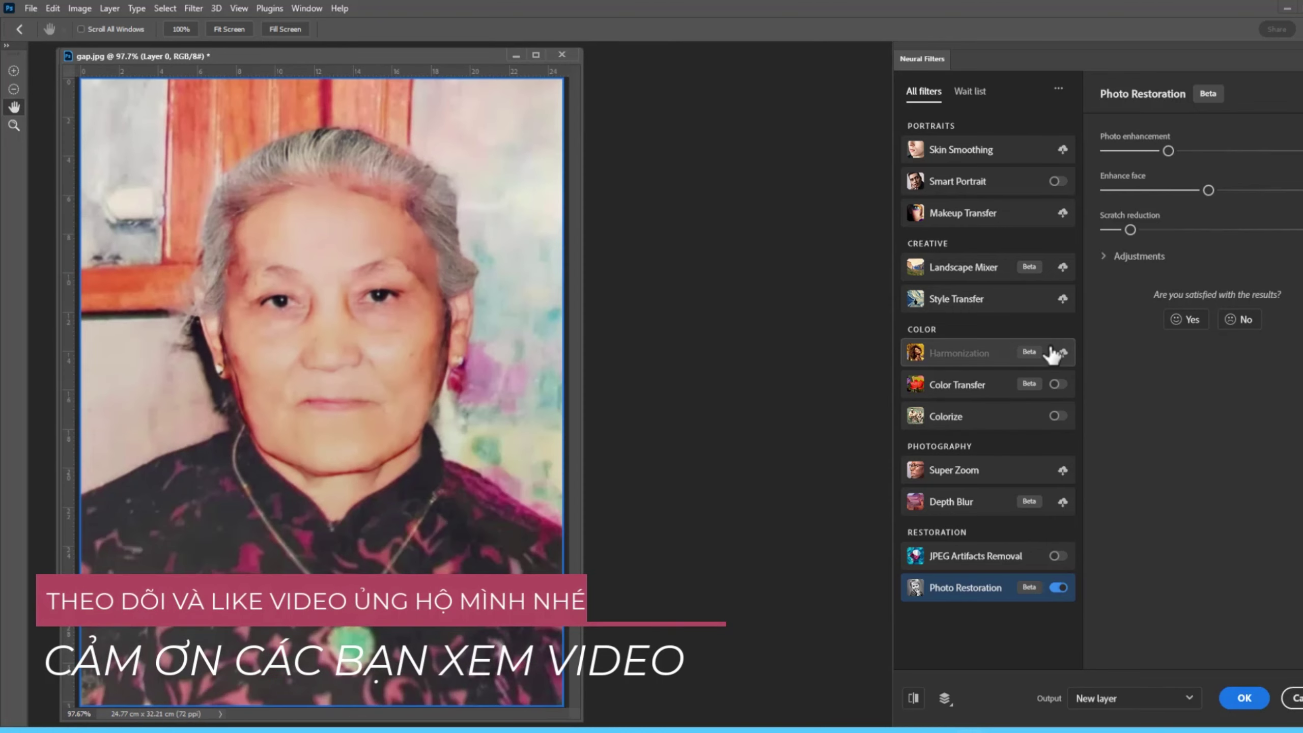
pyautogui.scroll(-1, 242, 451)
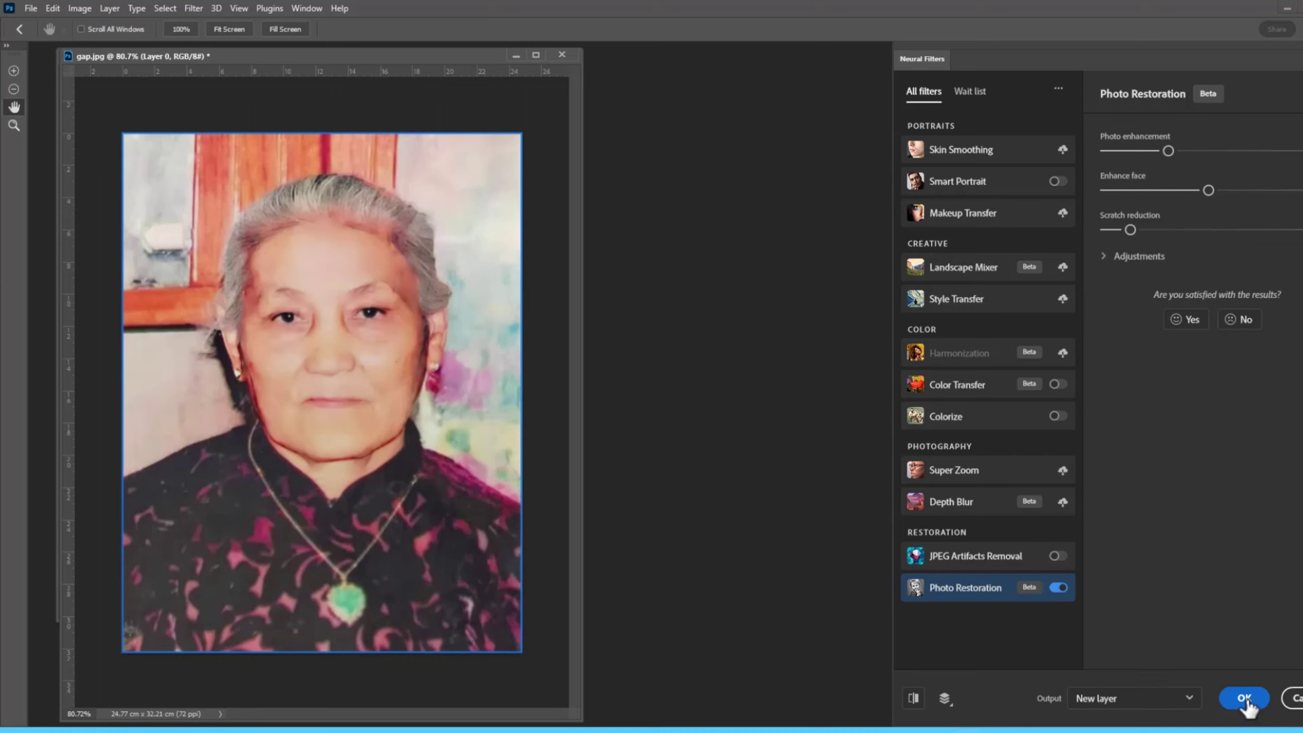
# Output the restoration as new Layer 1 and toggle its visibility to compare before and after.
pyautogui.click(1246, 698)
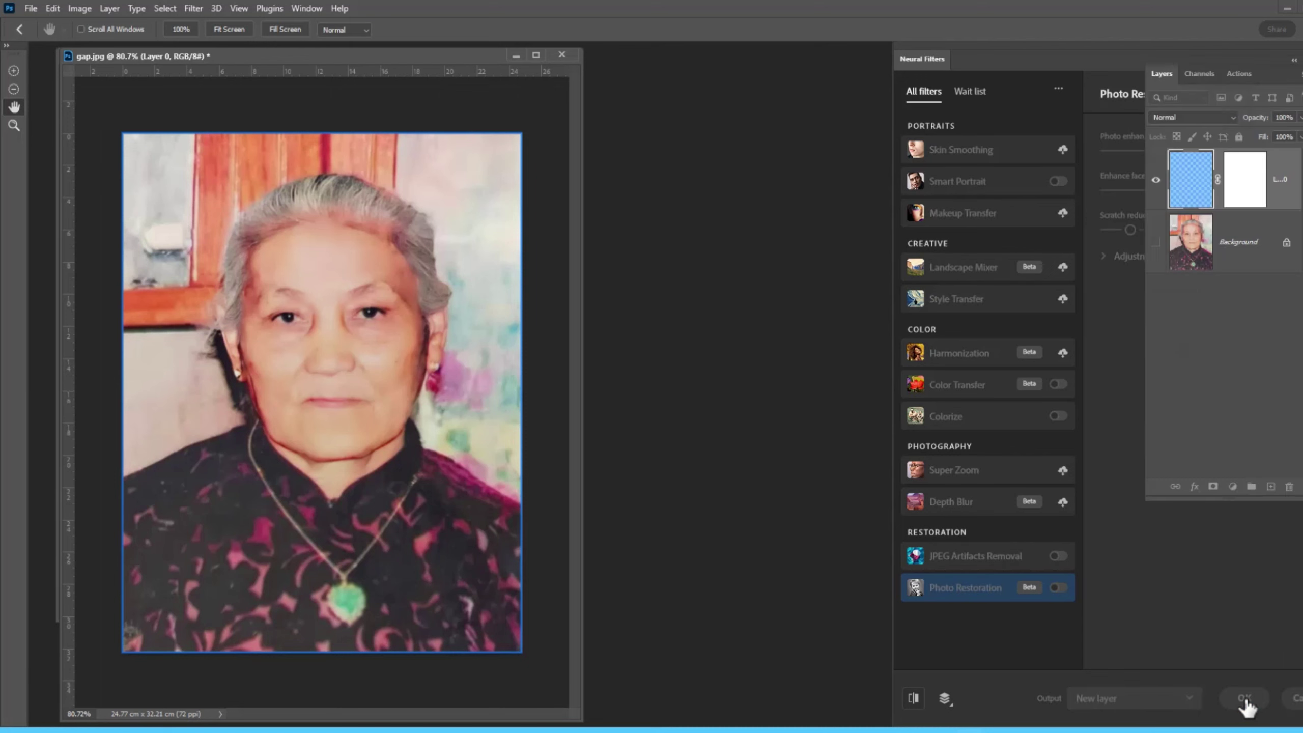
pyautogui.click(1156, 180)
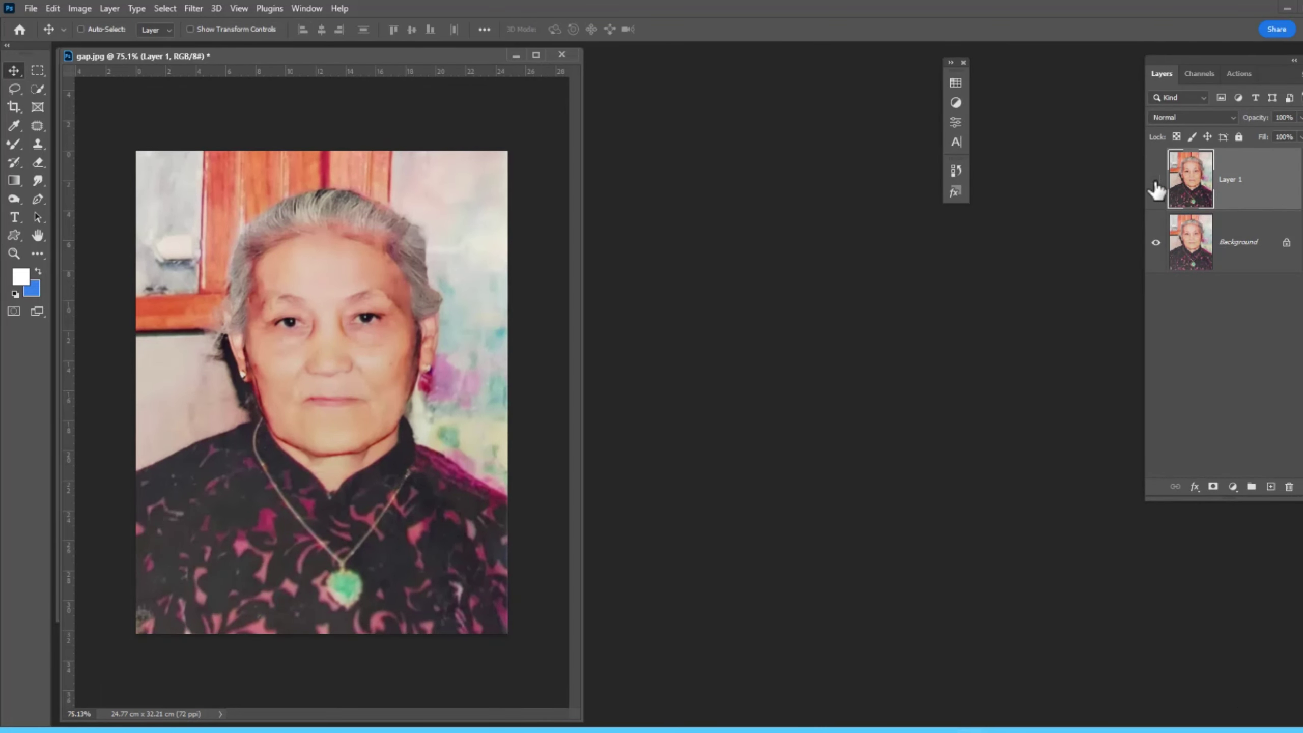
pyautogui.click(1156, 181)
pyautogui.click(1156, 181)
pyautogui.scroll(5, 319, 305)
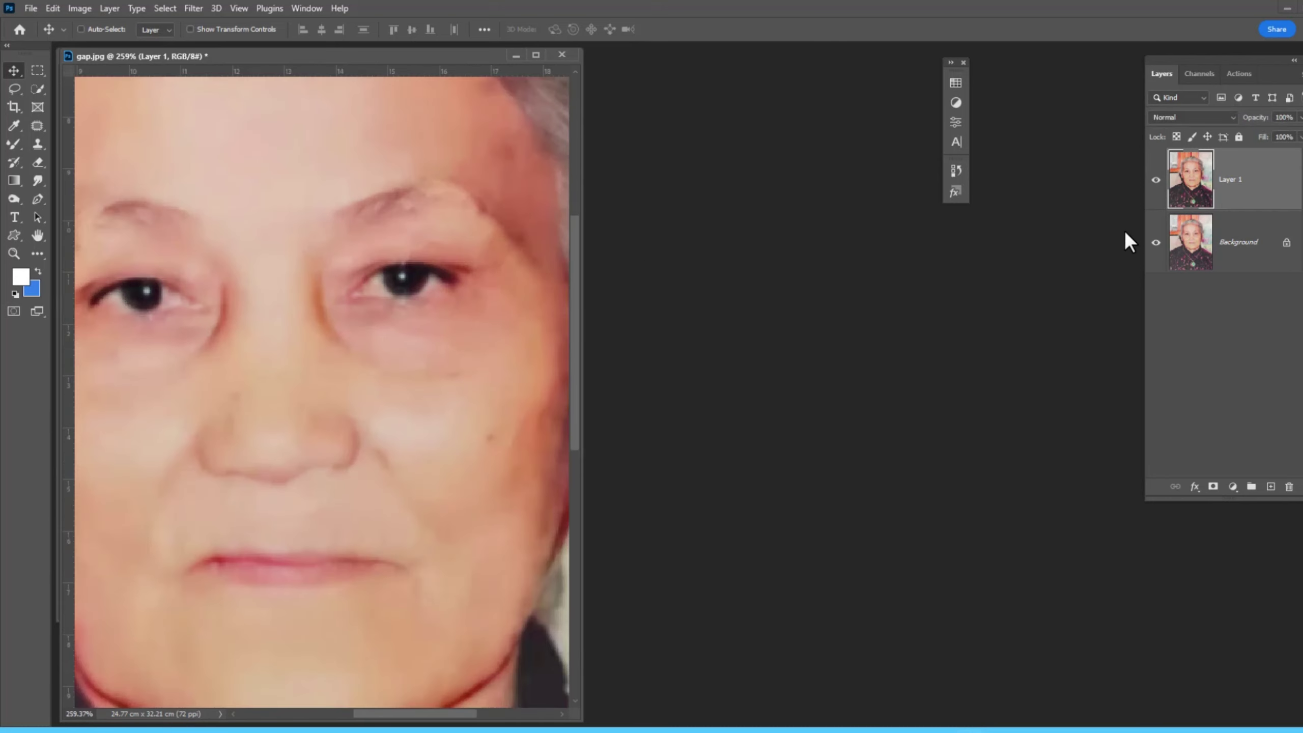
pyautogui.click(1157, 181)
pyautogui.click(1157, 181)
pyautogui.scroll(-3, 409, 450)
pyautogui.scroll(-3, 450, 436)
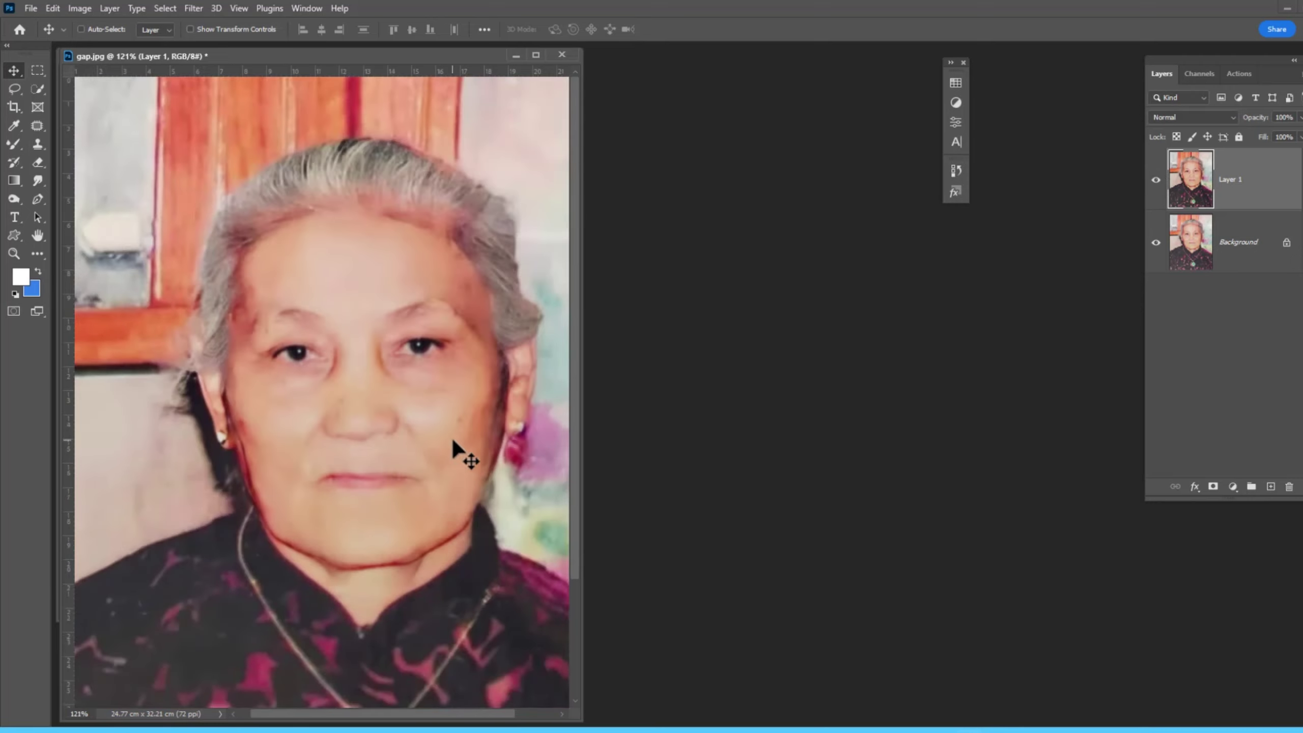
pyautogui.scroll(-2, 452, 435)
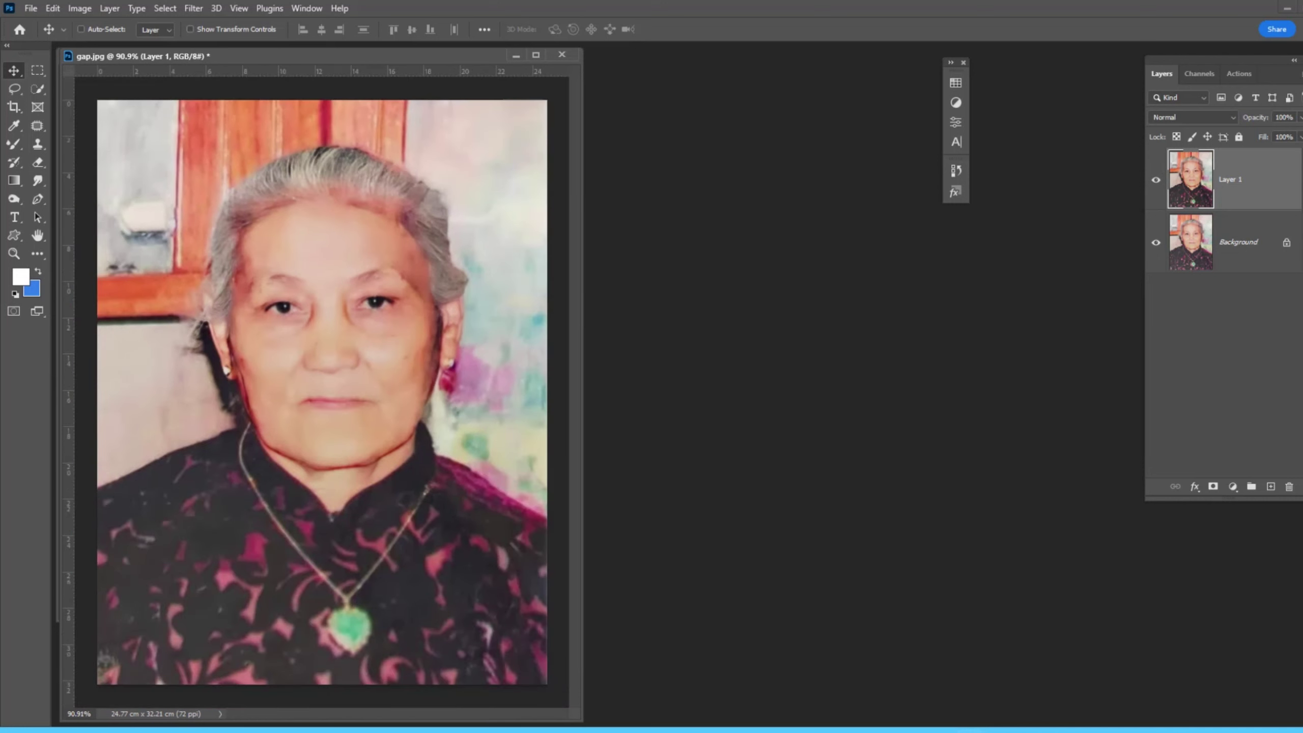
pyautogui.scroll(3, 334, 323)
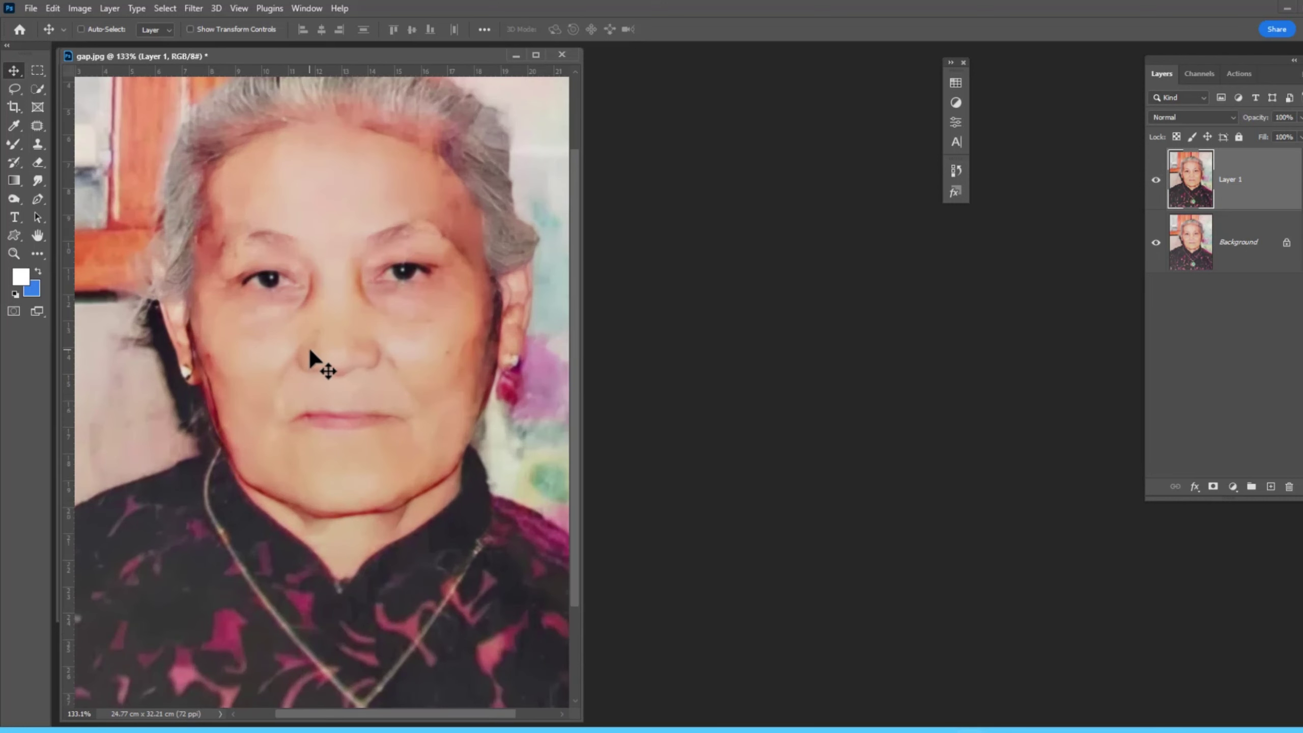